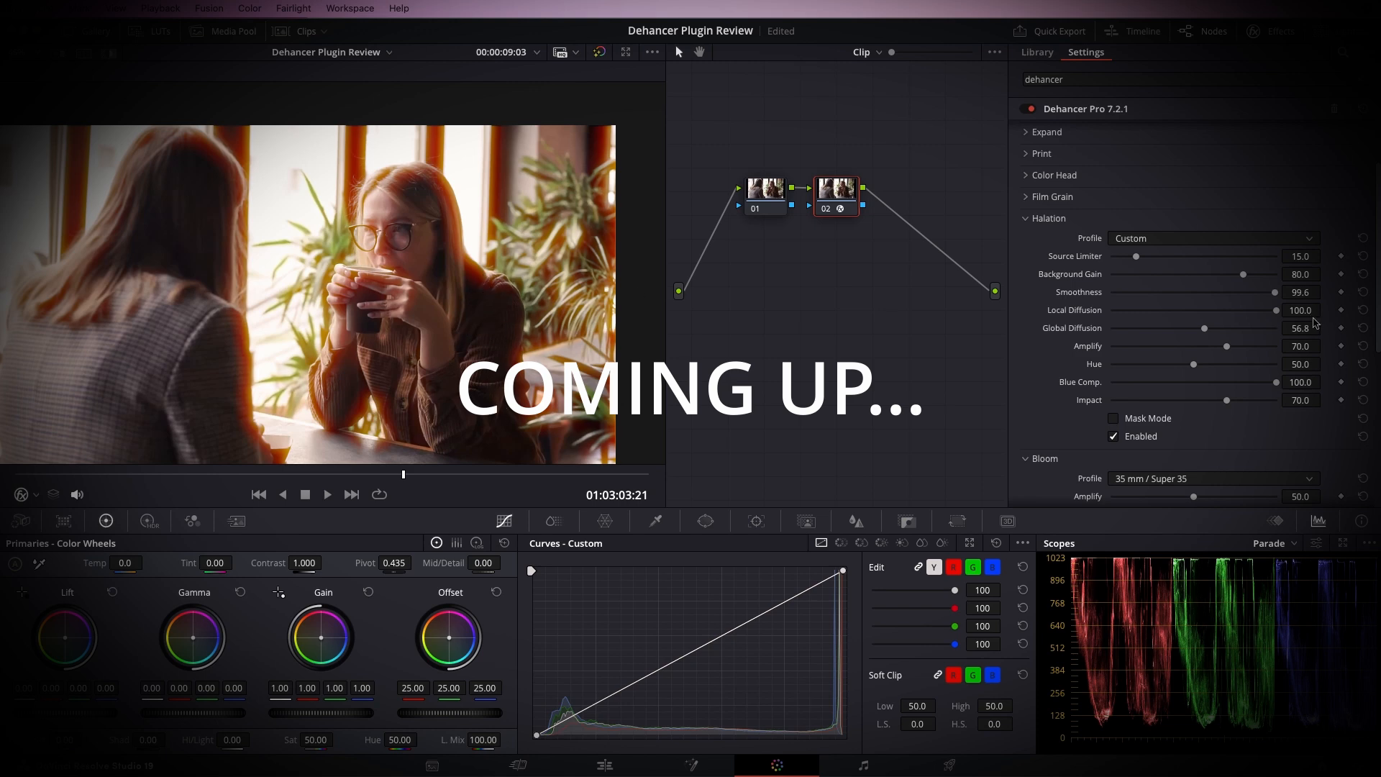
Try the custom halation's Global Diffusion at full strength and at lower settings
scroll(422, 248, up, 5)
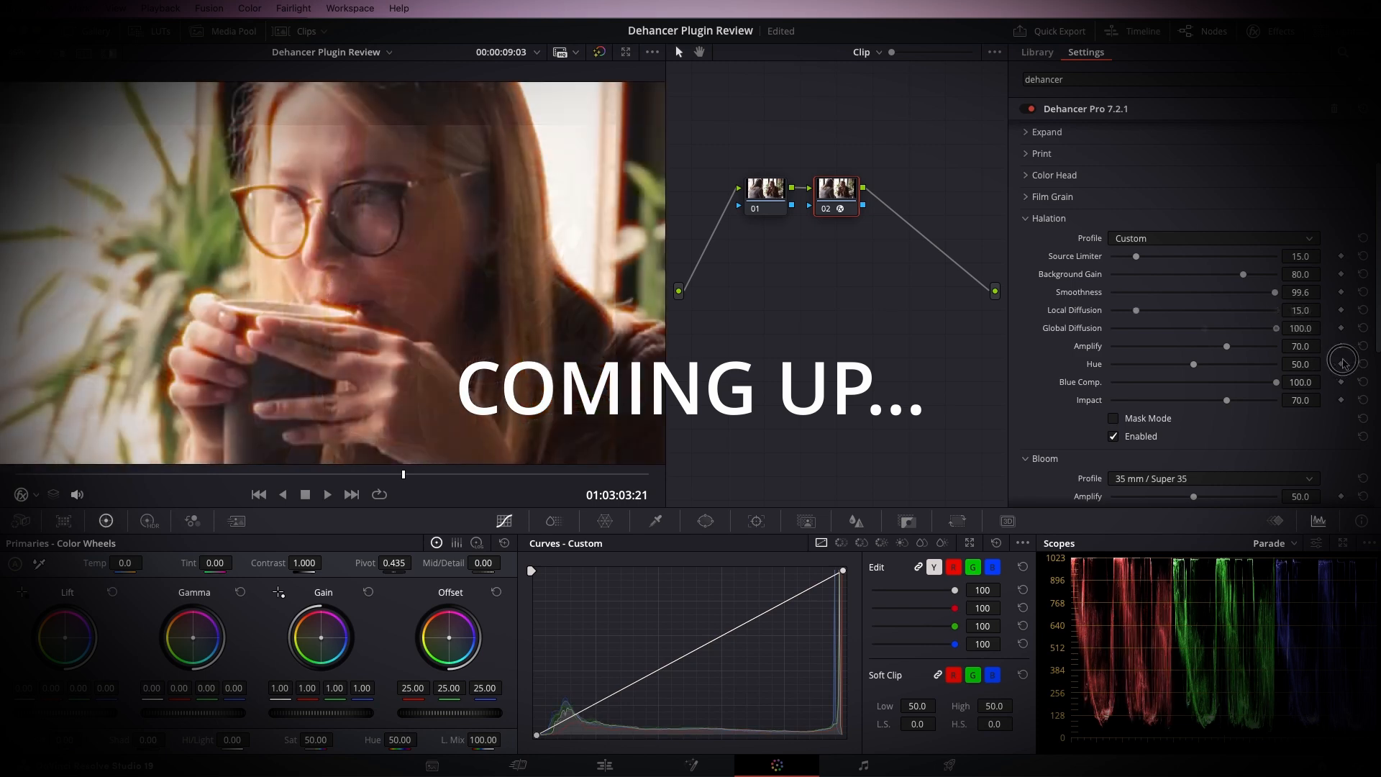
drag(1343, 360, 1283, 360)
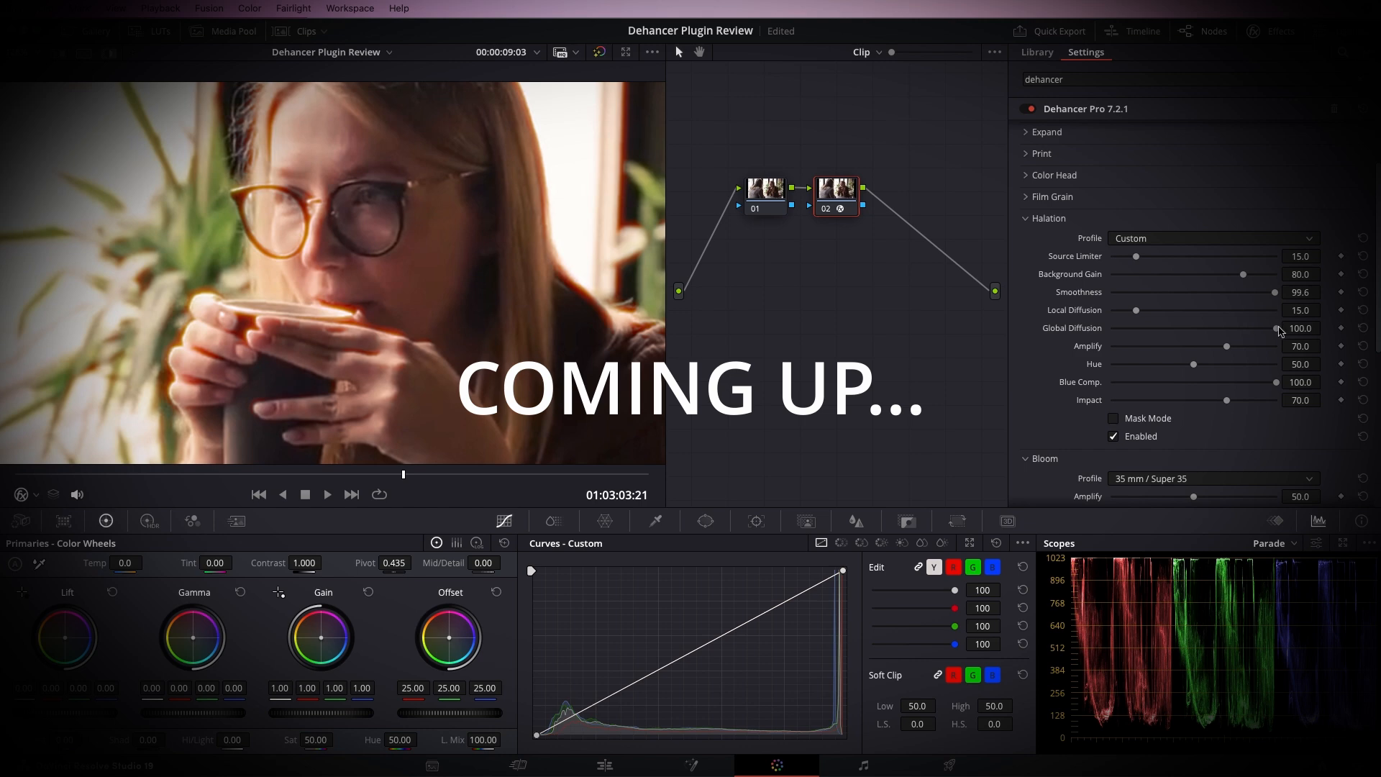
drag(1279, 332, 1183, 331)
click(1140, 313)
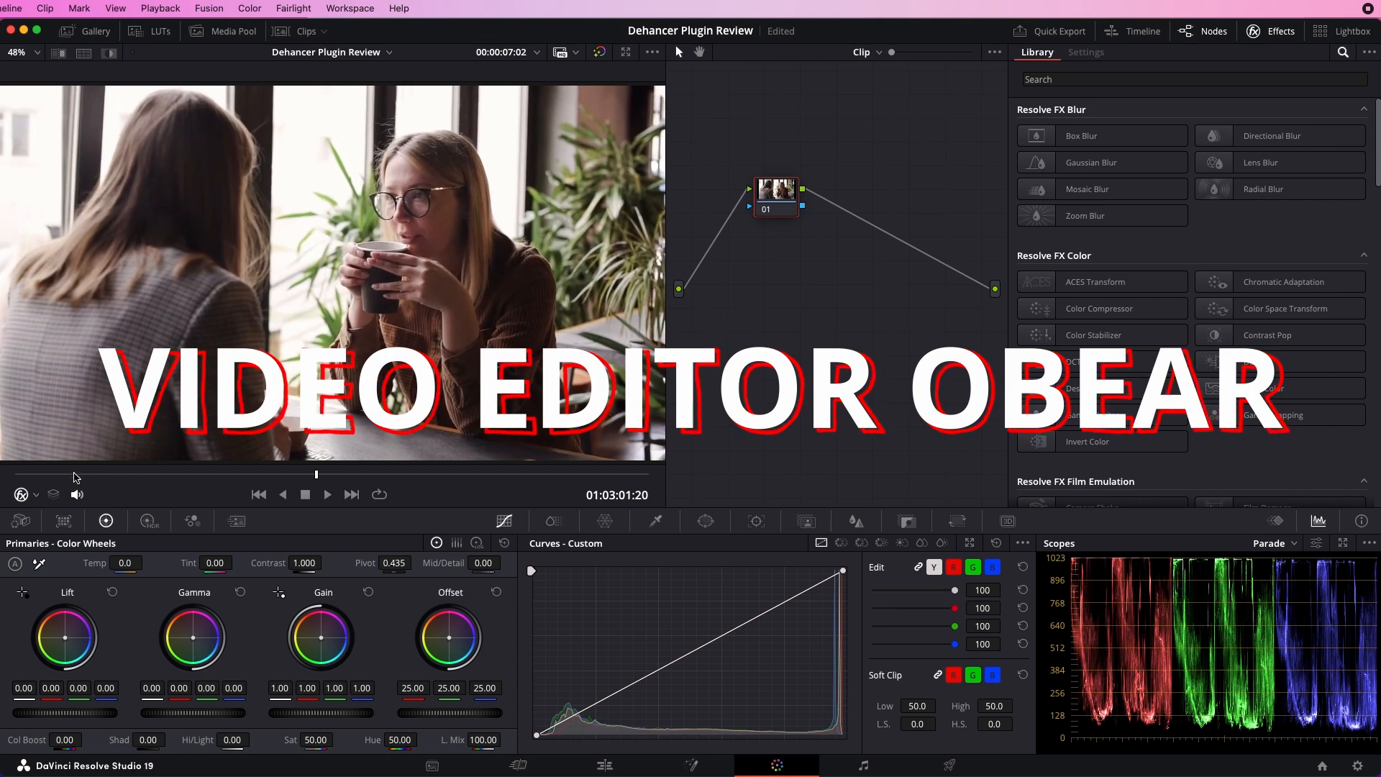
Move the playhead to 01:03:03:21 and search the effects library for "dehancer"
drag(23, 476, 400, 472)
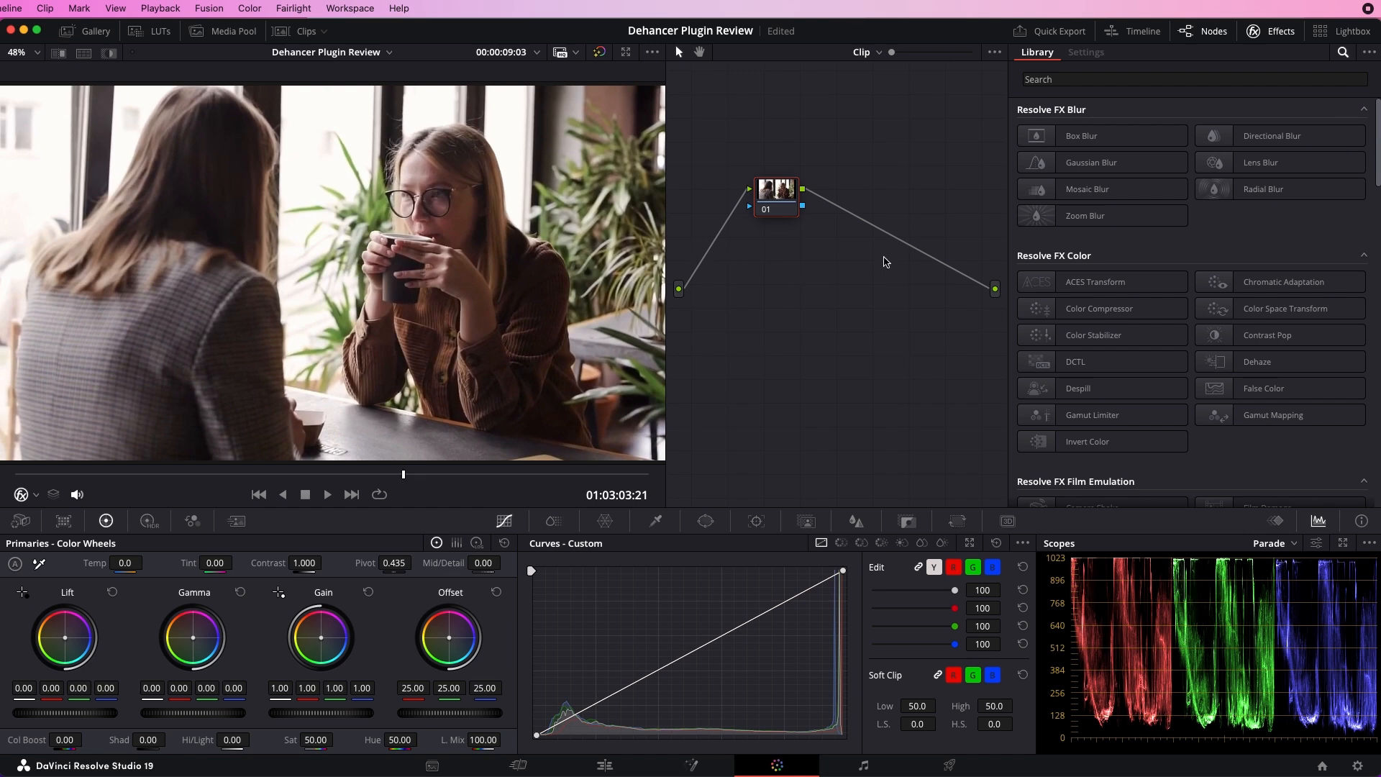
click(1281, 34)
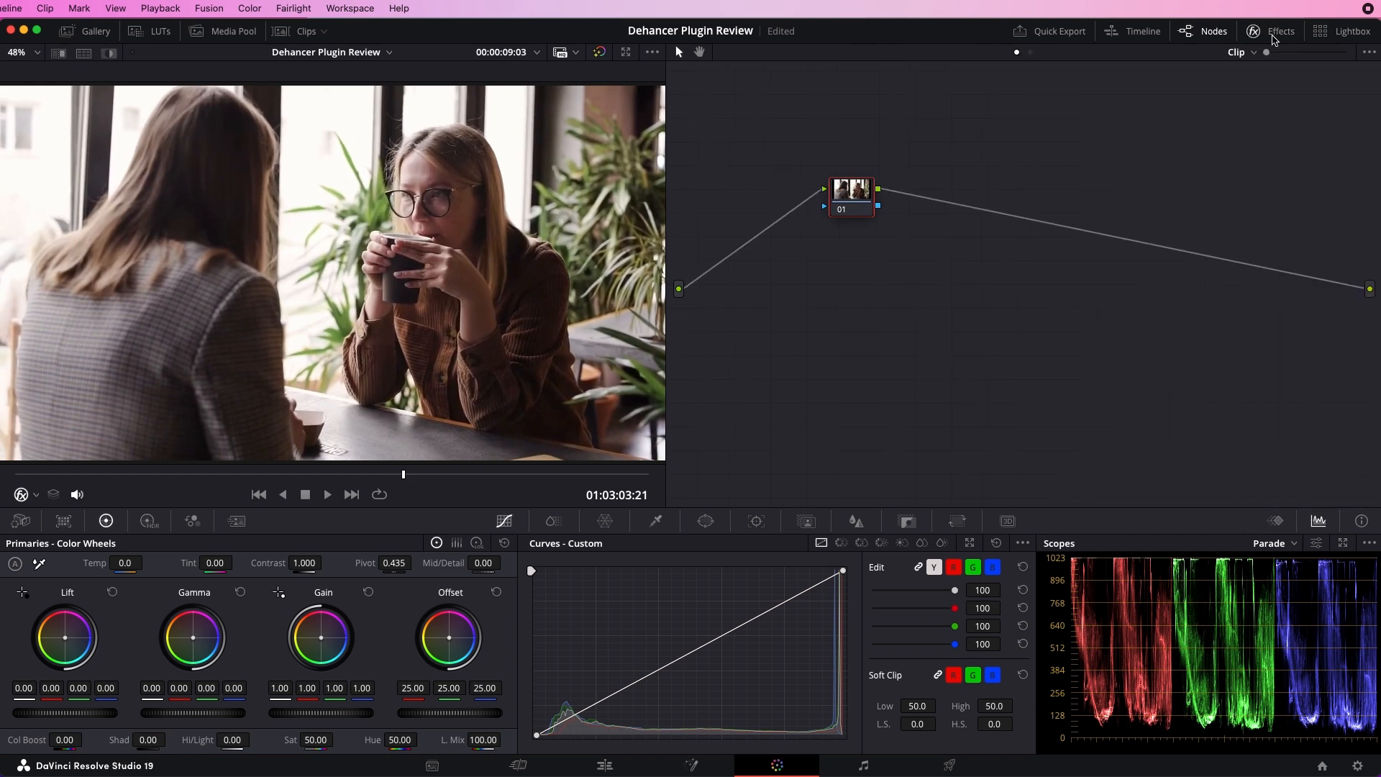
click(1273, 36)
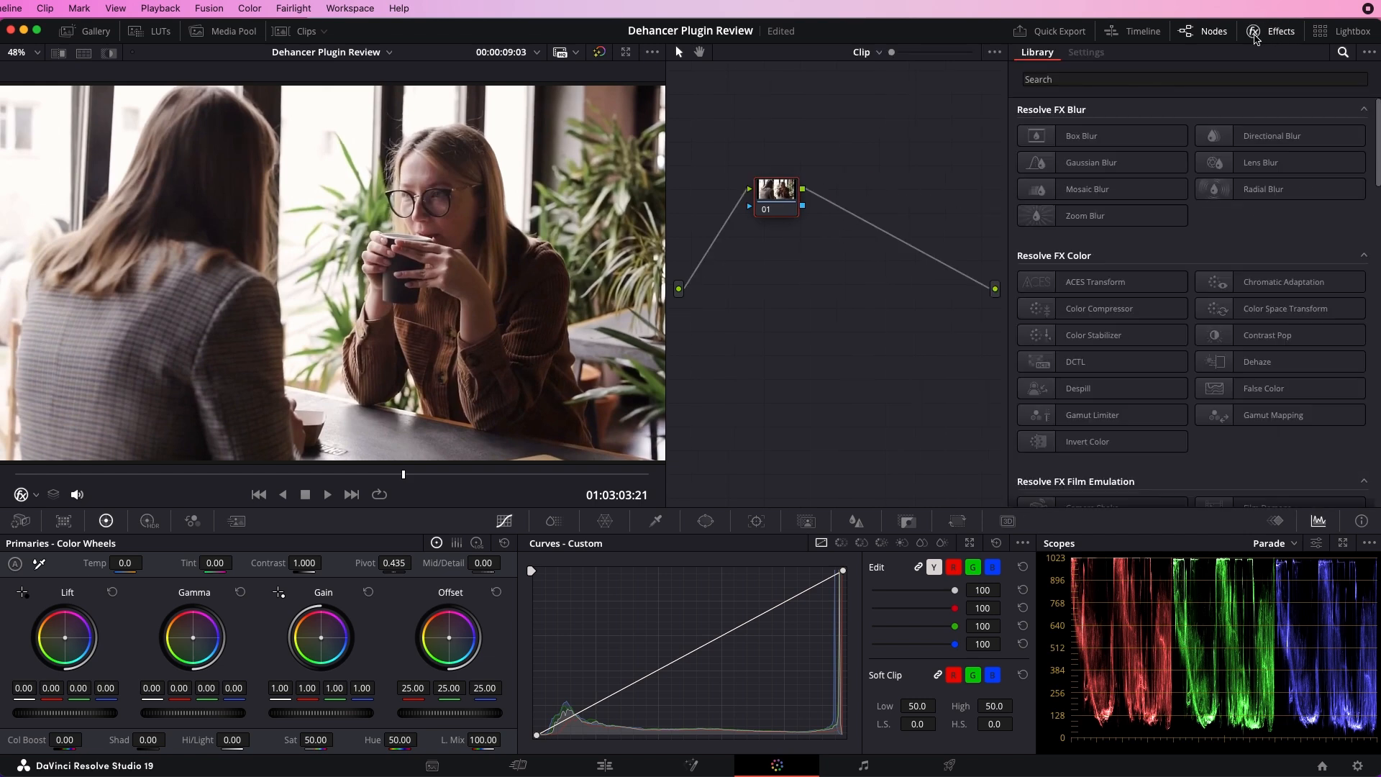
click(1043, 80)
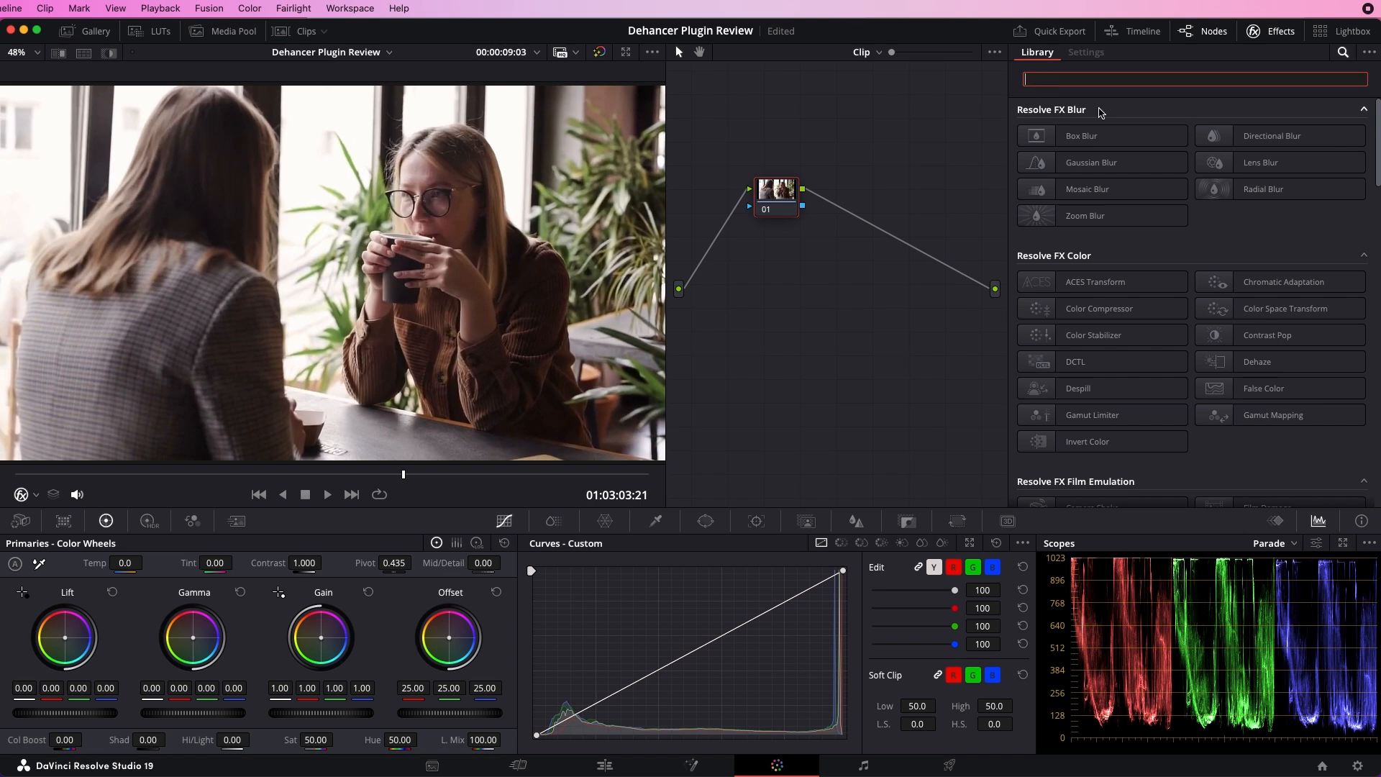
text(dehancer)
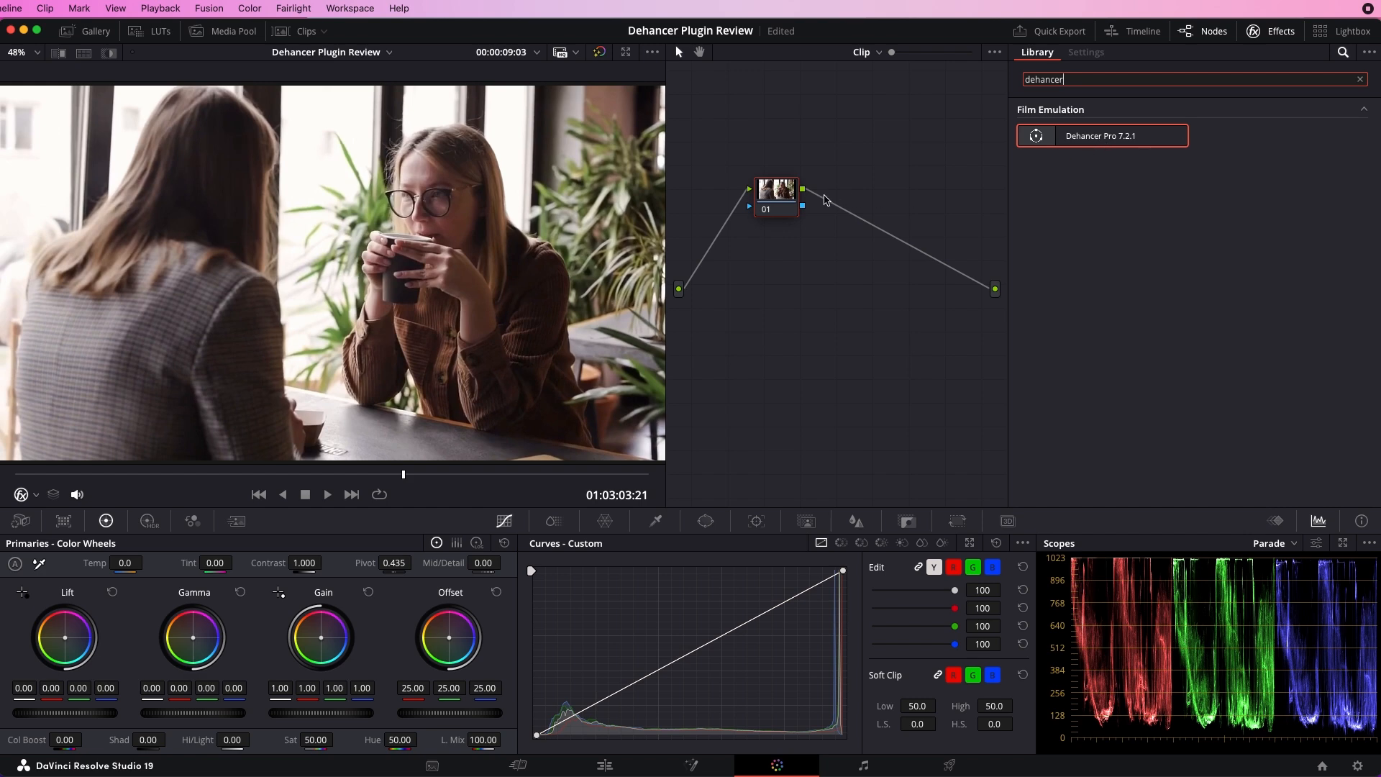
Add a serial node after node 01 and apply the Dehancer Pro 7.2.1 effect to it
drag(795, 199, 783, 196)
key(alt+s)
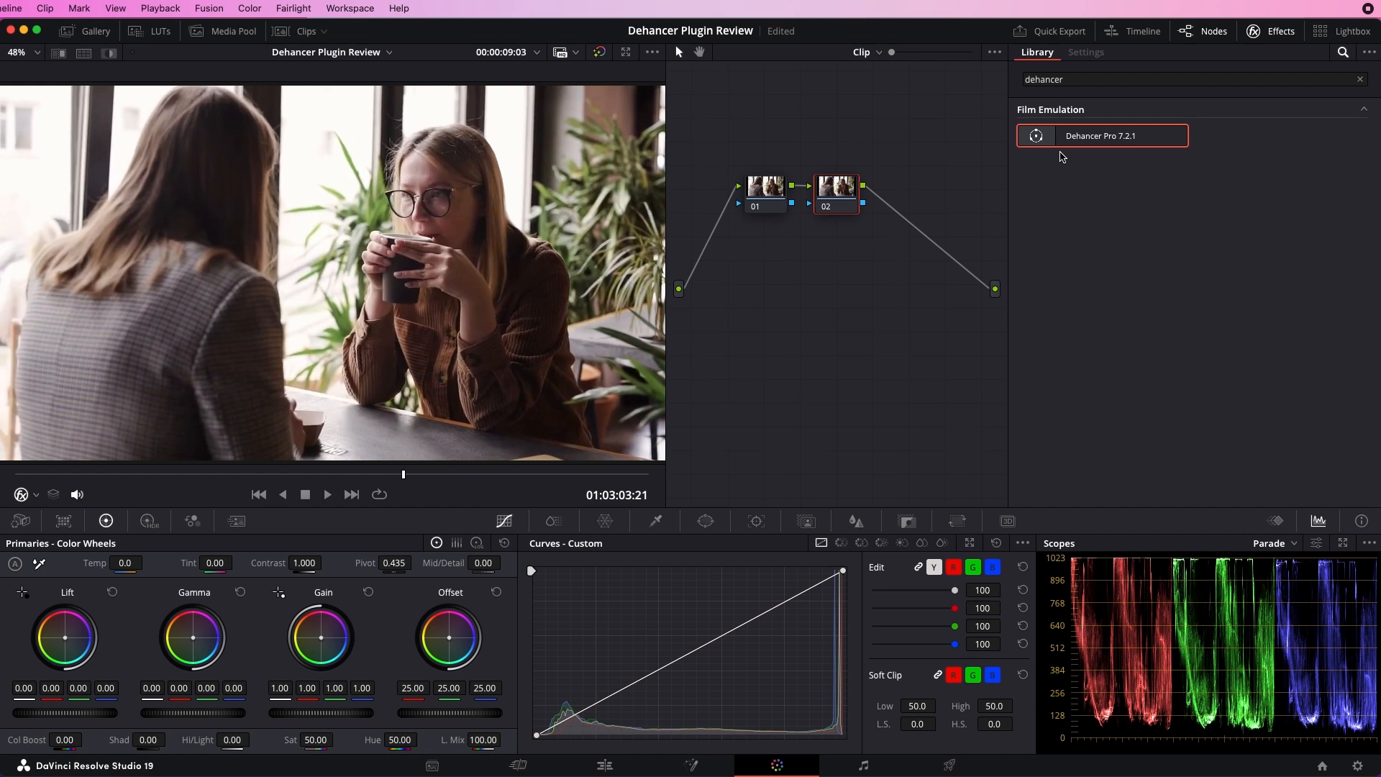
drag(1077, 133, 848, 208)
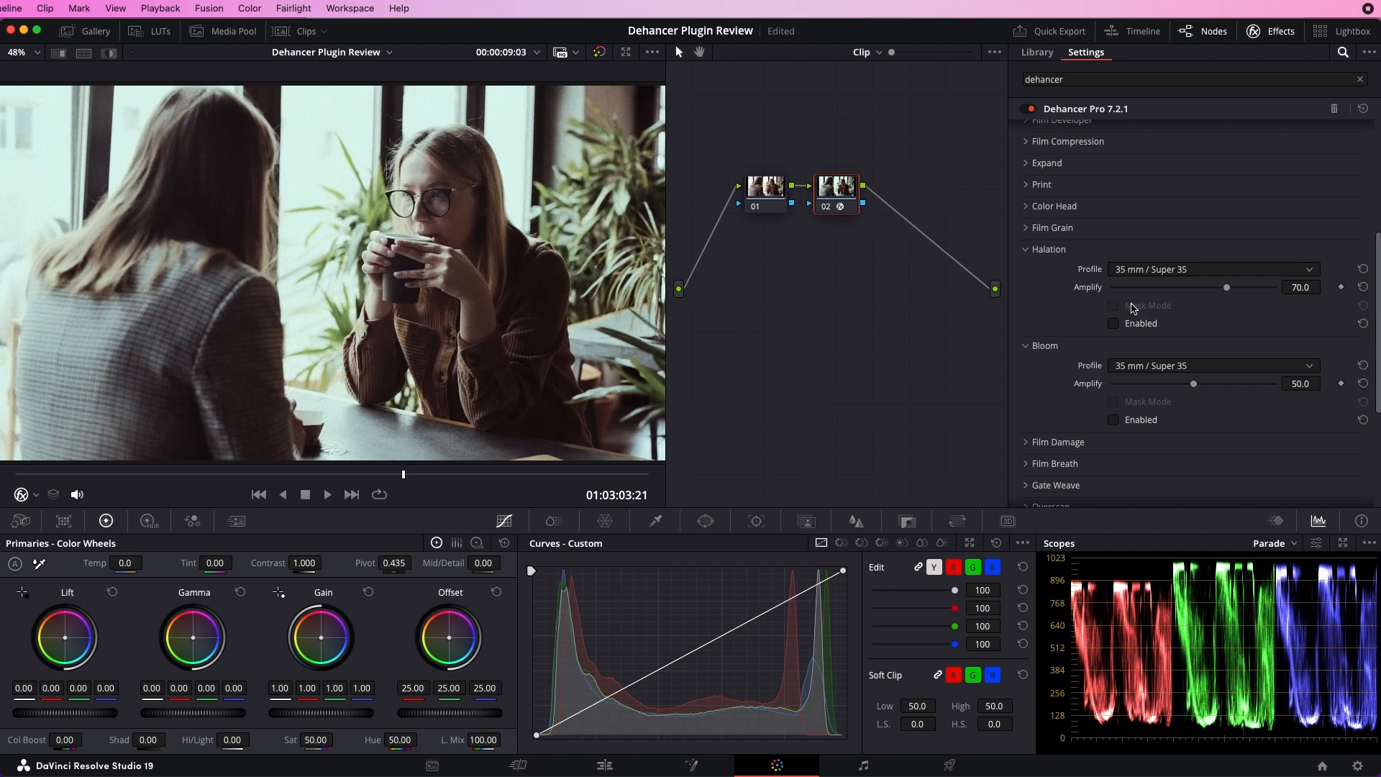
Disable the Kodak Vision3 250D film emulation in the plugin's Film section
scroll(1077, 291, up, 5)
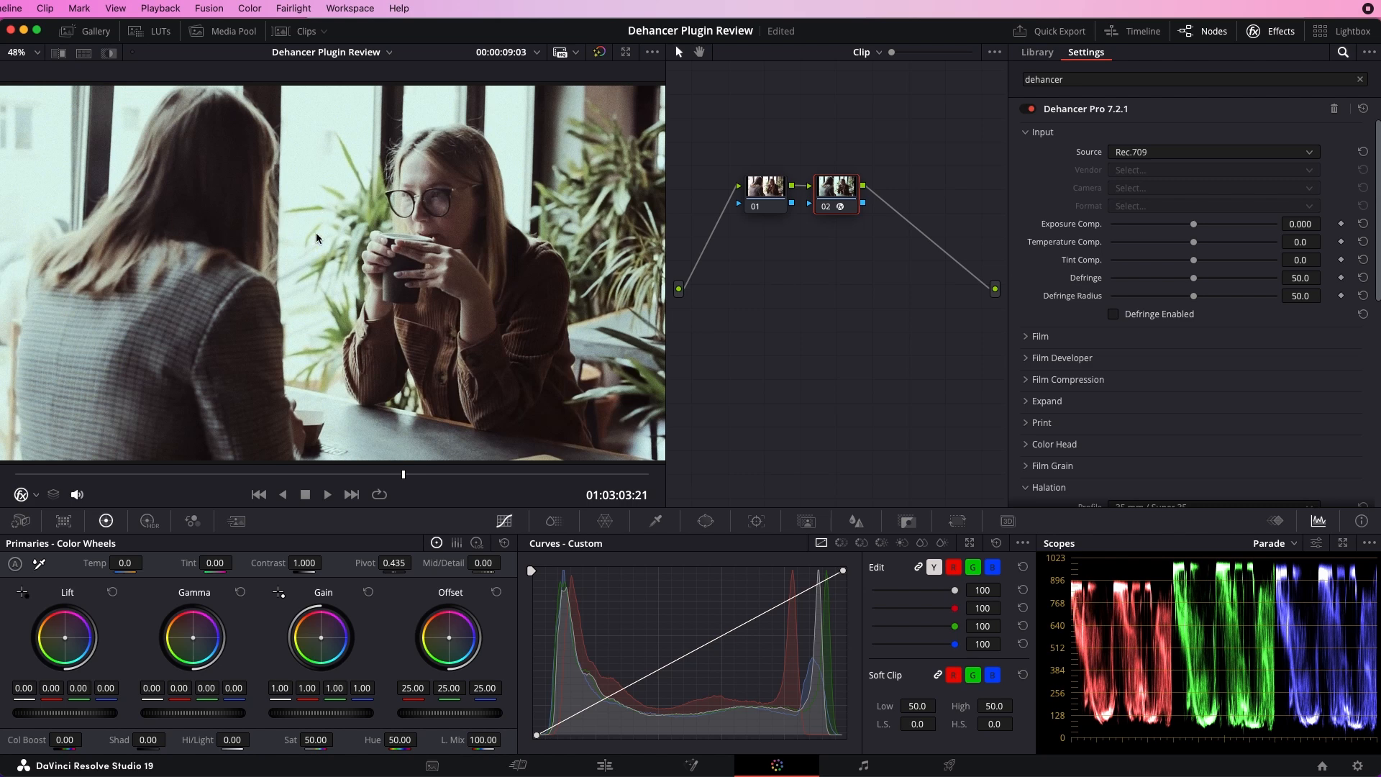
click(1027, 133)
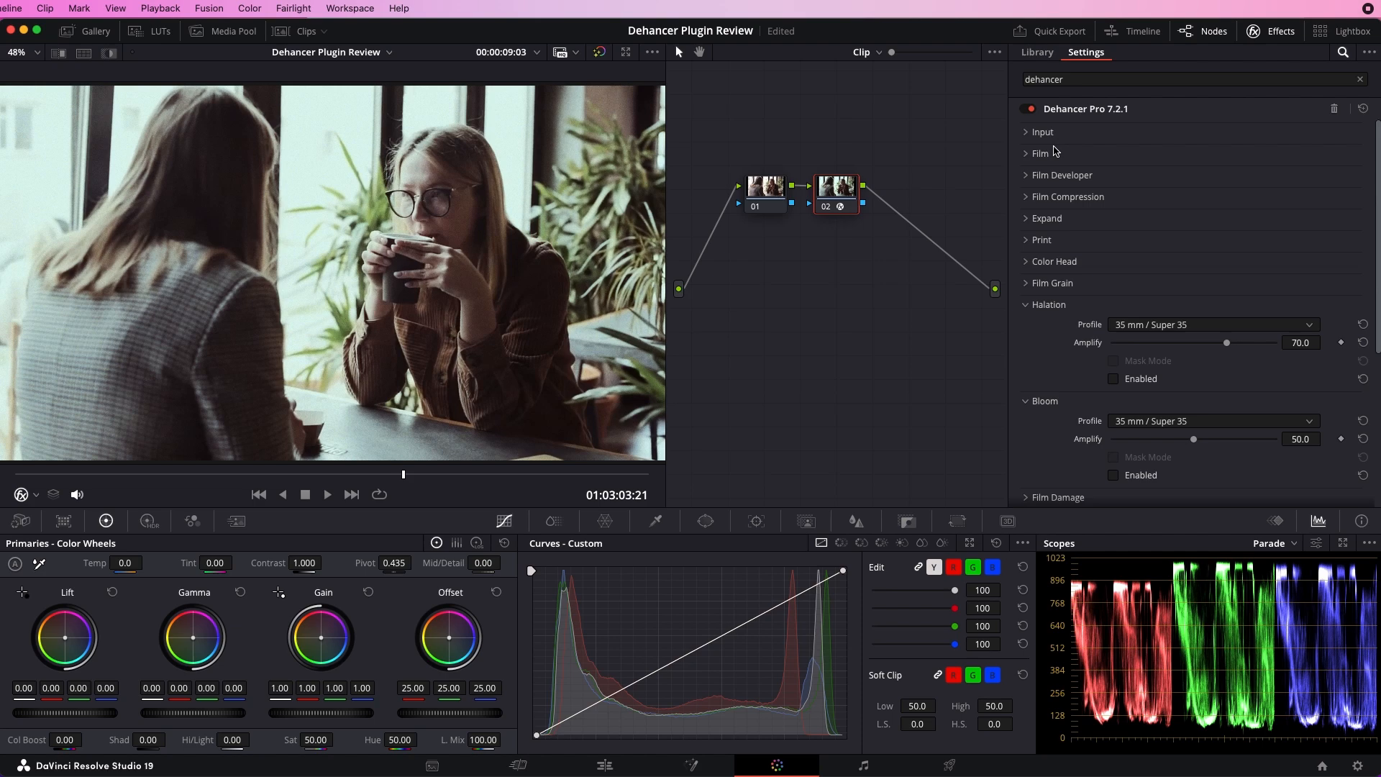
click(1028, 155)
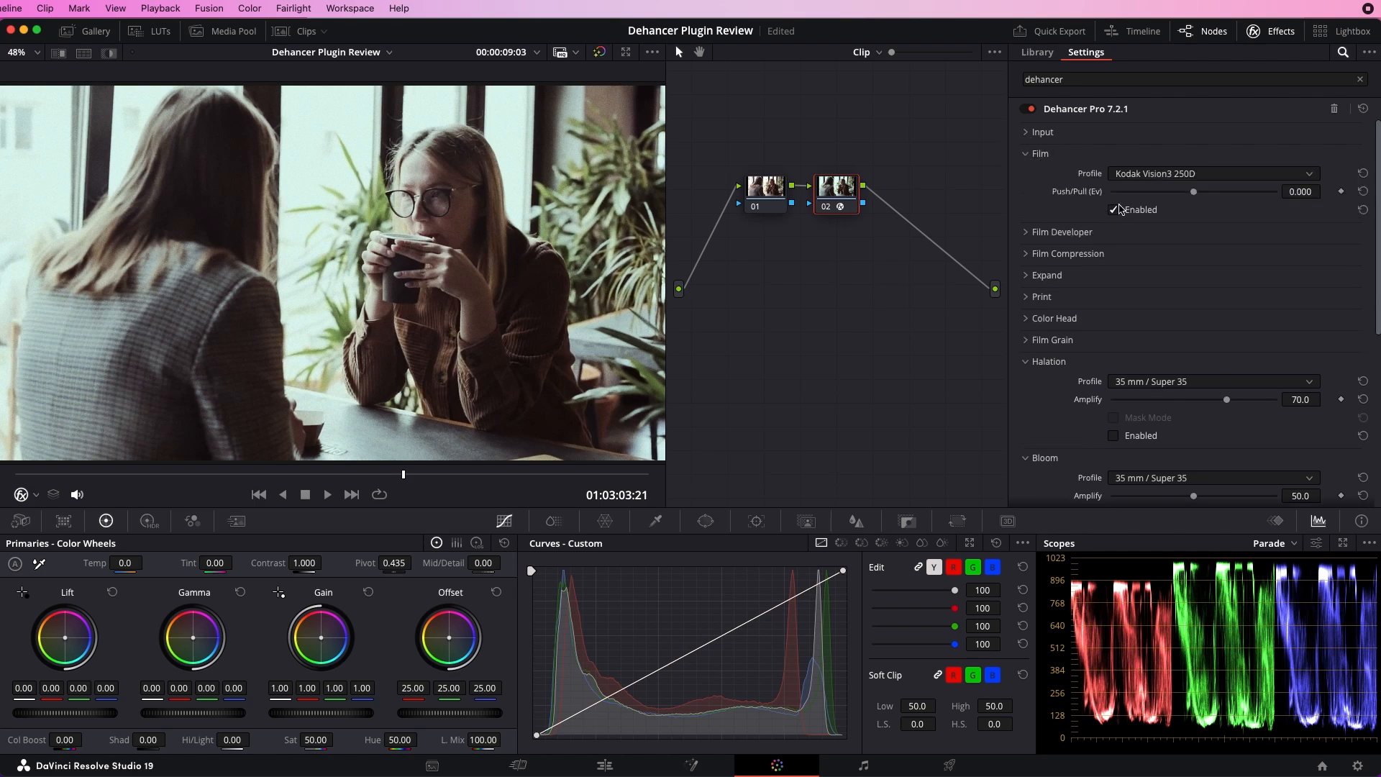
click(1116, 210)
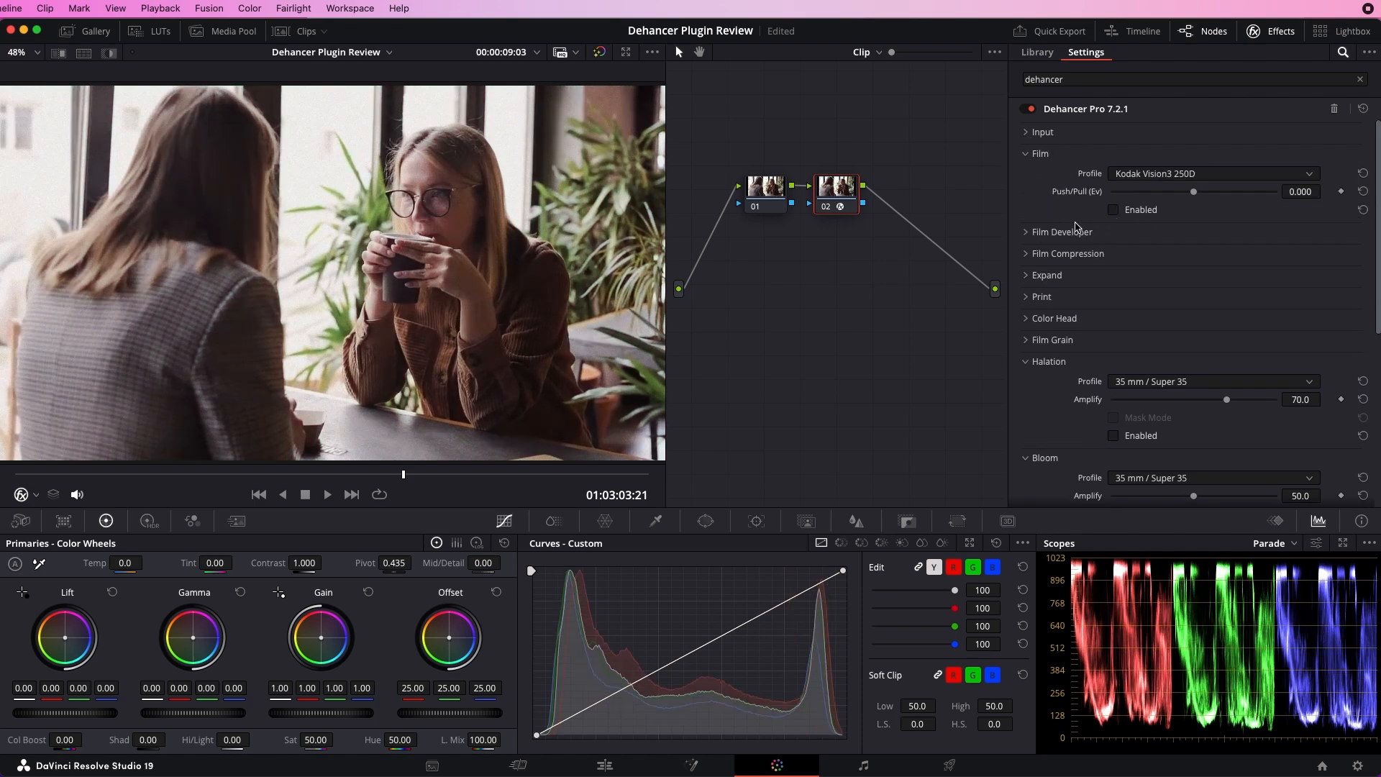
Review the Film Developer, Film Compression, Expand, Print and Color Head settings one after another
click(1027, 232)
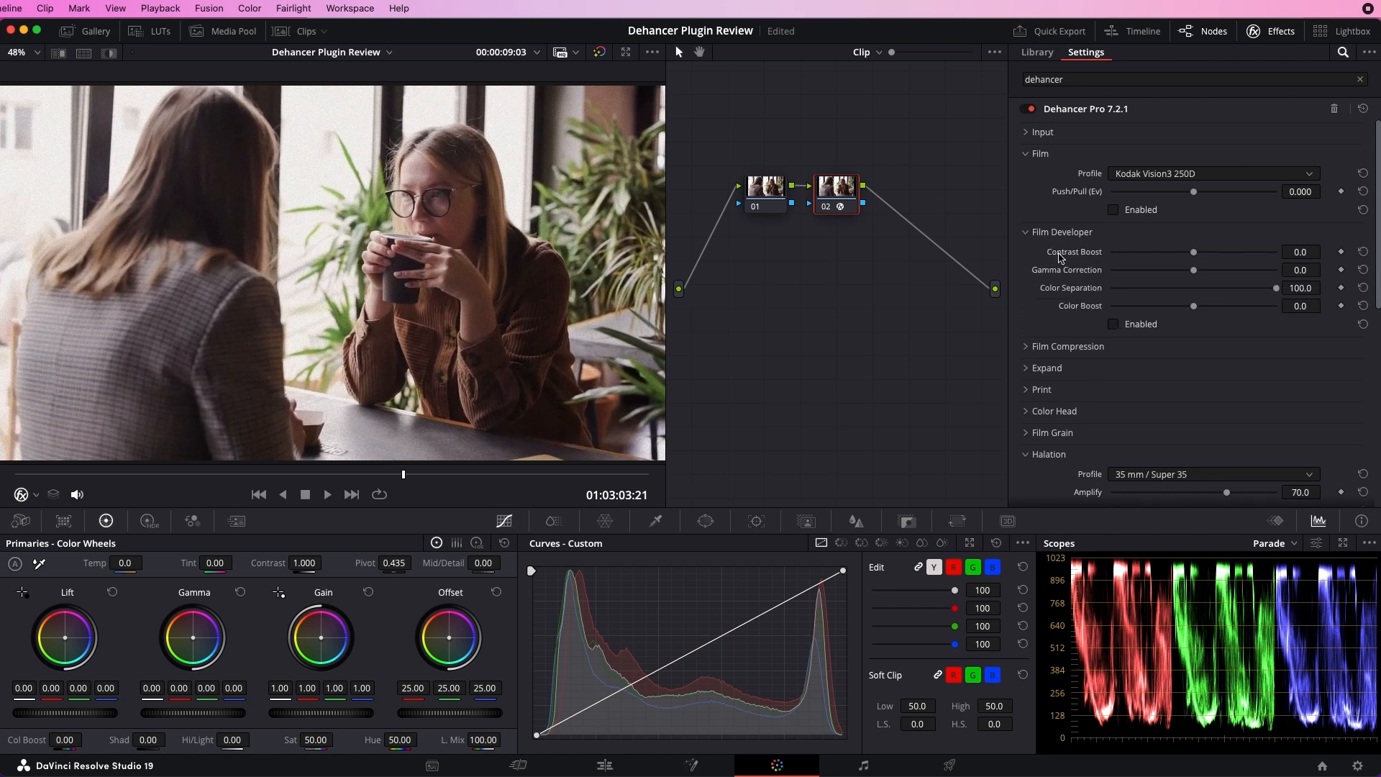
click(1027, 153)
click(1026, 175)
click(1027, 198)
click(1027, 197)
click(1028, 218)
click(1026, 219)
click(1027, 239)
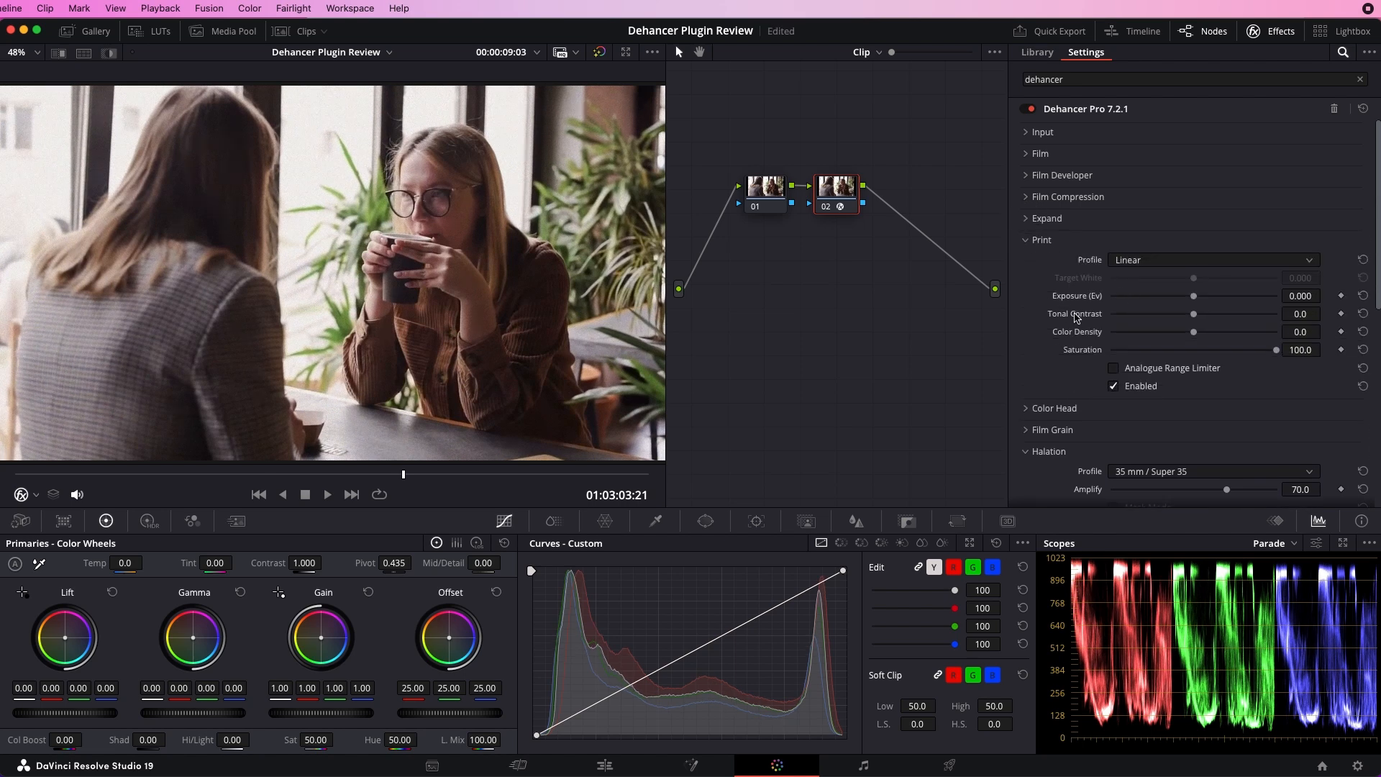
click(1026, 241)
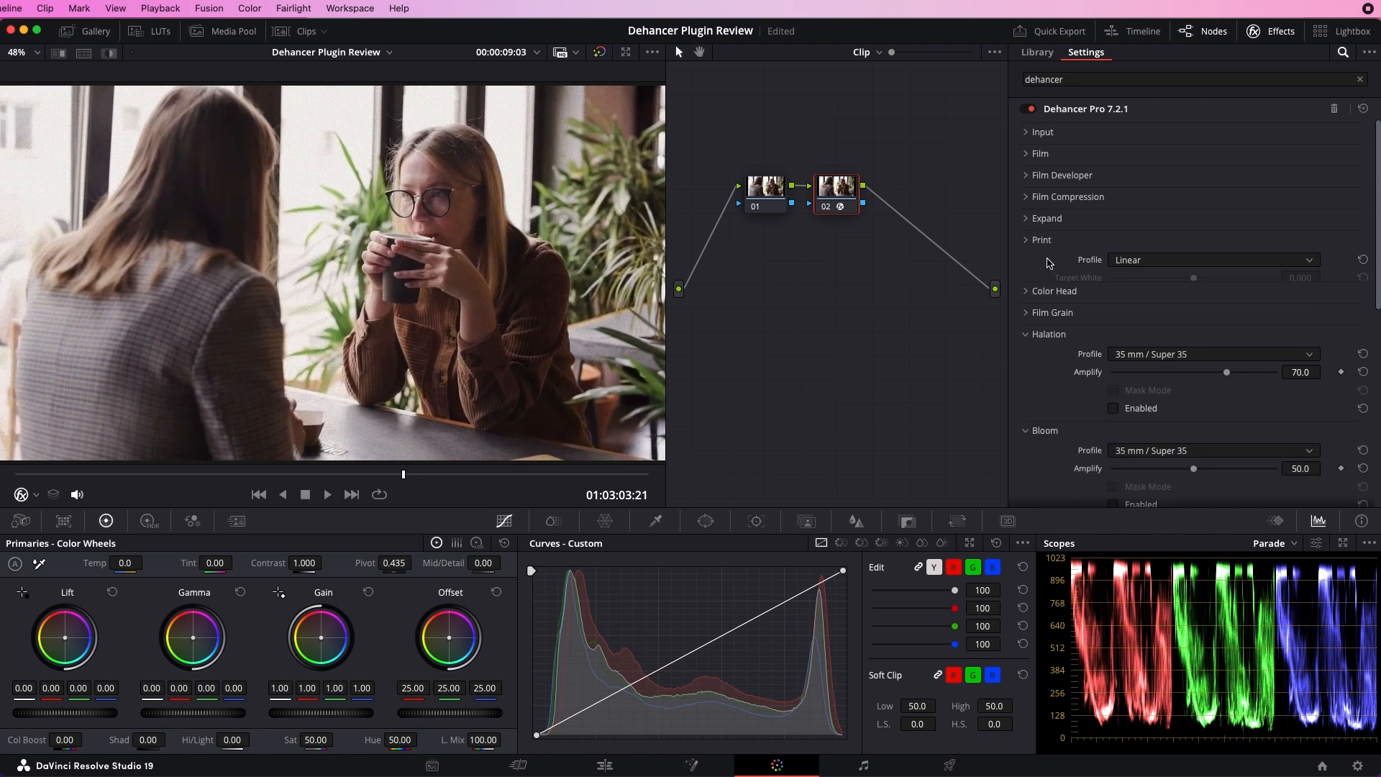
click(1026, 262)
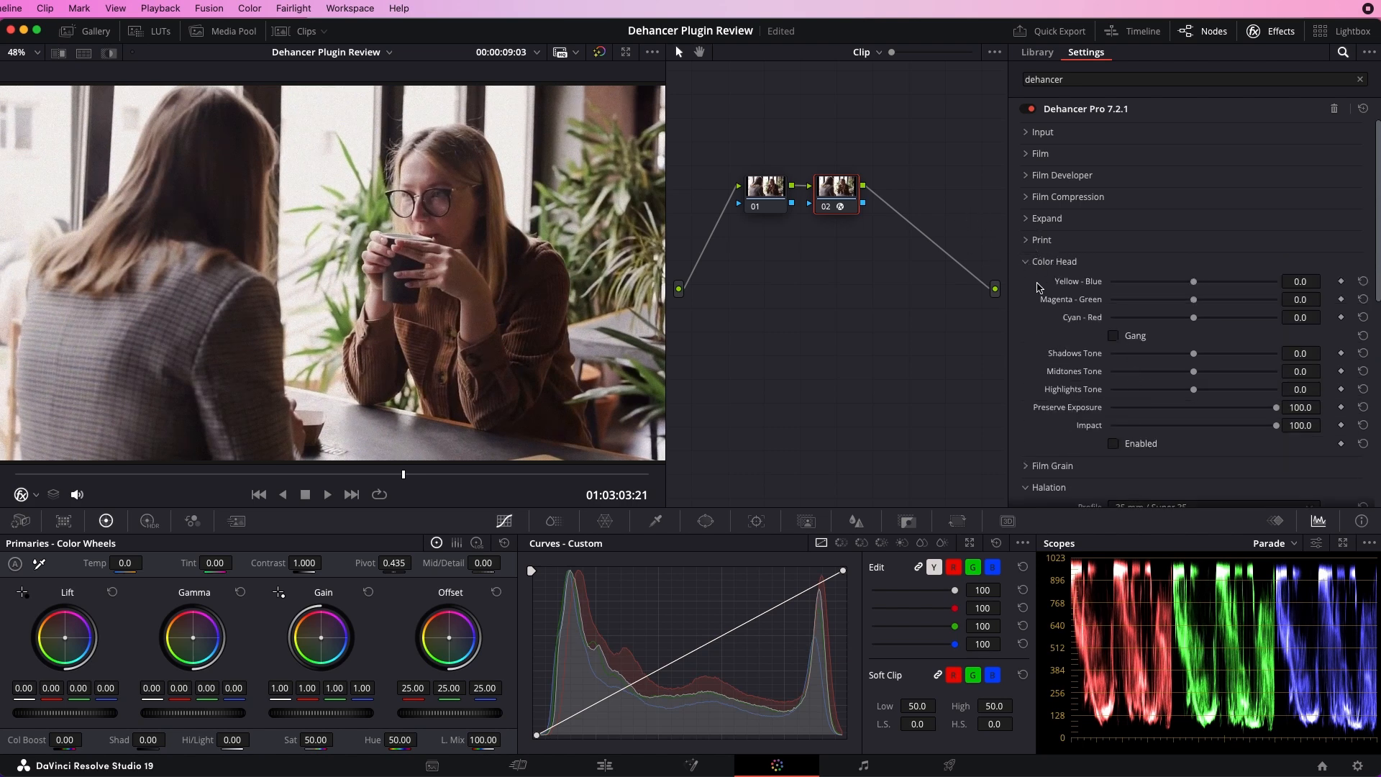
click(1026, 262)
Disable the plugin's Film Grain effect
click(1027, 282)
click(1113, 339)
click(1027, 283)
Turn off Amount Jitter in the Film Damage section
scroll(1056, 367, down, 2)
scroll(1057, 367, down, 2)
click(1027, 325)
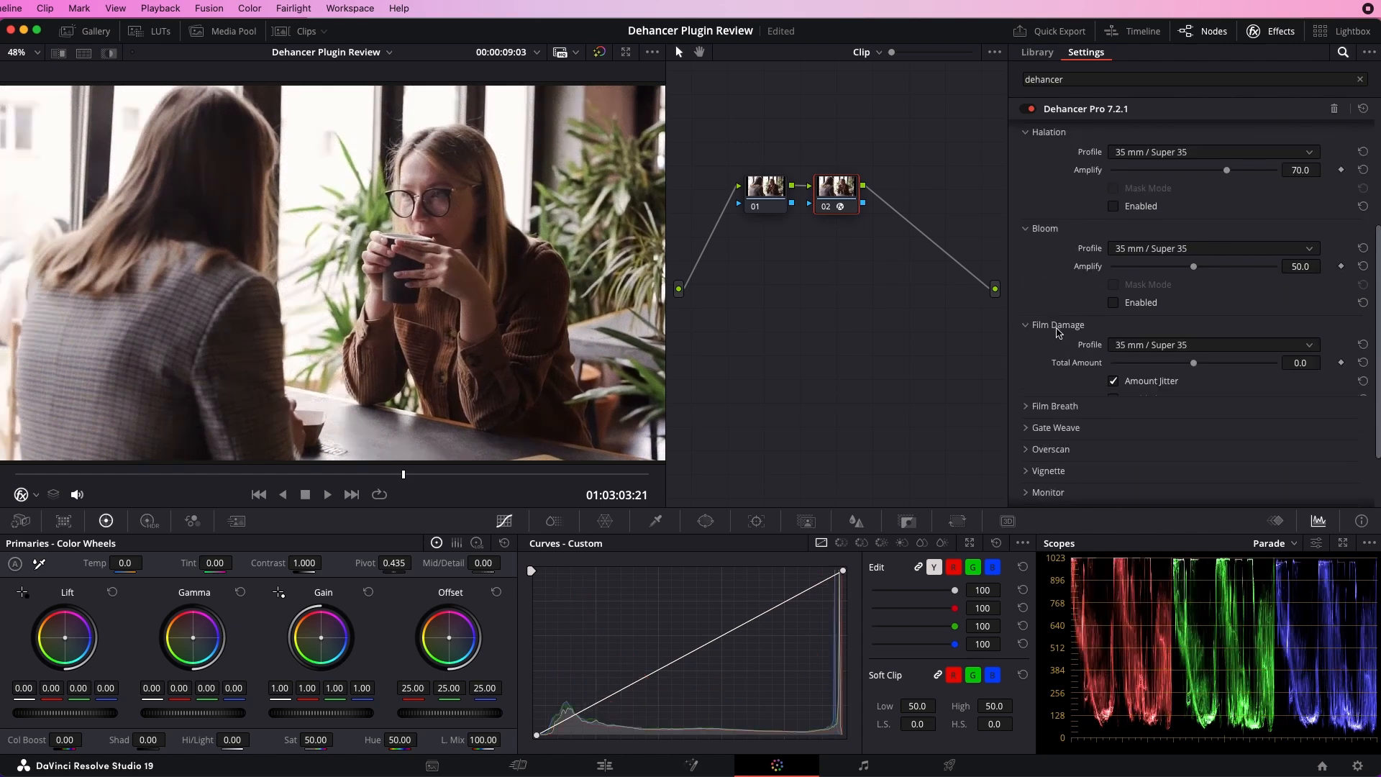
scroll(1069, 338, down, 1)
click(1113, 338)
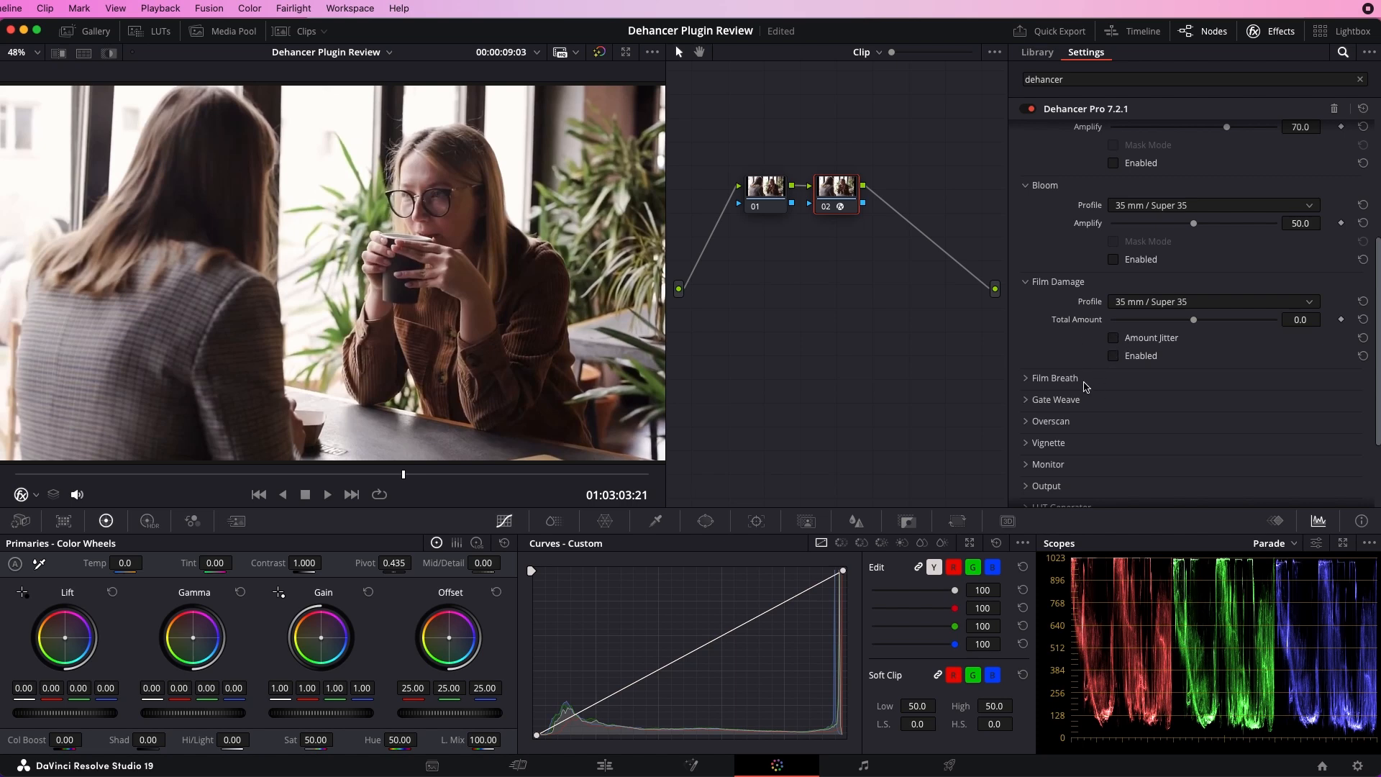
scroll(1084, 385, down, 1)
click(1027, 238)
Enable the Halation effect and set its profile to Custom
scroll(1108, 284, up, 3)
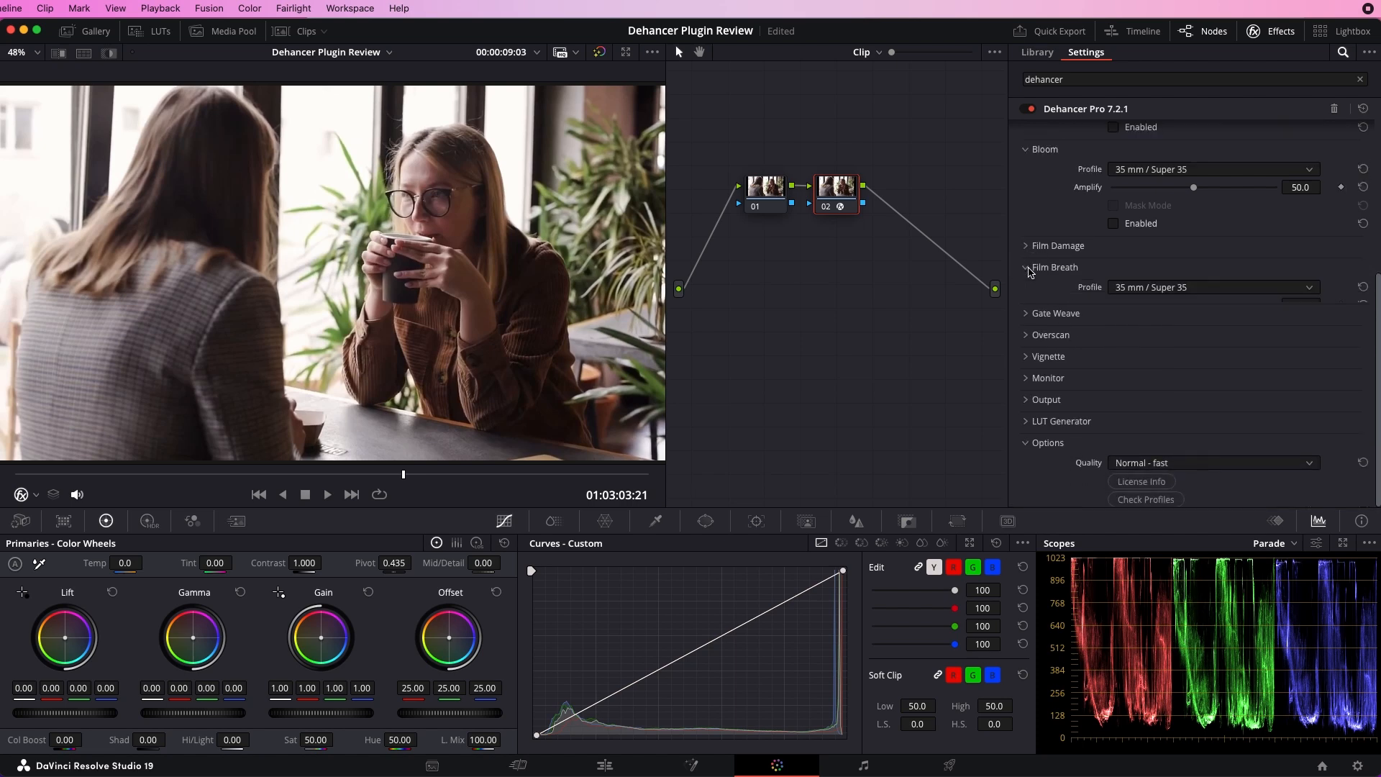
click(1119, 299)
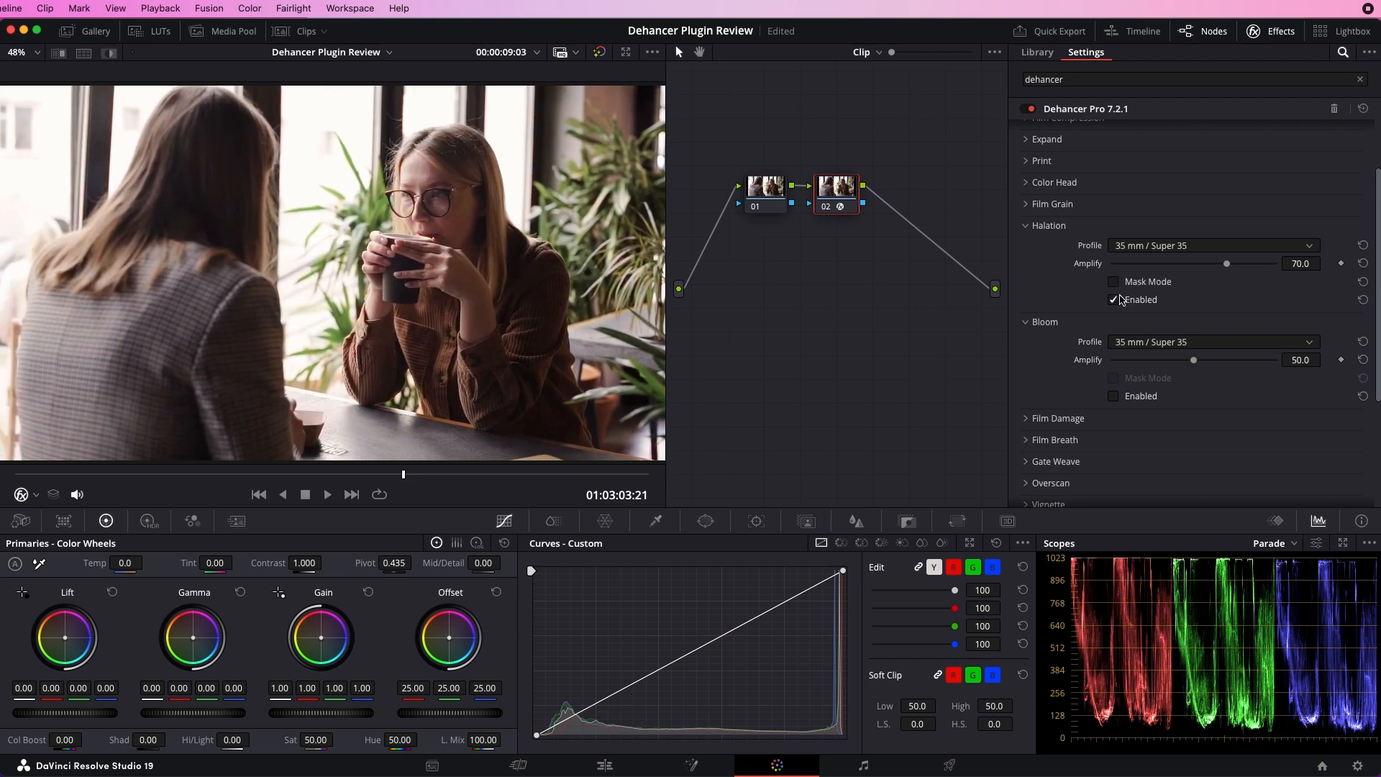
click(1148, 247)
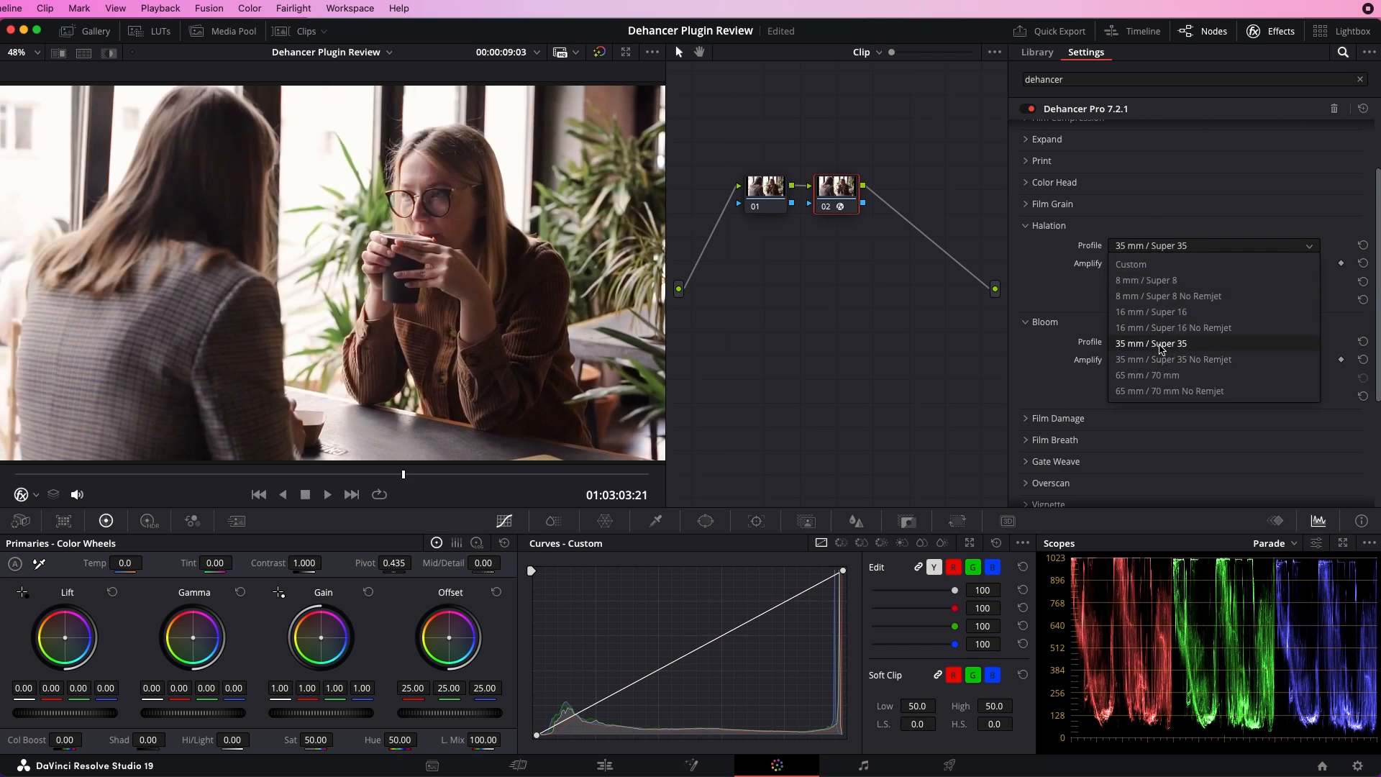
click(1078, 299)
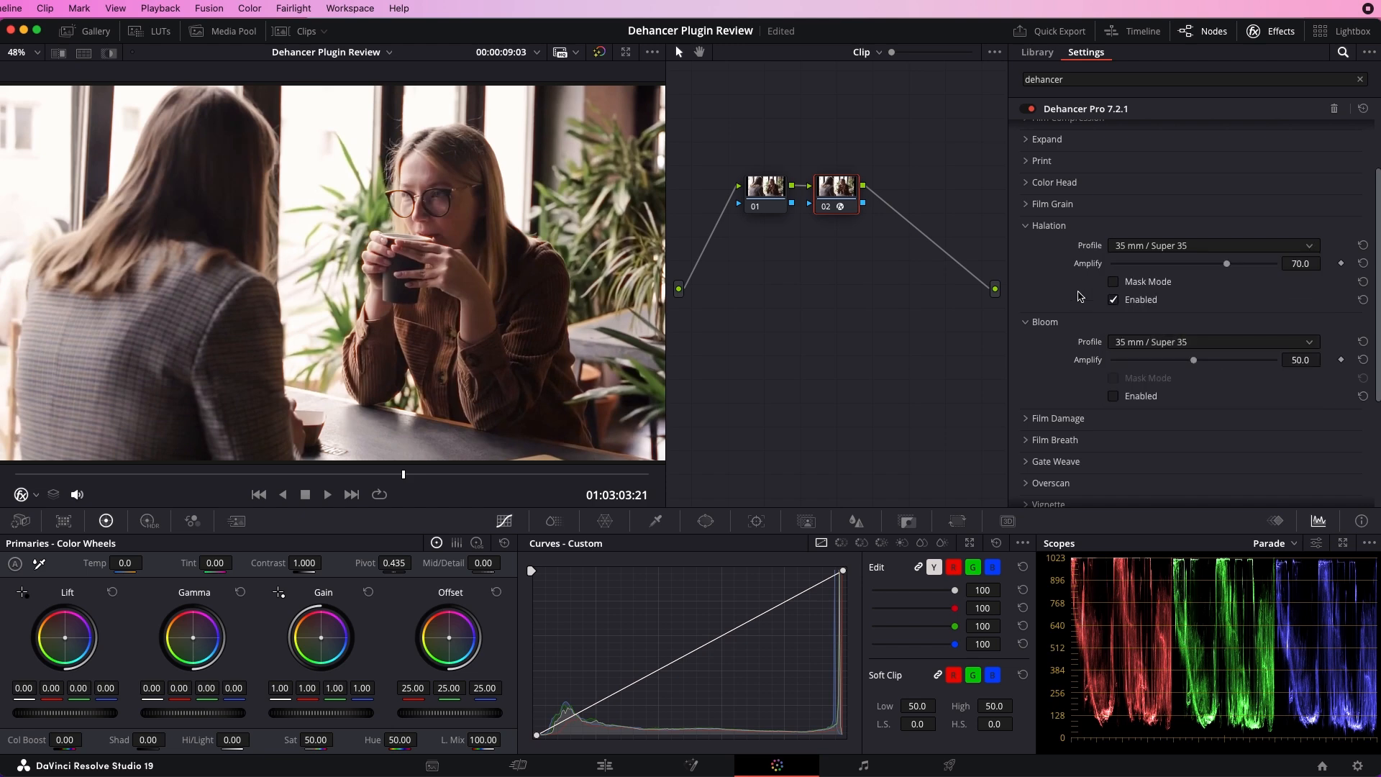
click(1162, 246)
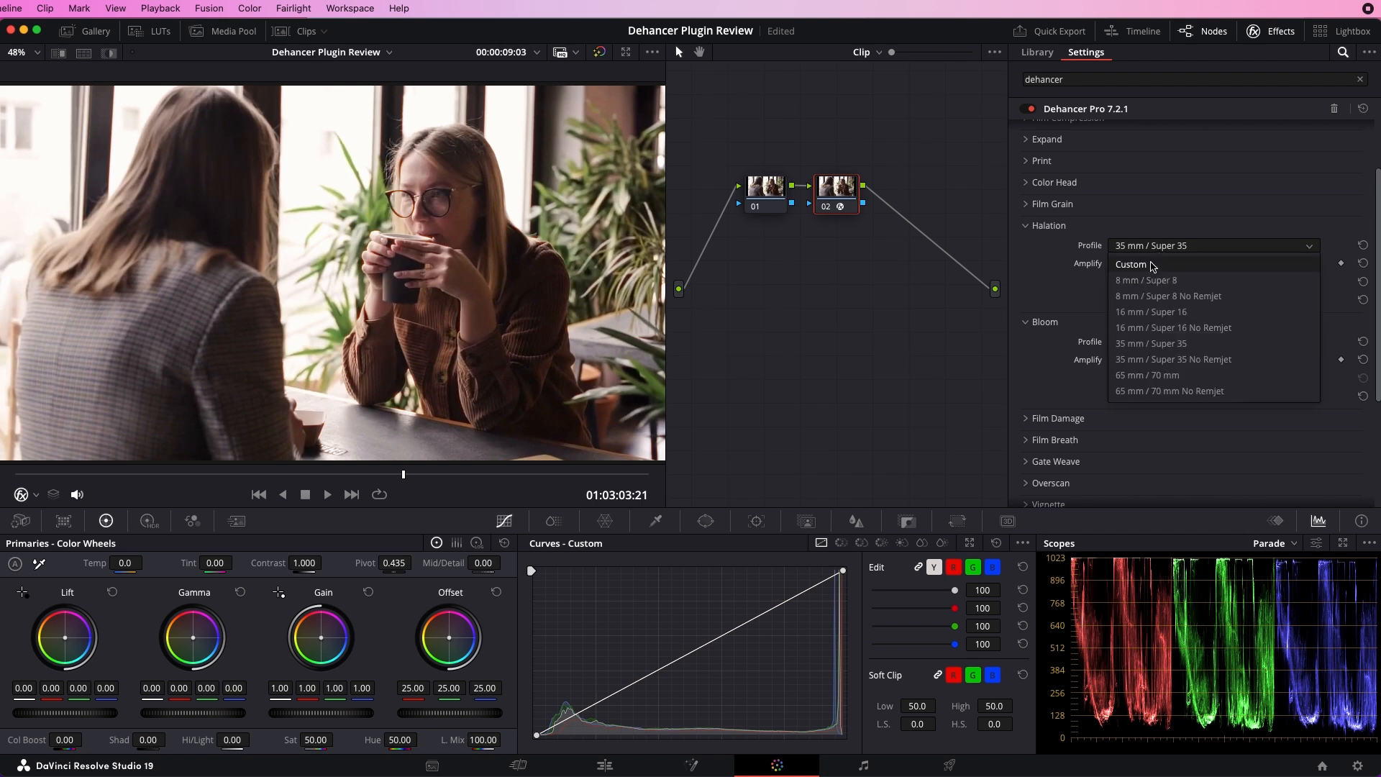
click(1151, 265)
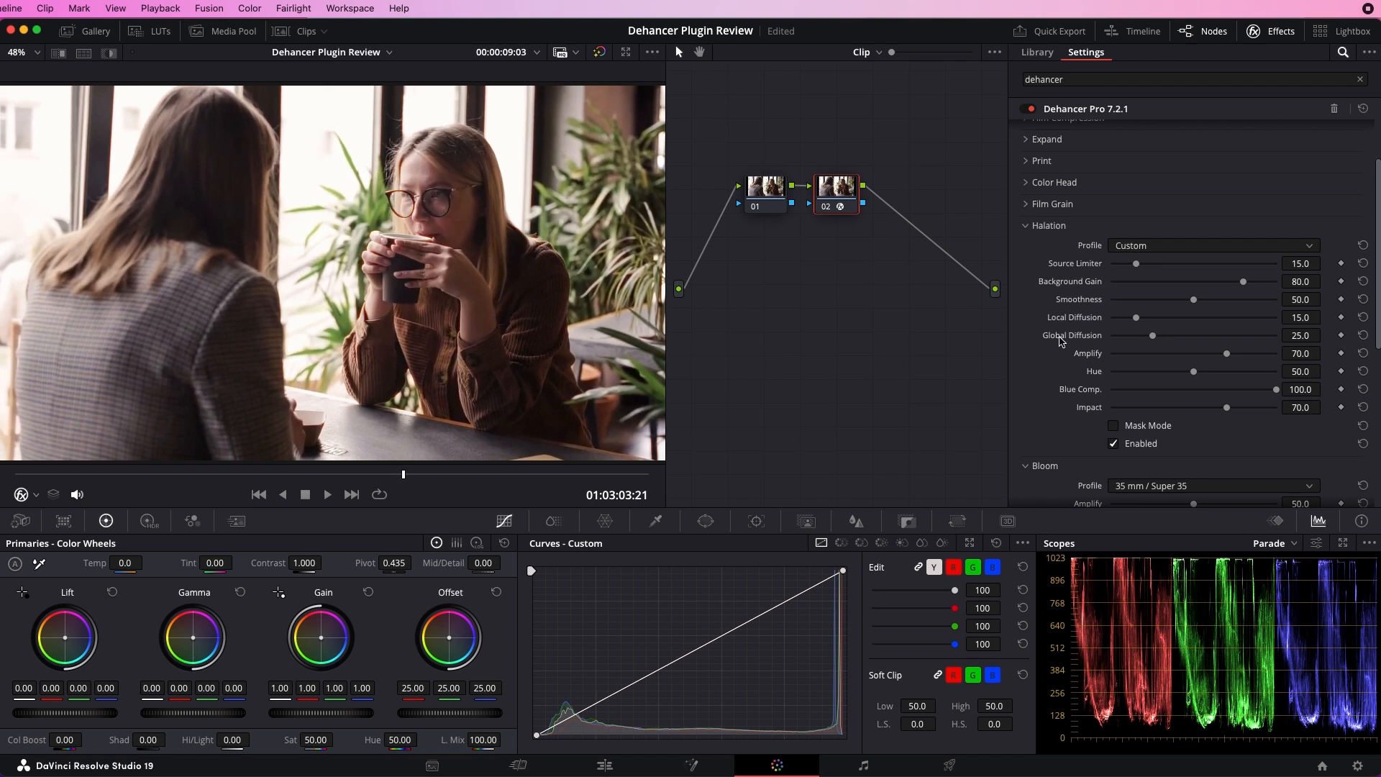
Compare the plugin's Input source with the timeline and output color spaces in the project's Color Management settings
scroll(1054, 335, up, 2)
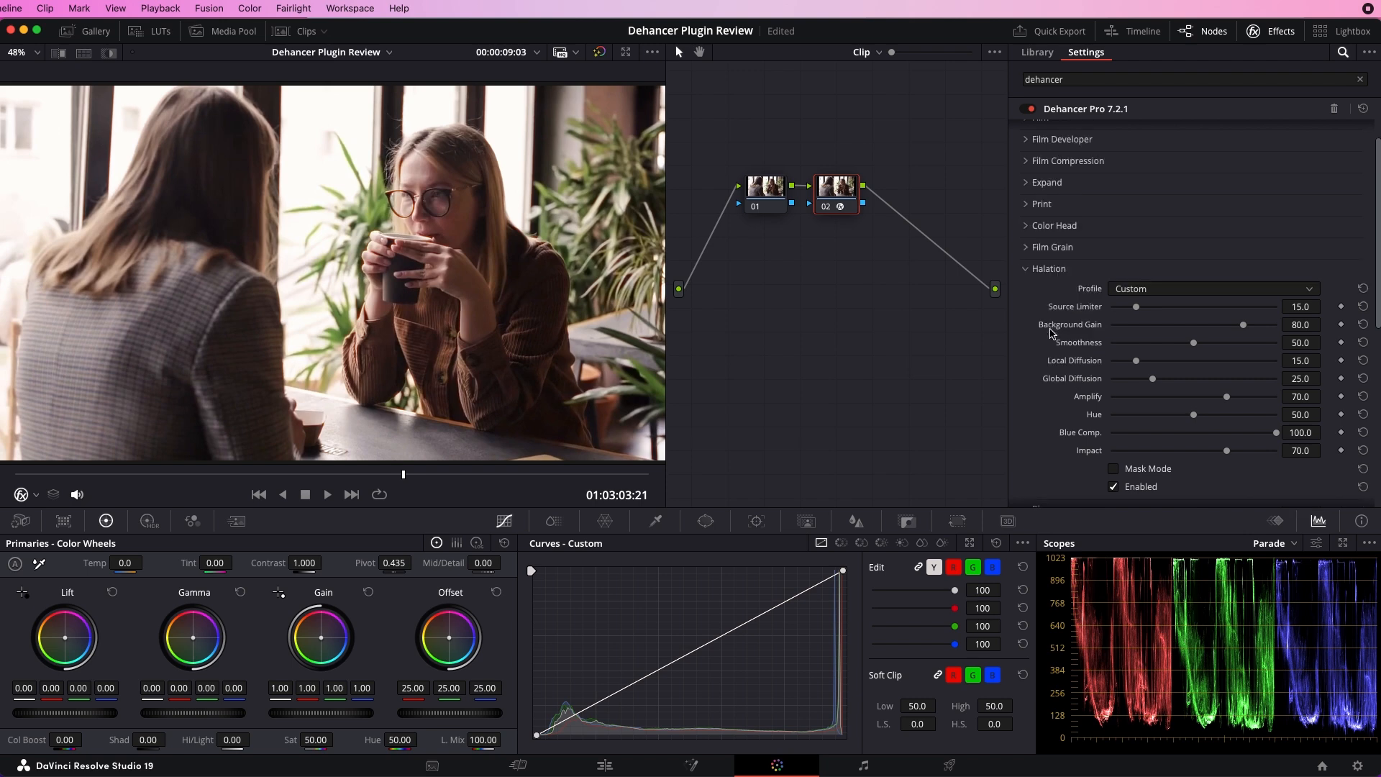
scroll(1052, 334, up, 2)
click(1029, 134)
click(1139, 154)
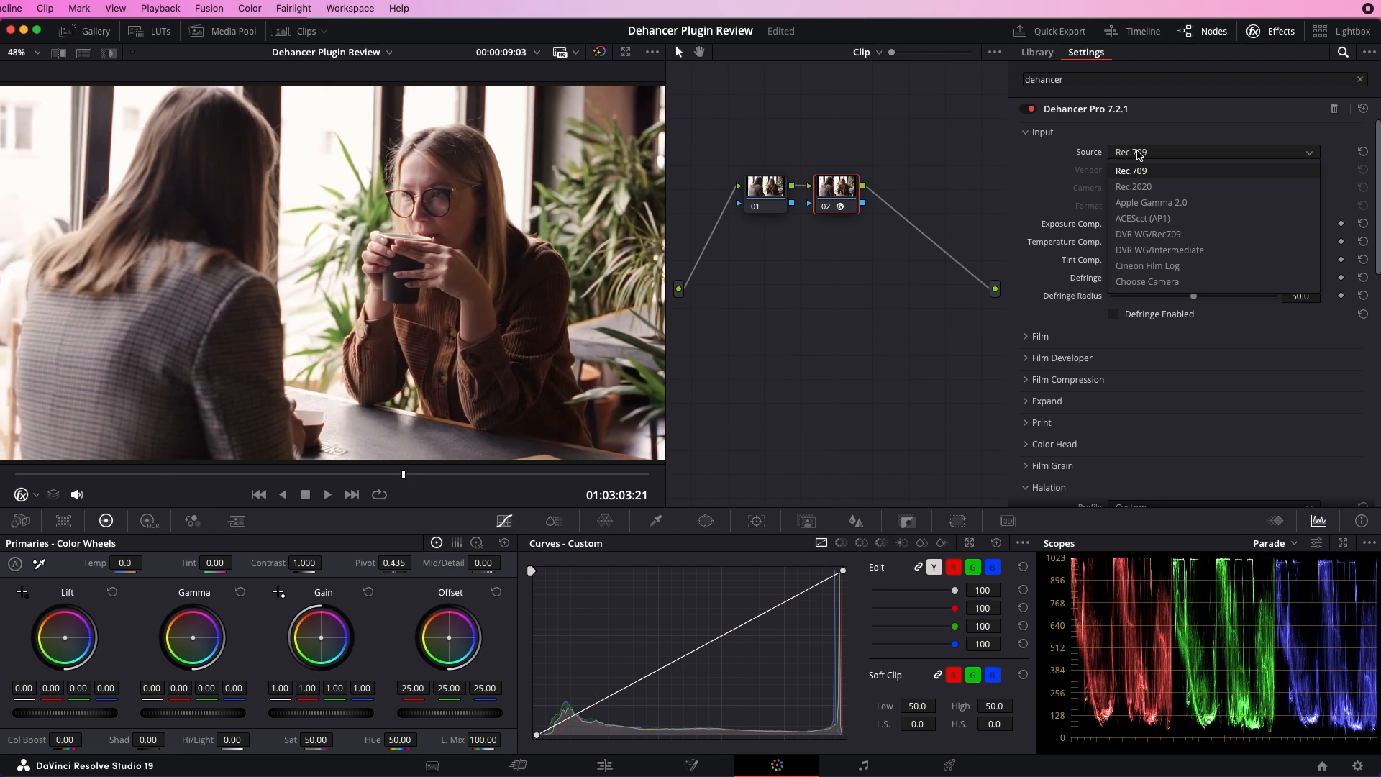
click(1139, 153)
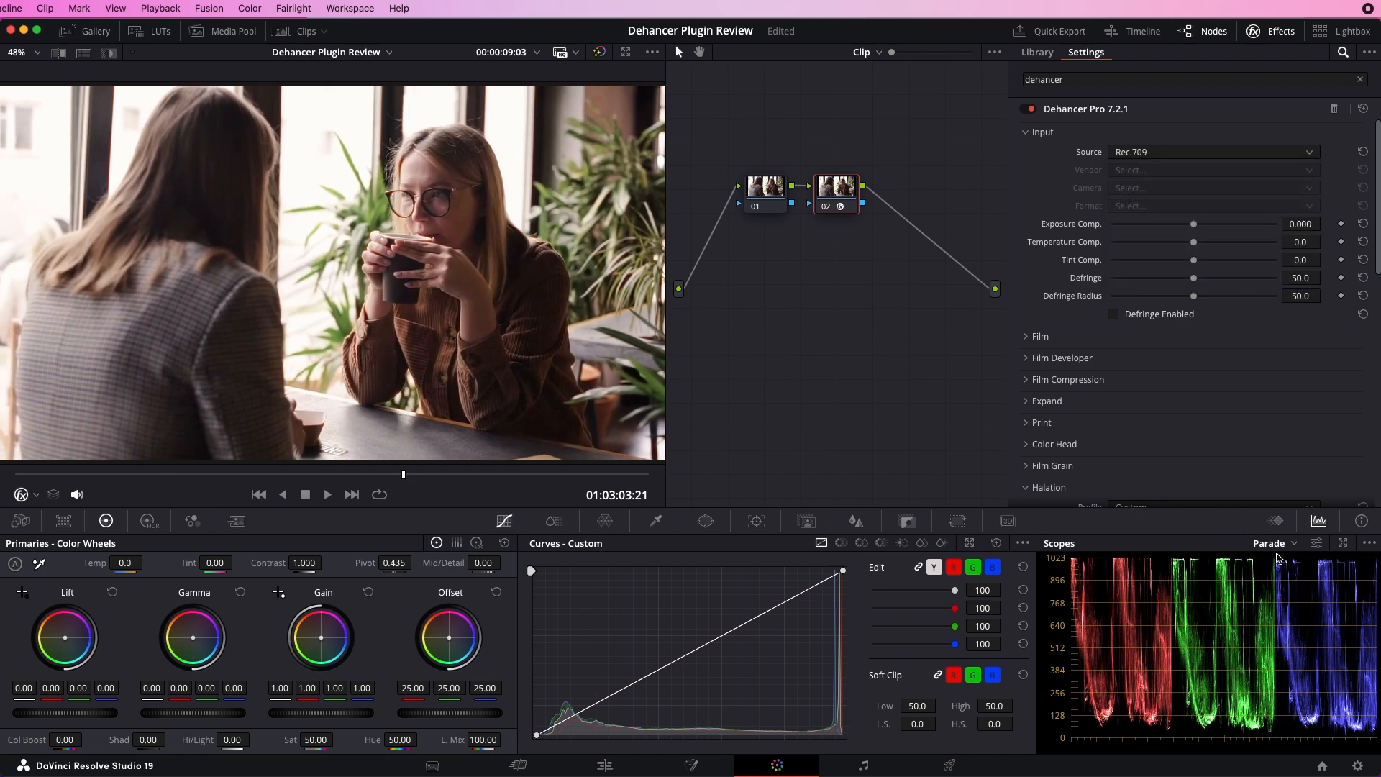
click(1357, 765)
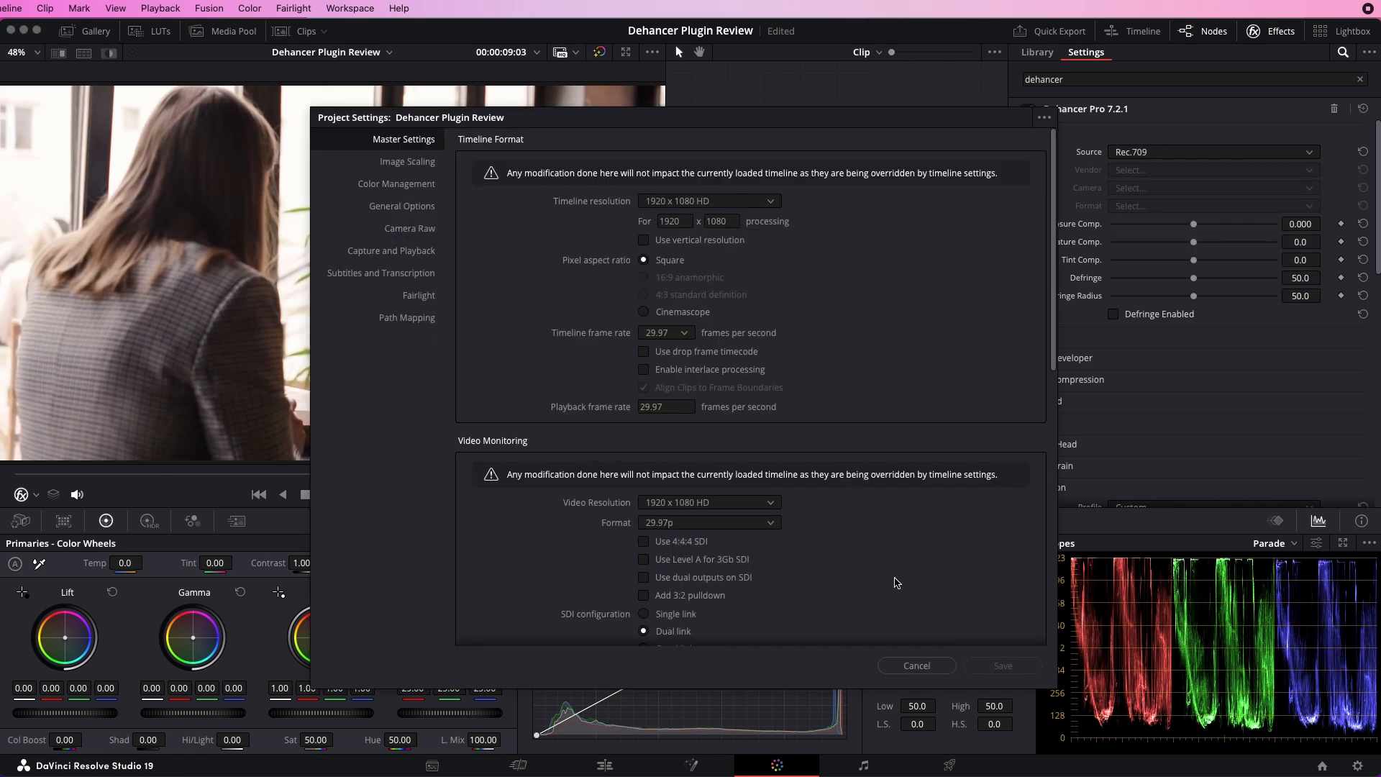
click(404, 185)
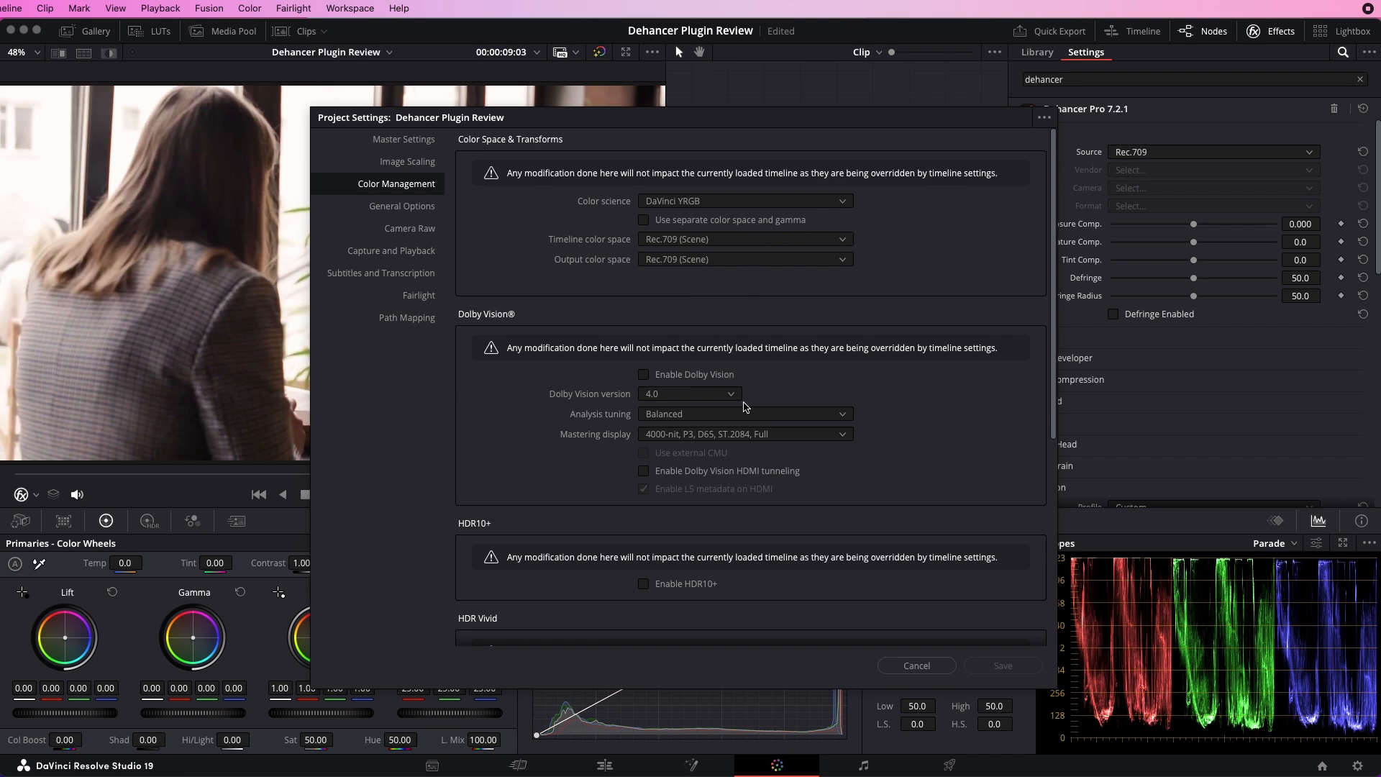
click(918, 665)
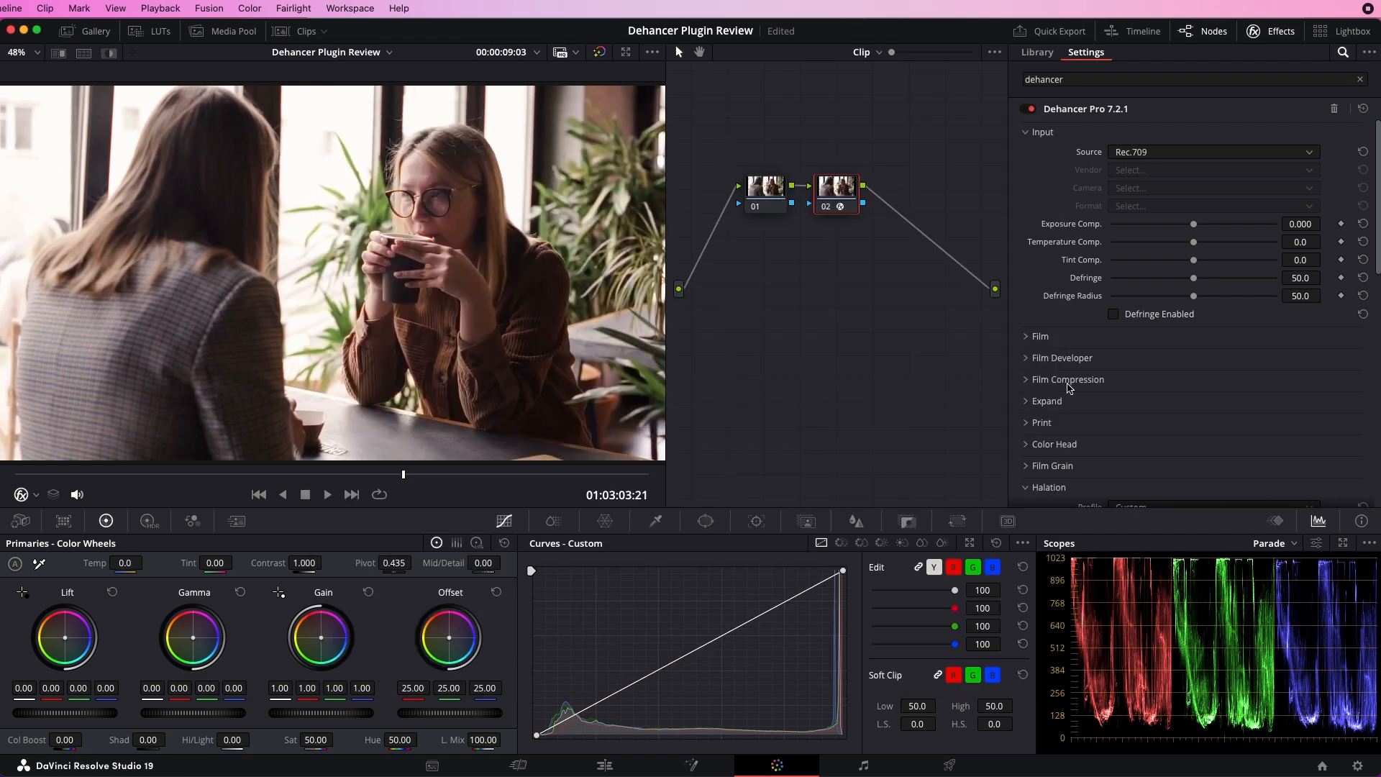
click(1022, 134)
scroll(1114, 238, down, 3)
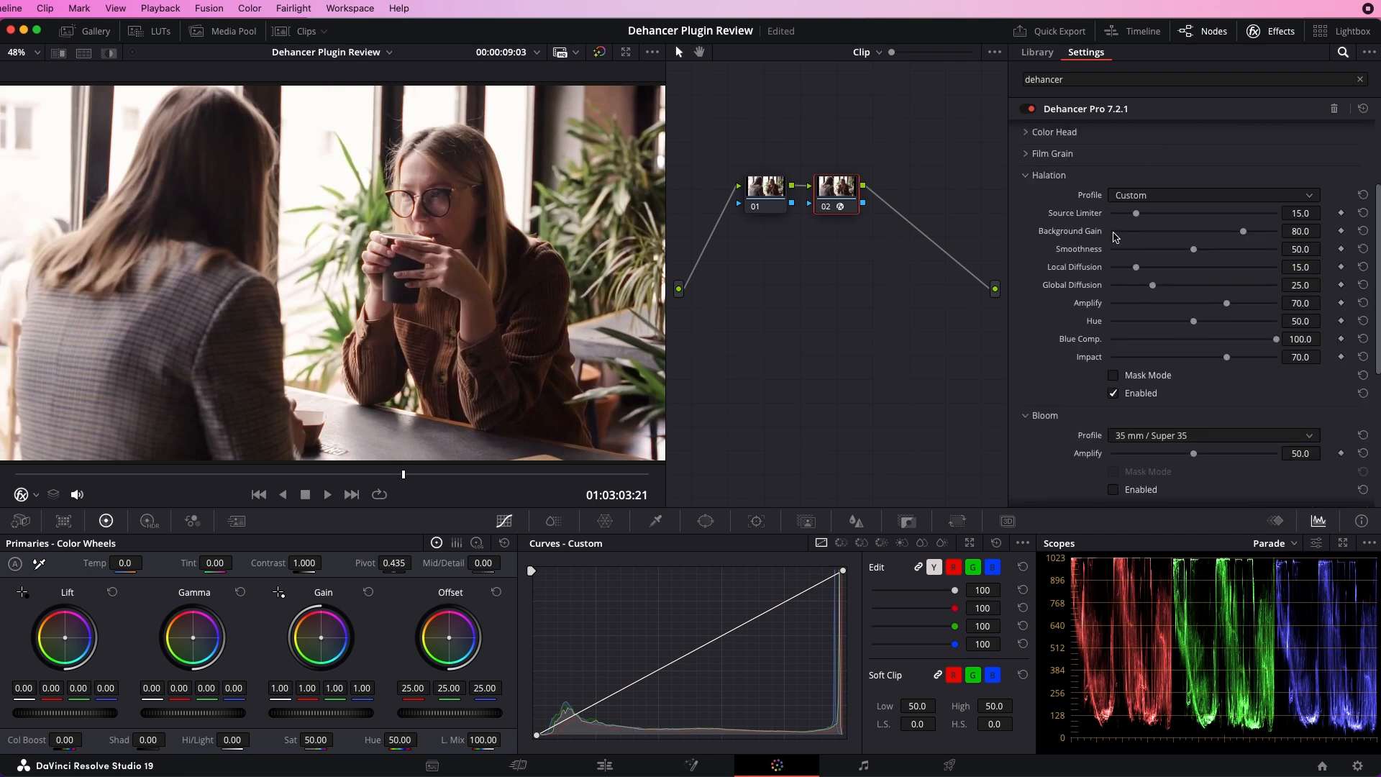
scroll(1096, 291, up, 3)
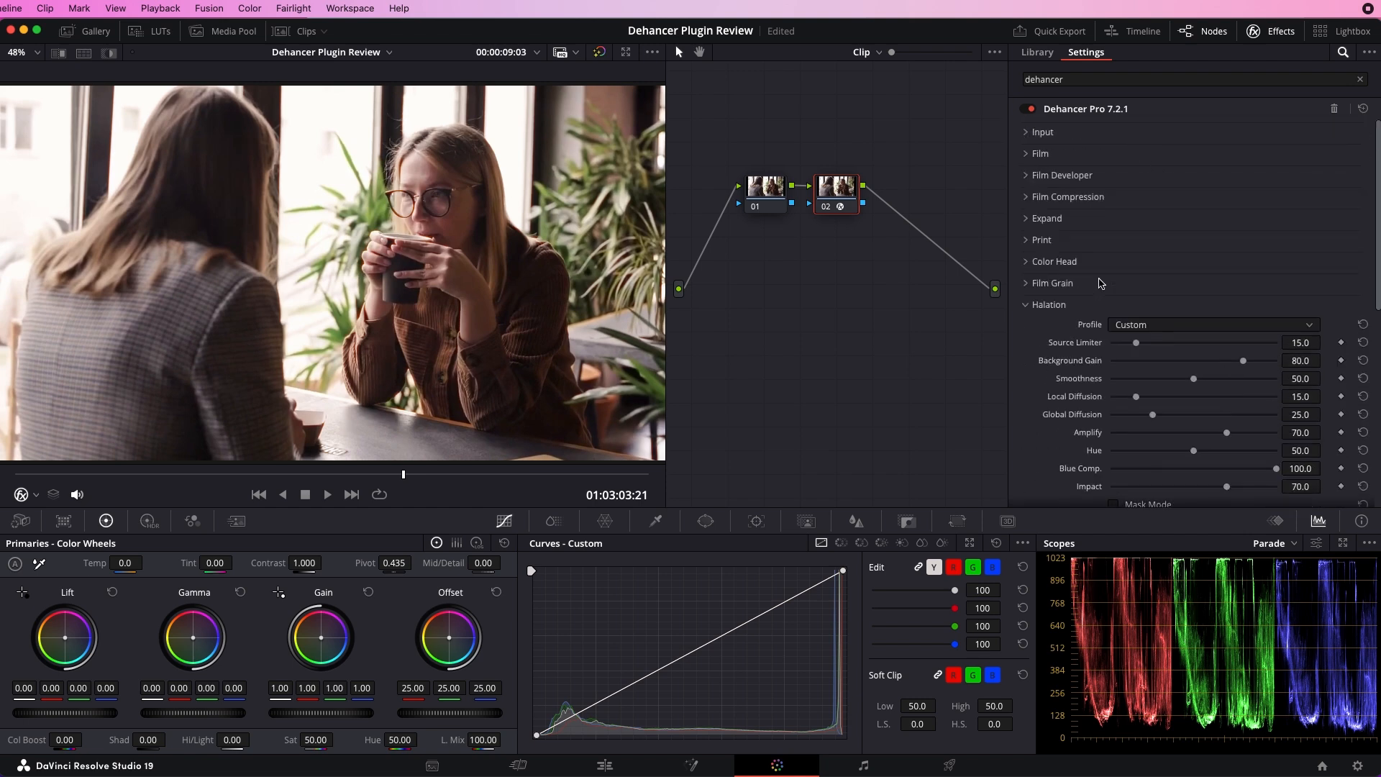
scroll(1102, 270, down, 4)
scroll(1103, 270, up, 3)
scroll(1101, 274, down, 1)
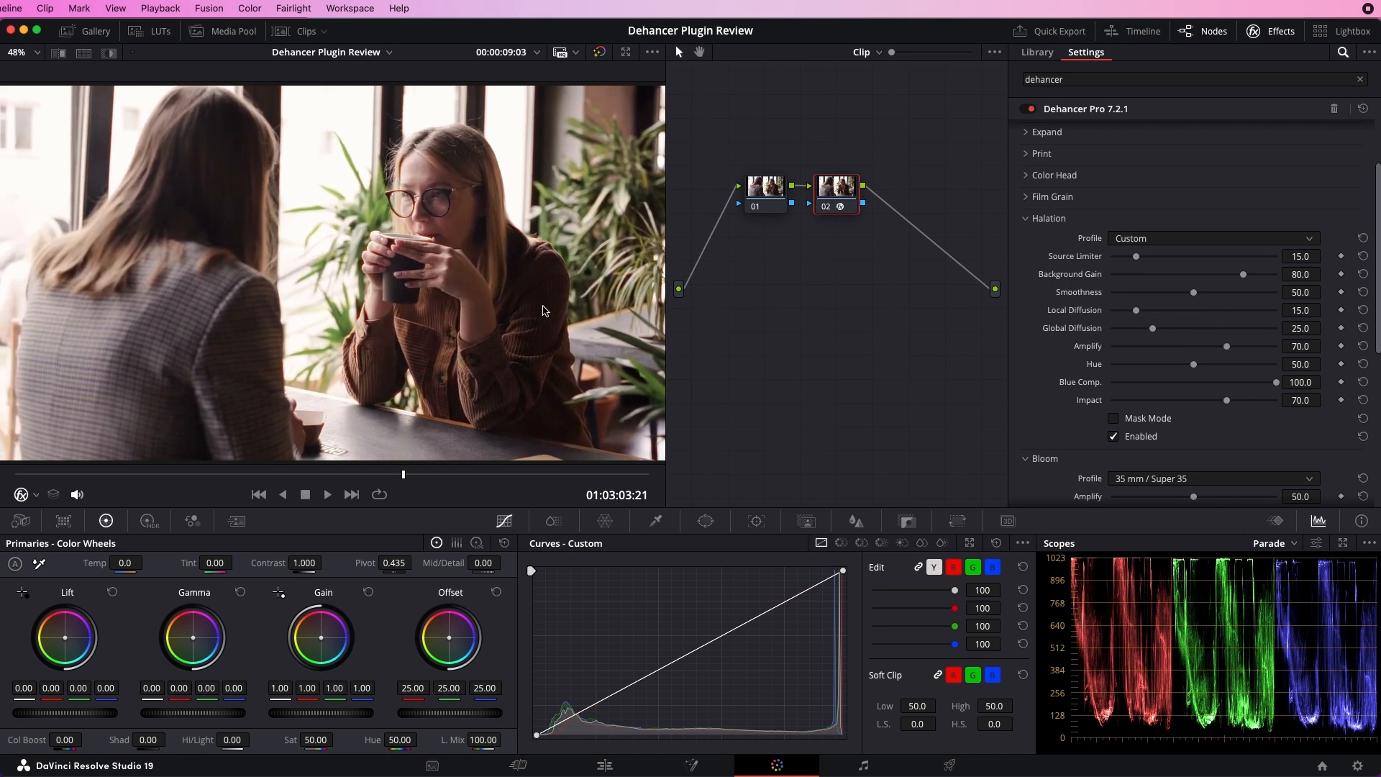
Test the Halation Source Limiter at 100, about 23 and 0 with Background Gain at 100, checking the woman's hands and mug
scroll(489, 238, up, 10)
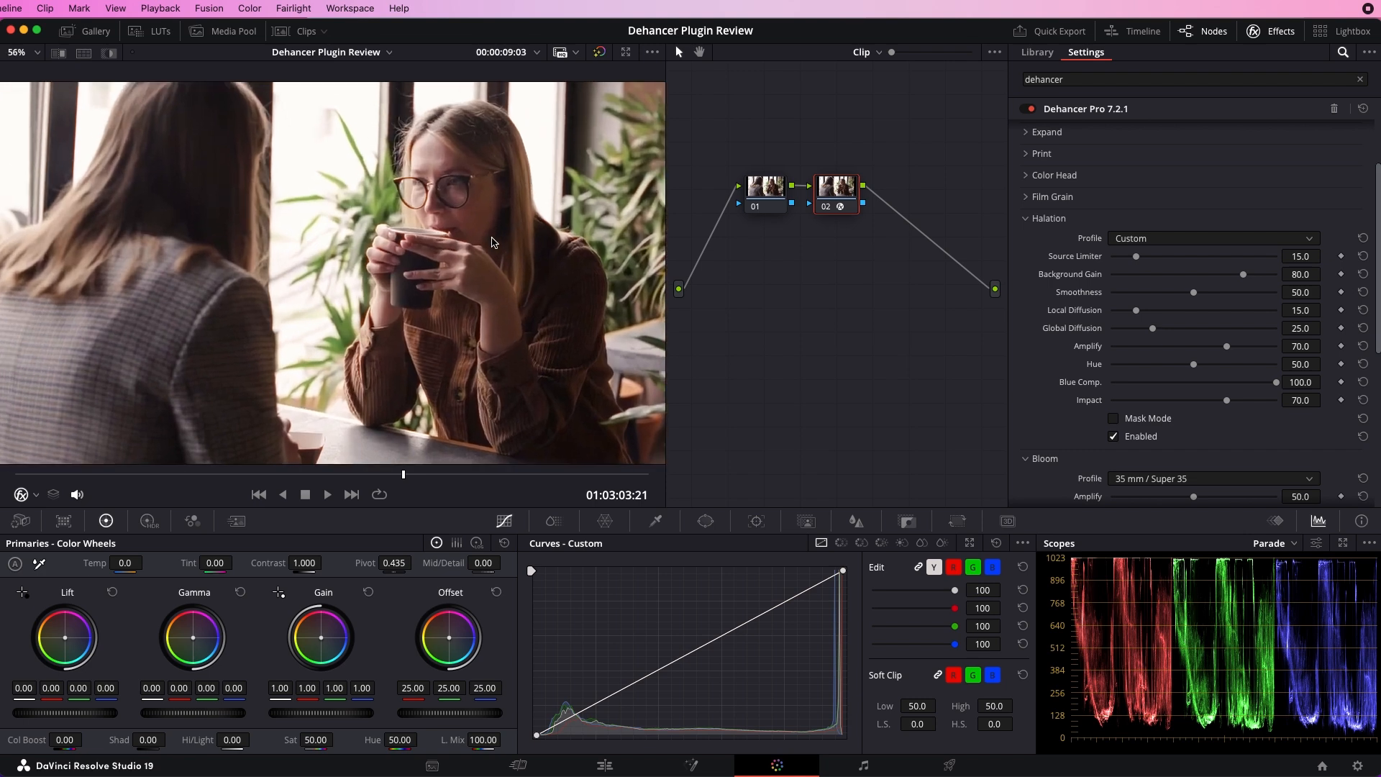
drag(534, 227, 438, 238)
scroll(438, 238, down, 3)
scroll(438, 238, up, 2)
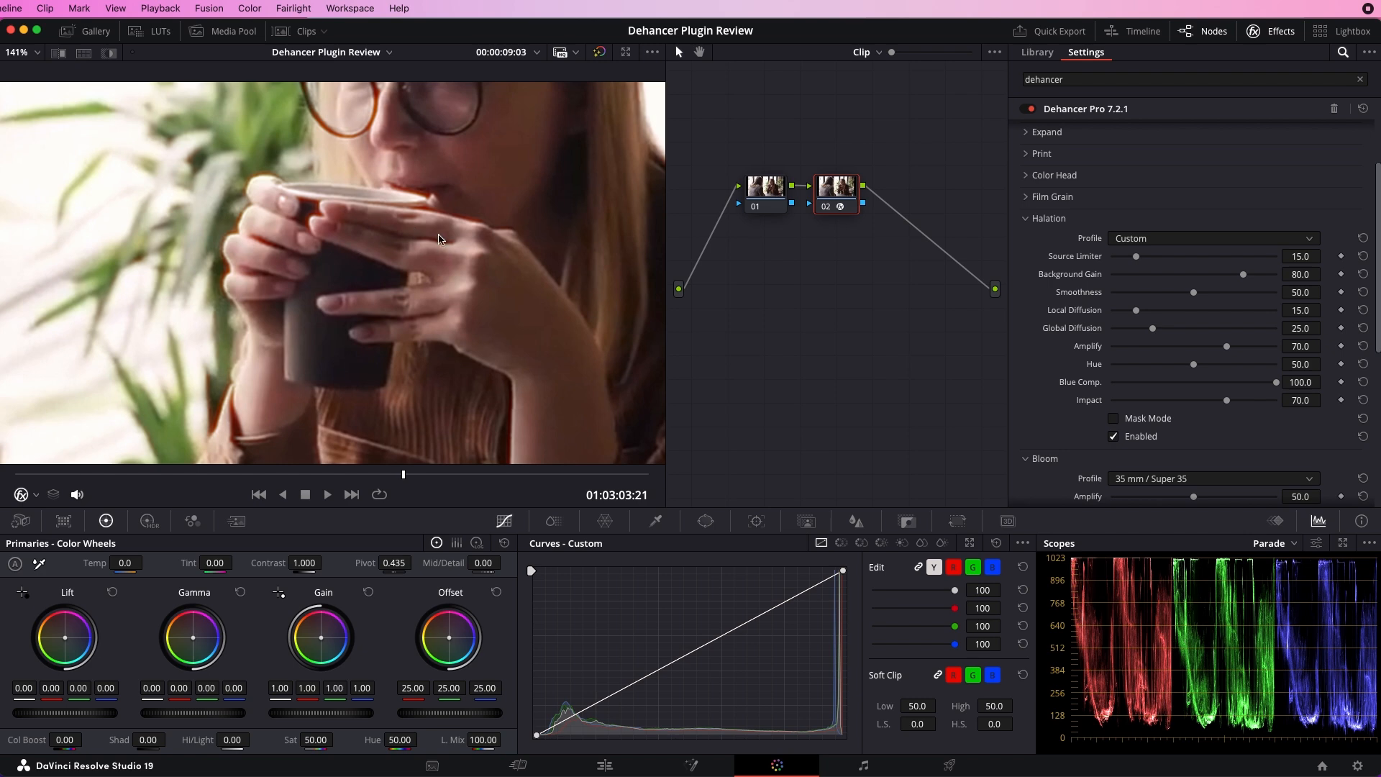
drag(1134, 266, 1300, 274)
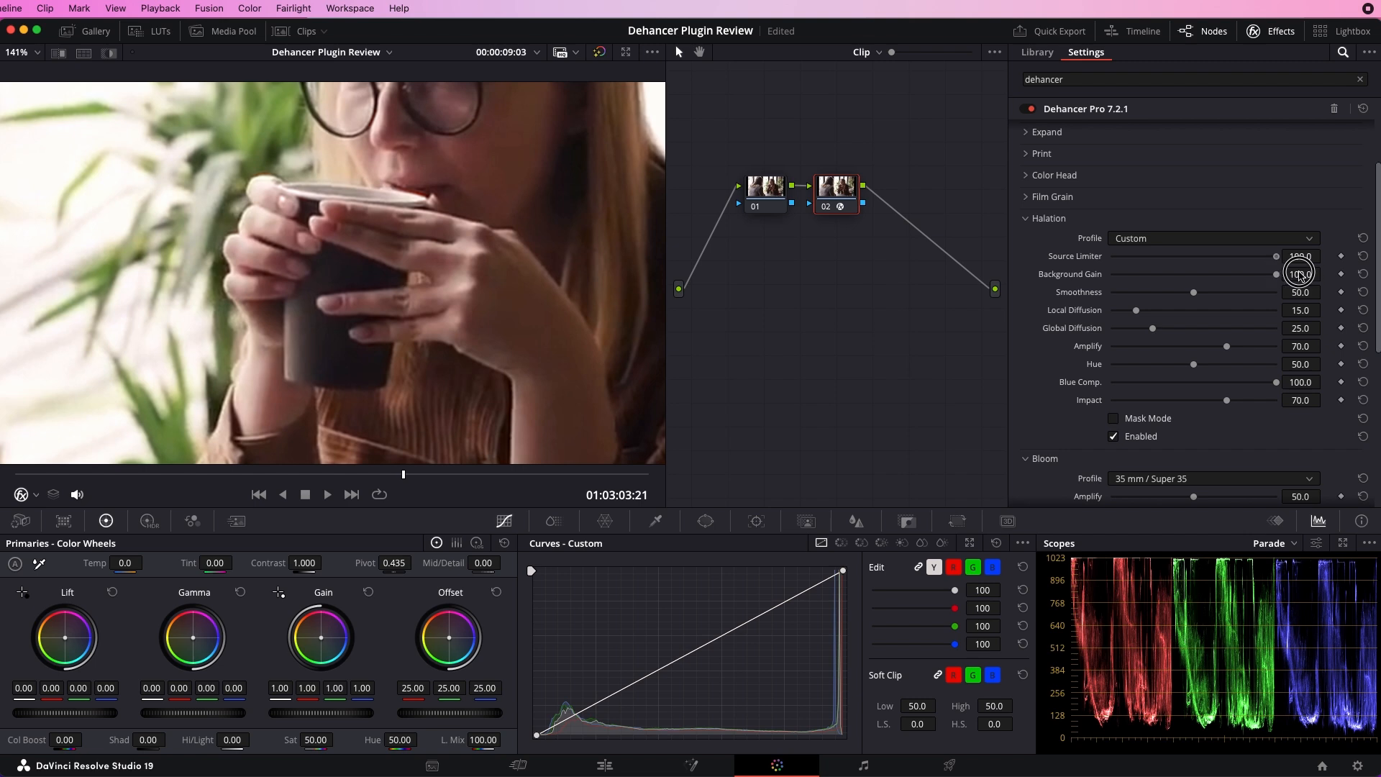
drag(1293, 276, 1100, 258)
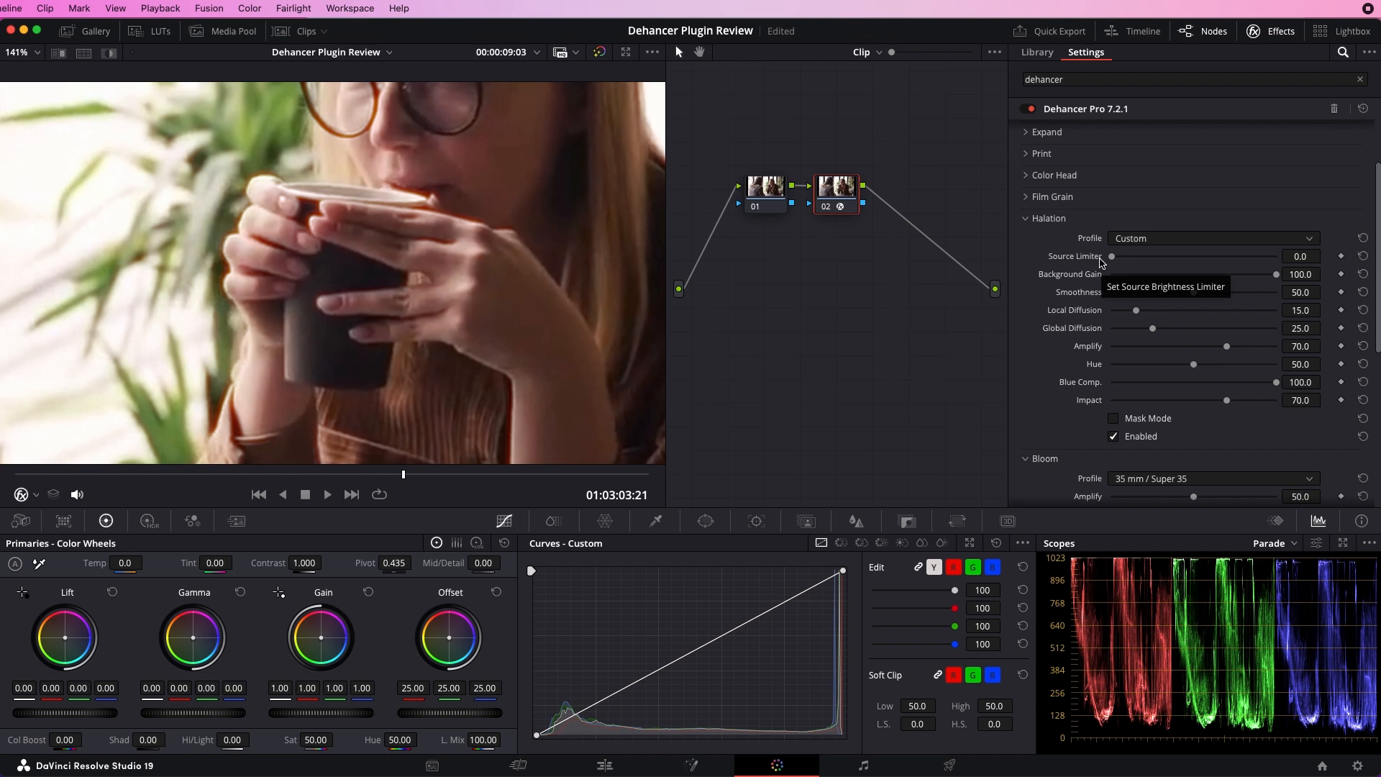
drag(1110, 258, 1310, 278)
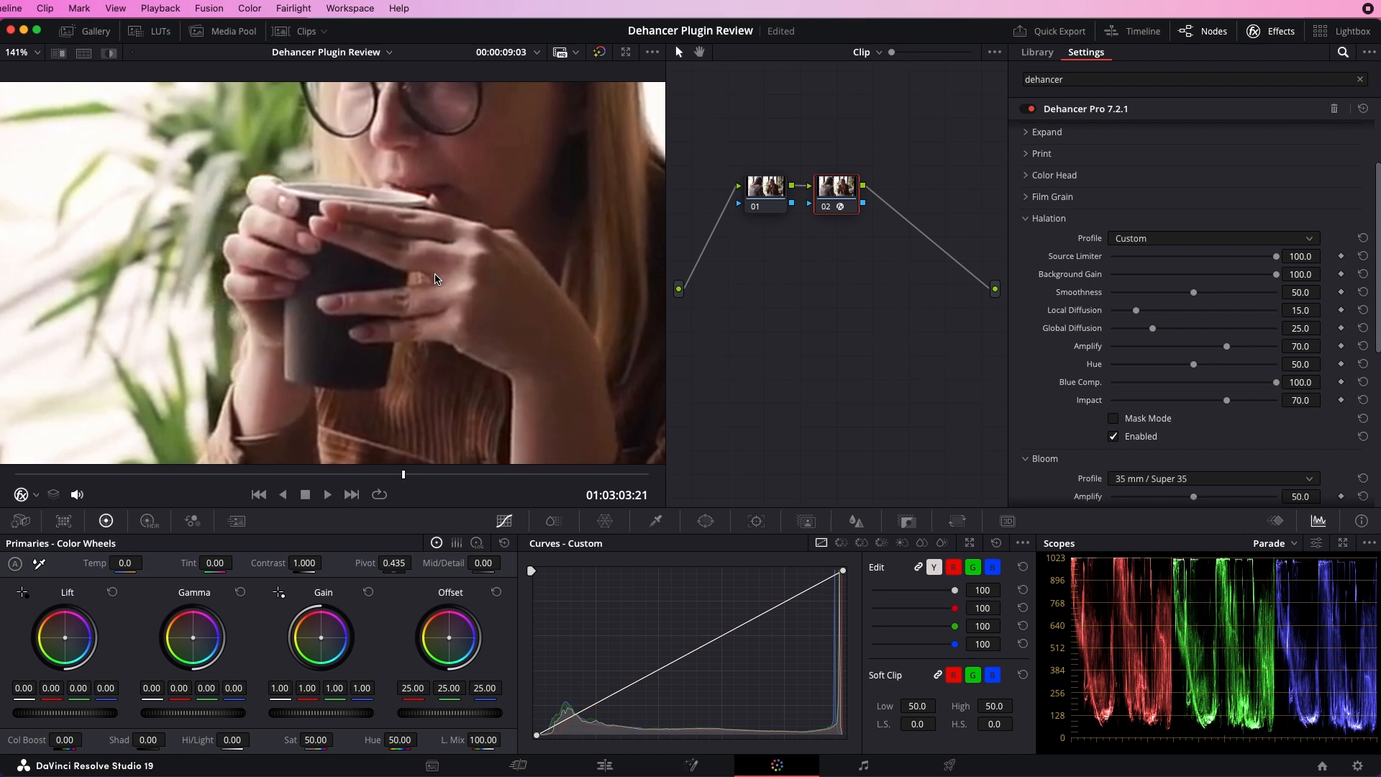
drag(1283, 263, 1150, 269)
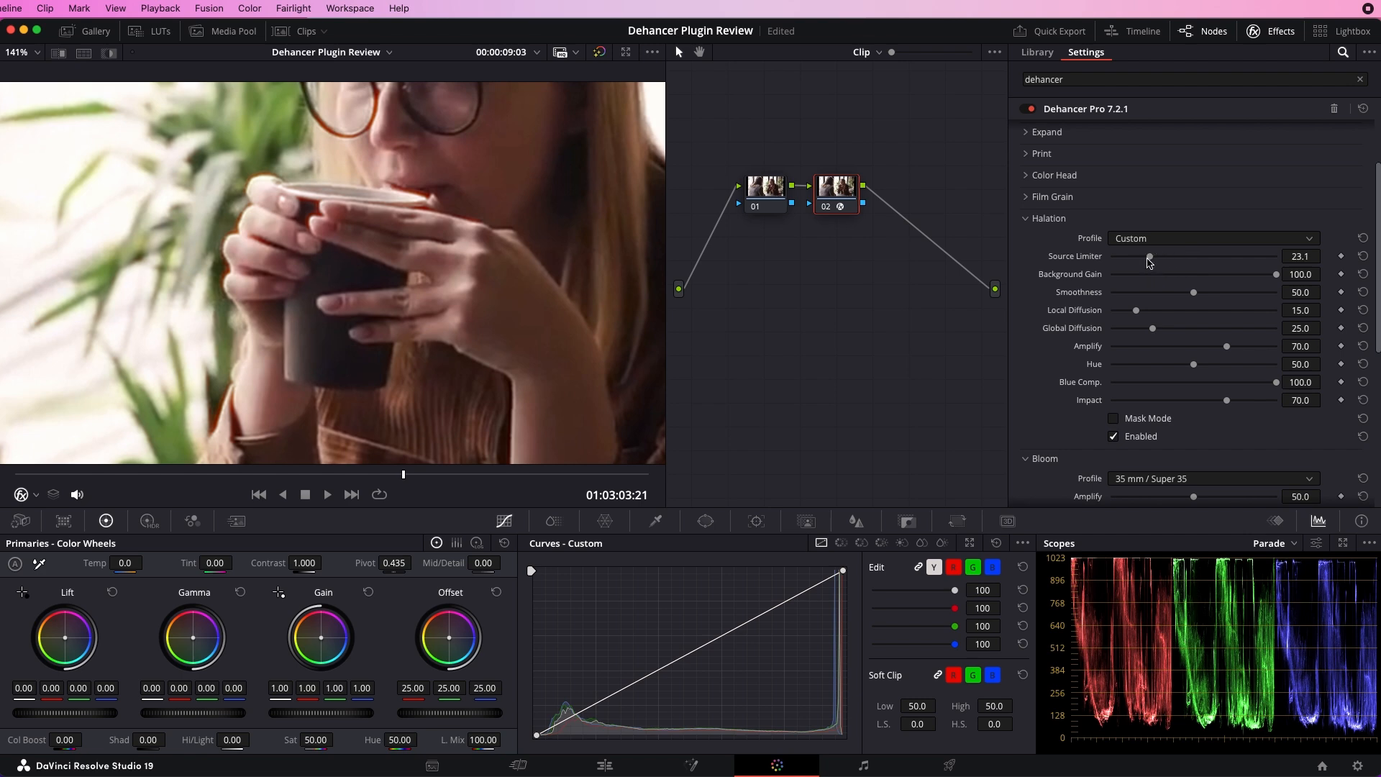
drag(1150, 257, 1082, 275)
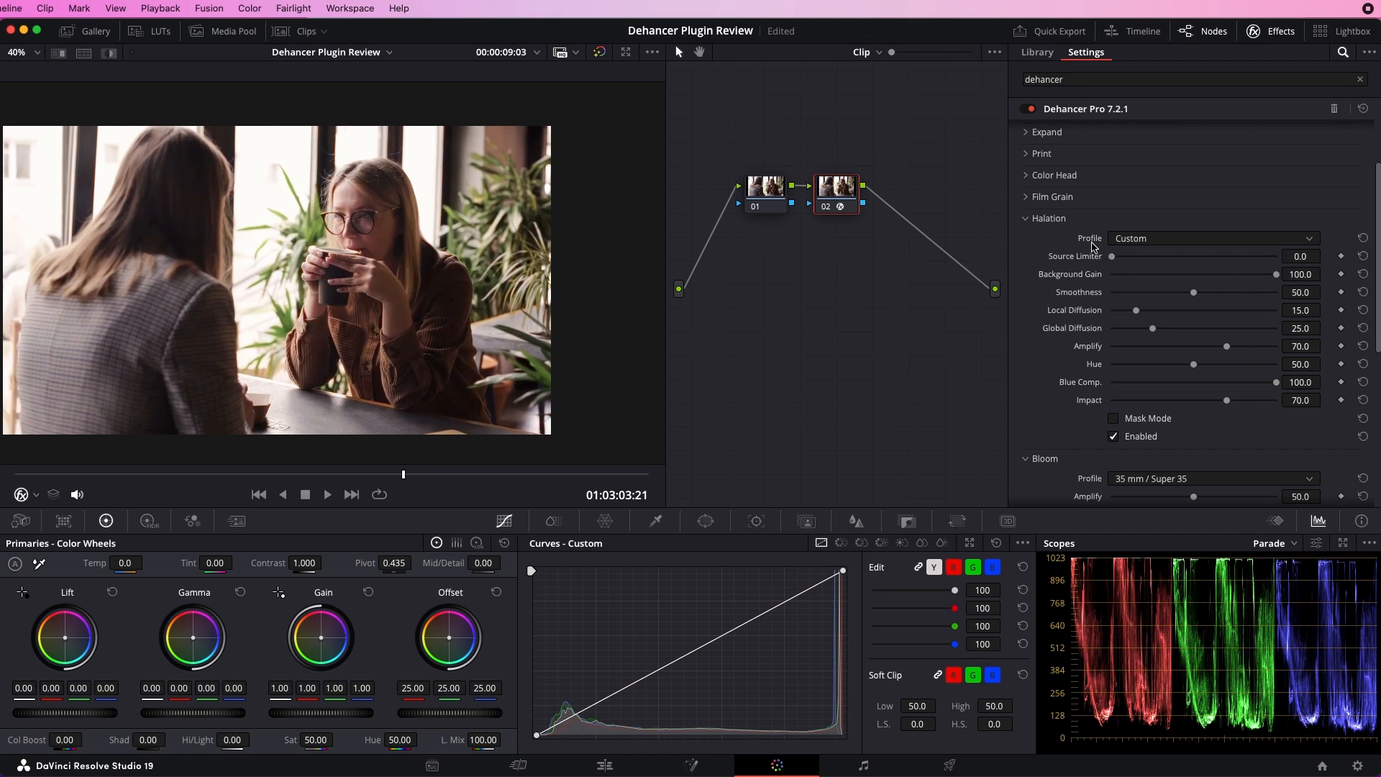
drag(1114, 258, 1157, 263)
Test Background Gain at about 3, 42 and 16, and reset it and Source Limiter to their defaults
drag(1275, 278, 1117, 310)
scroll(387, 340, up, 2)
scroll(386, 340, up, 5)
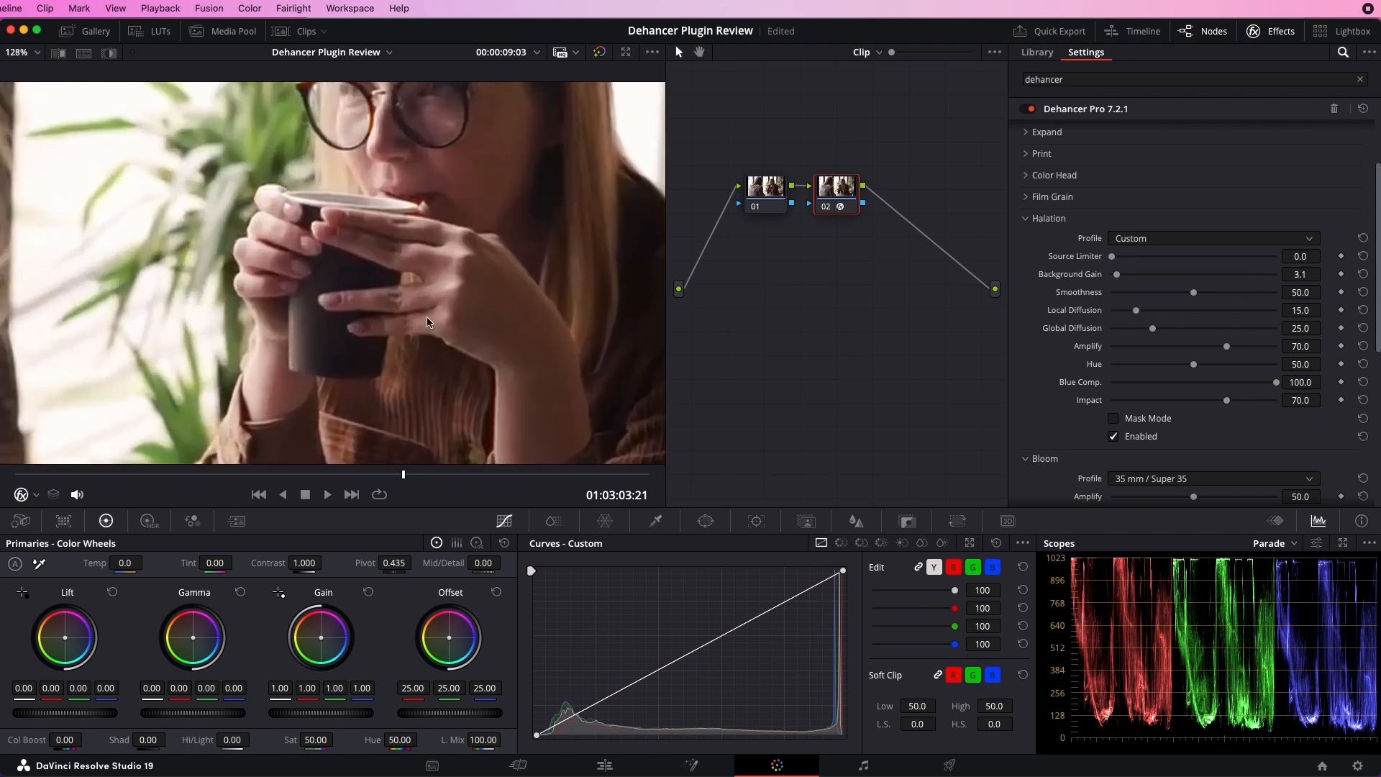
drag(1118, 274, 1181, 278)
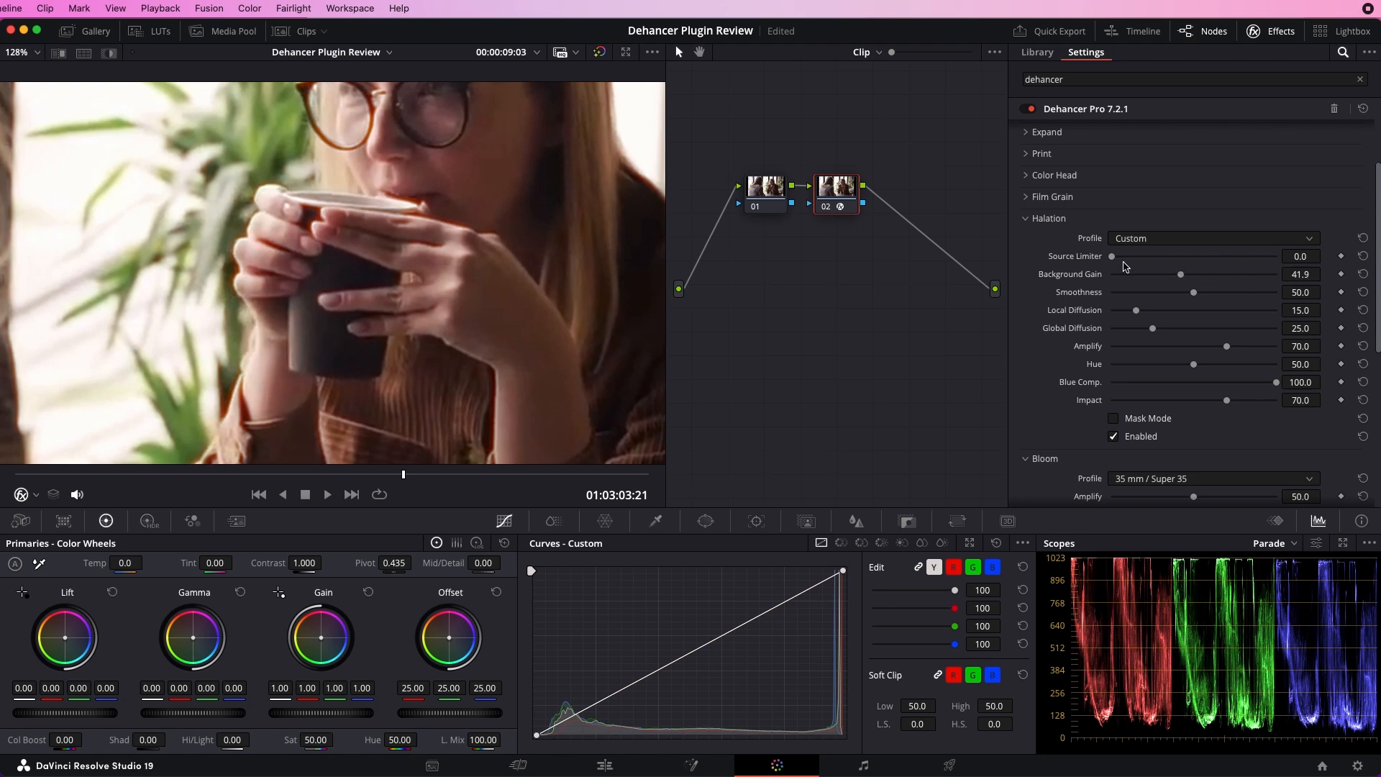
scroll(471, 289, down, 4)
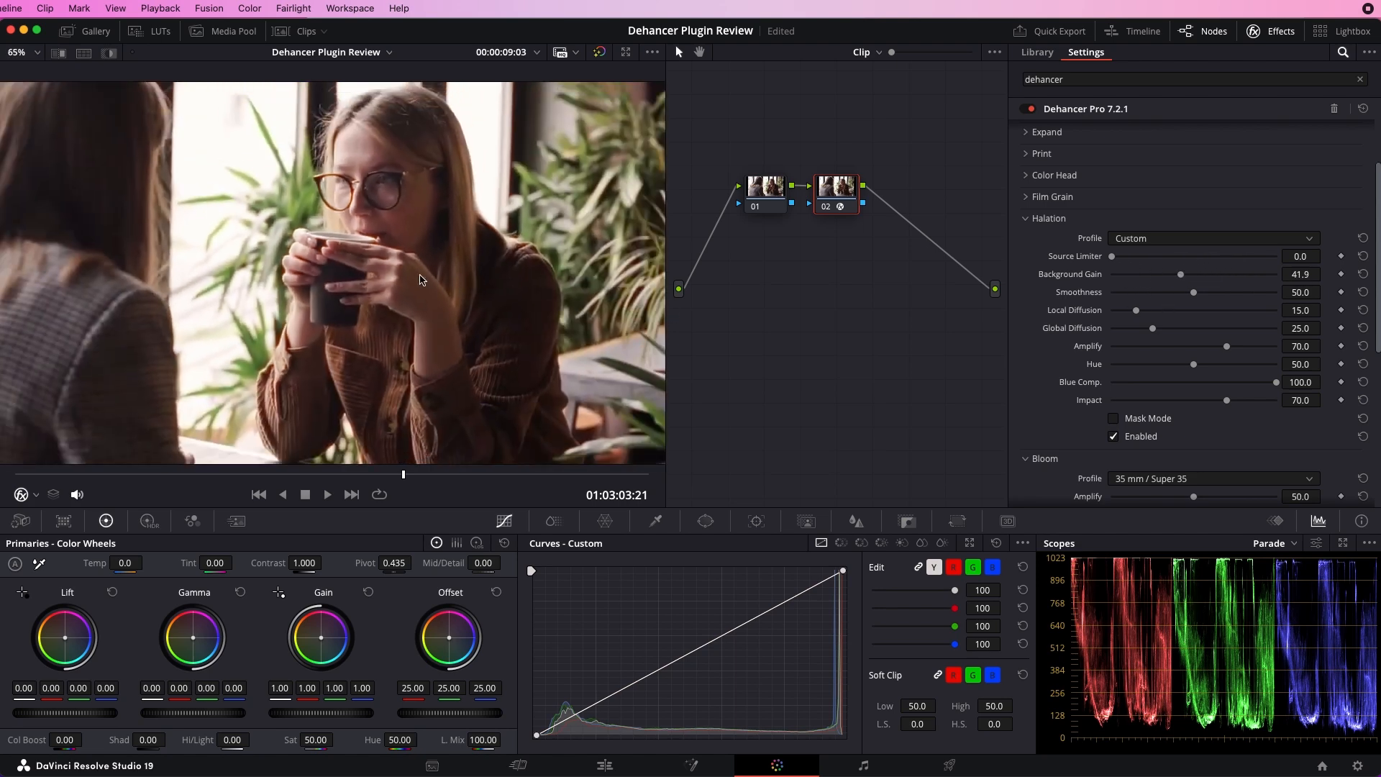
scroll(430, 281, down, 1)
drag(1180, 287, 1140, 287)
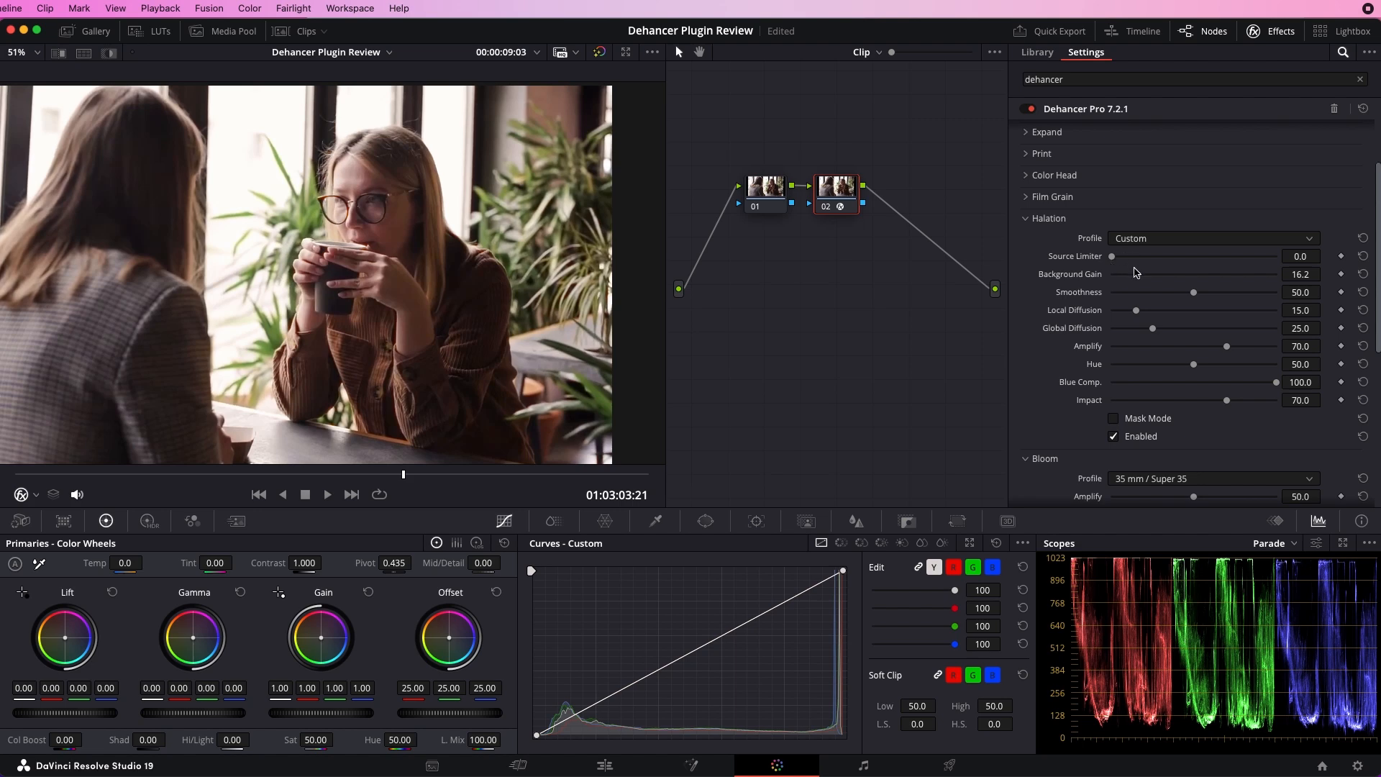
drag(1140, 276, 1196, 289)
click(1362, 256)
click(1362, 274)
Raise the Halation Smoothness to about 95 and 100, checking the glow around the woman's glasses and mug
drag(1195, 293, 1267, 293)
scroll(440, 275, up, 5)
drag(402, 198, 412, 229)
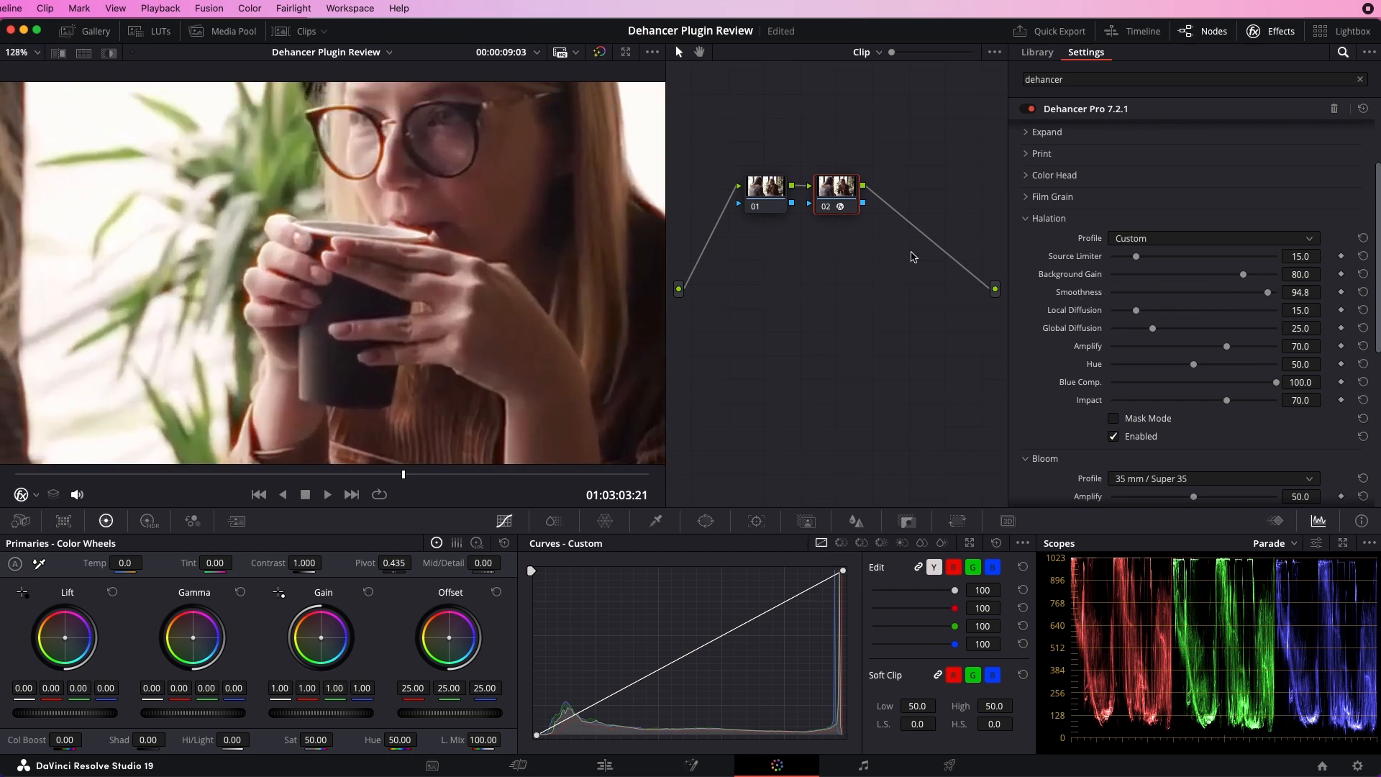
drag(1263, 296, 1284, 333)
scroll(392, 230, down, 3)
scroll(391, 240, down, 3)
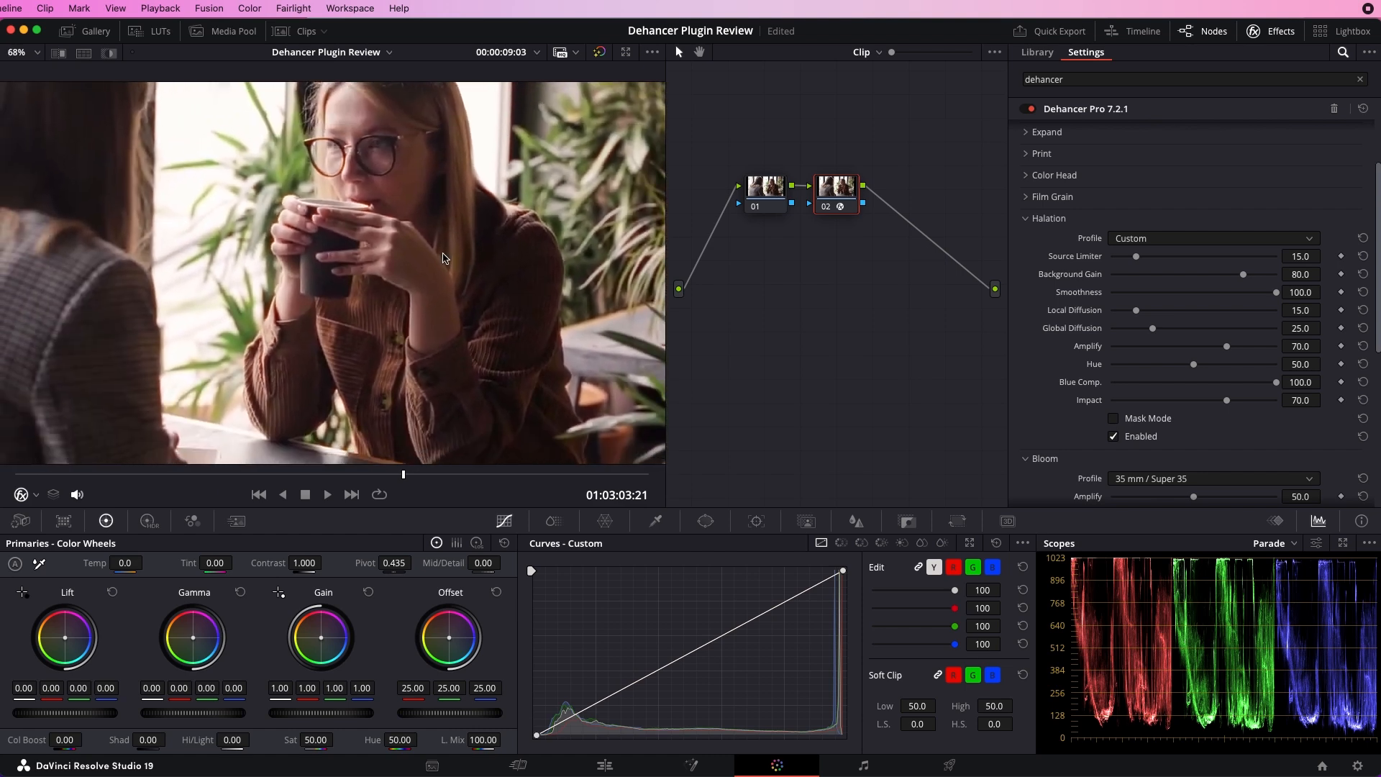
Compare Smoothness at 86.5, 0 and 99.6 on a close-up of the mug's rim
drag(1191, 302, 1253, 310)
scroll(545, 296, up, 5)
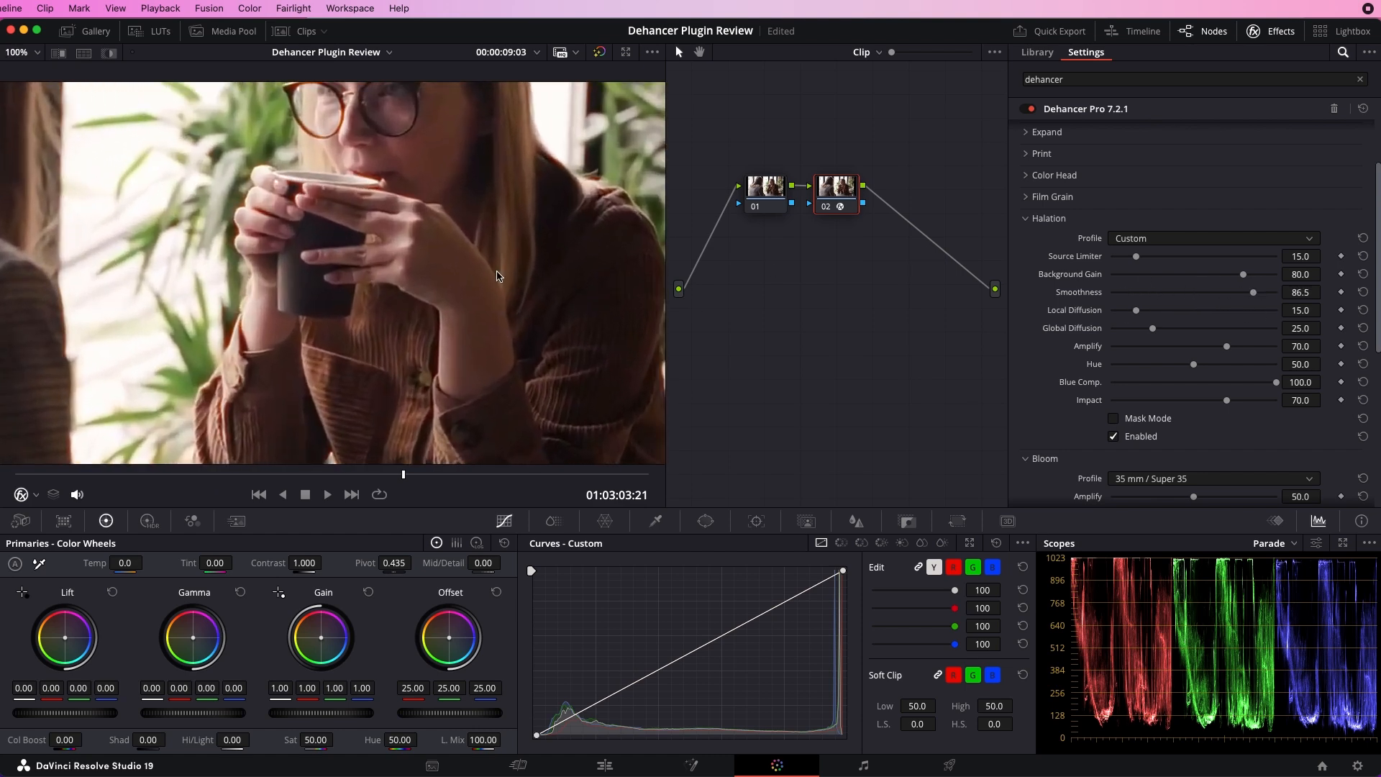
scroll(506, 348, up, 8)
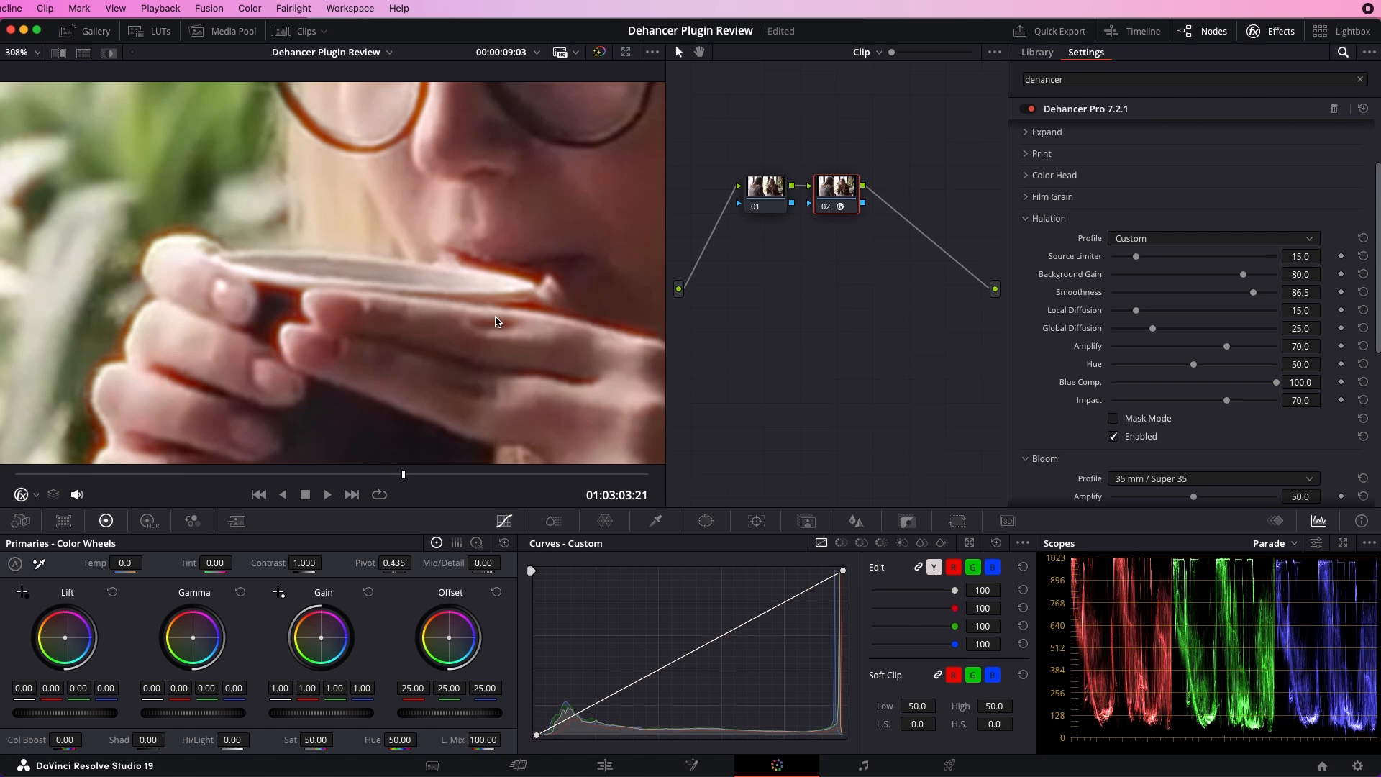
drag(1254, 292, 1042, 318)
drag(490, 270, 401, 270)
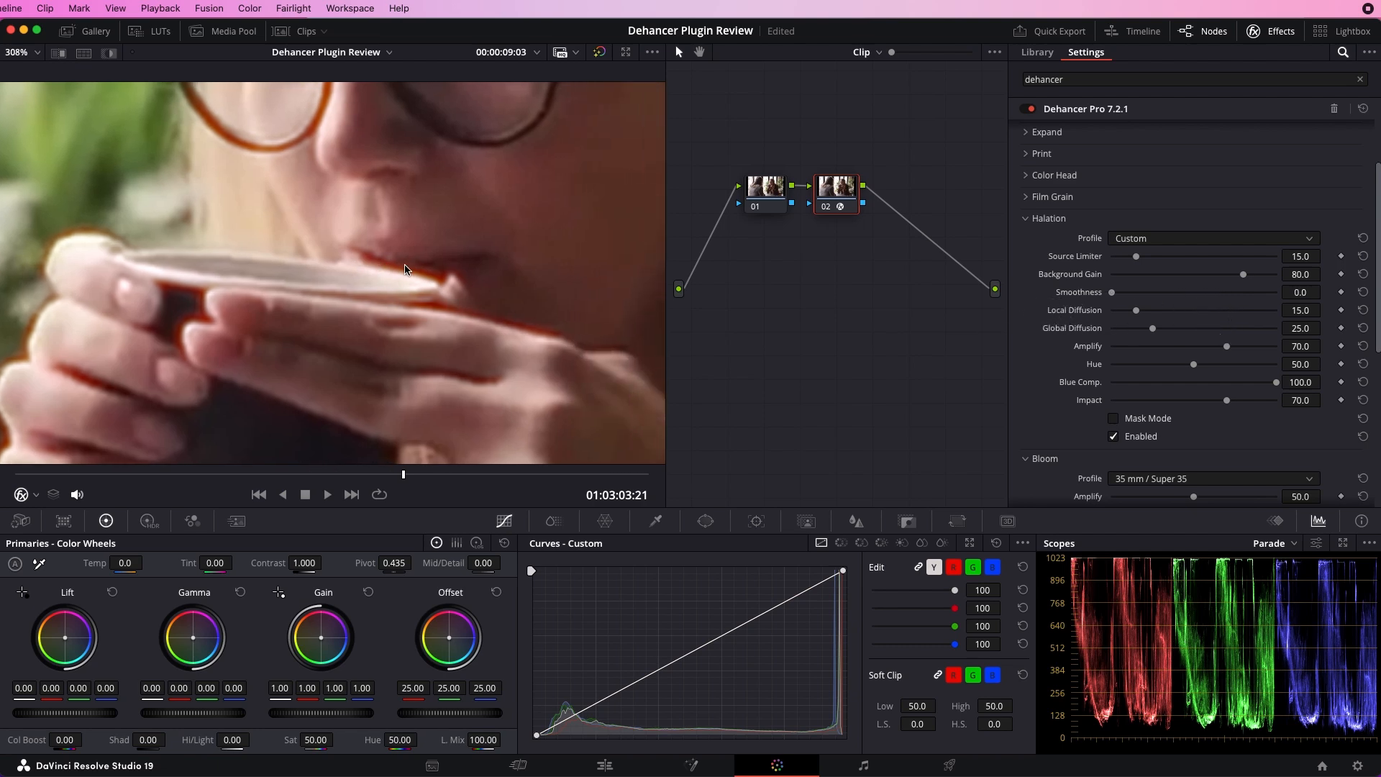
drag(1114, 298, 1351, 335)
drag(1276, 300, 1276, 301)
Fit the whole frame in the viewer and raise the Halation Global Diffusion to about 72
scroll(438, 339, down, 6)
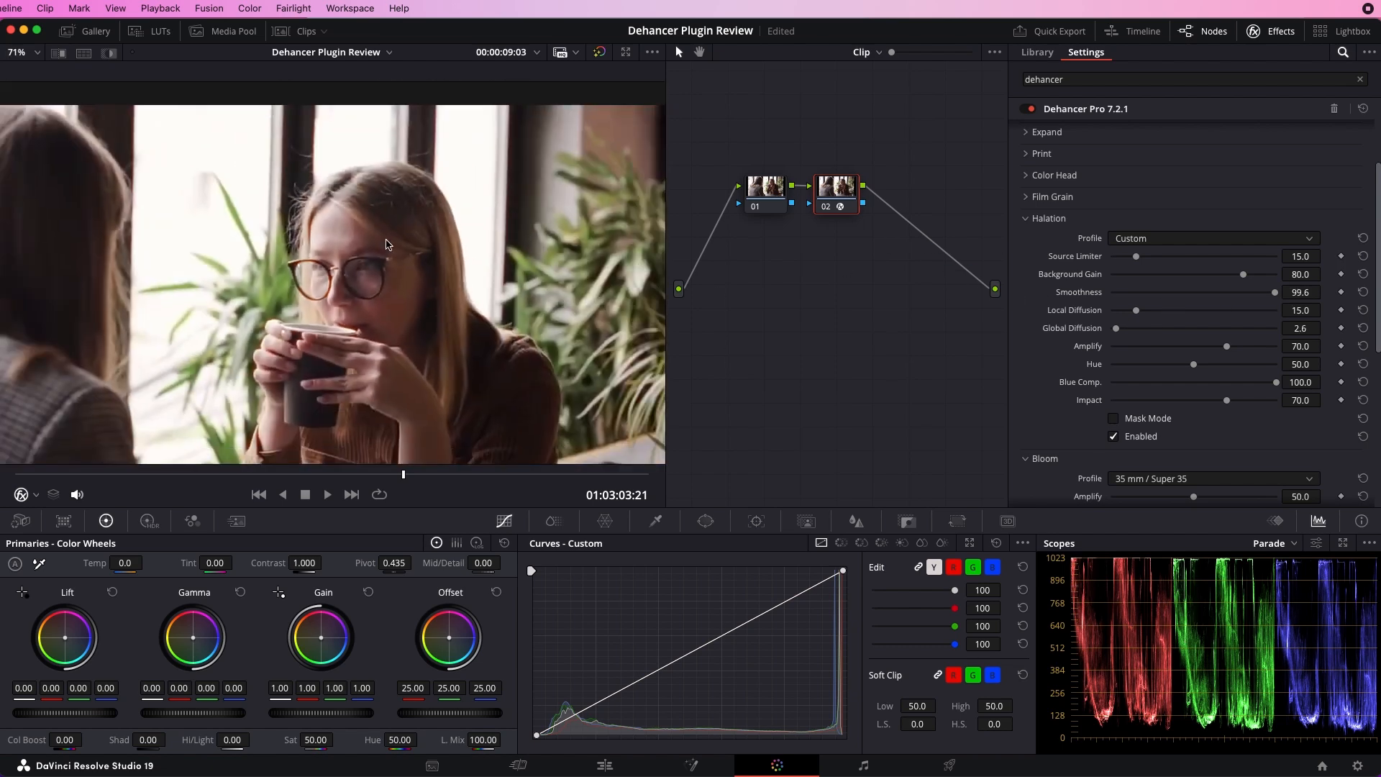
scroll(403, 274, down, 3)
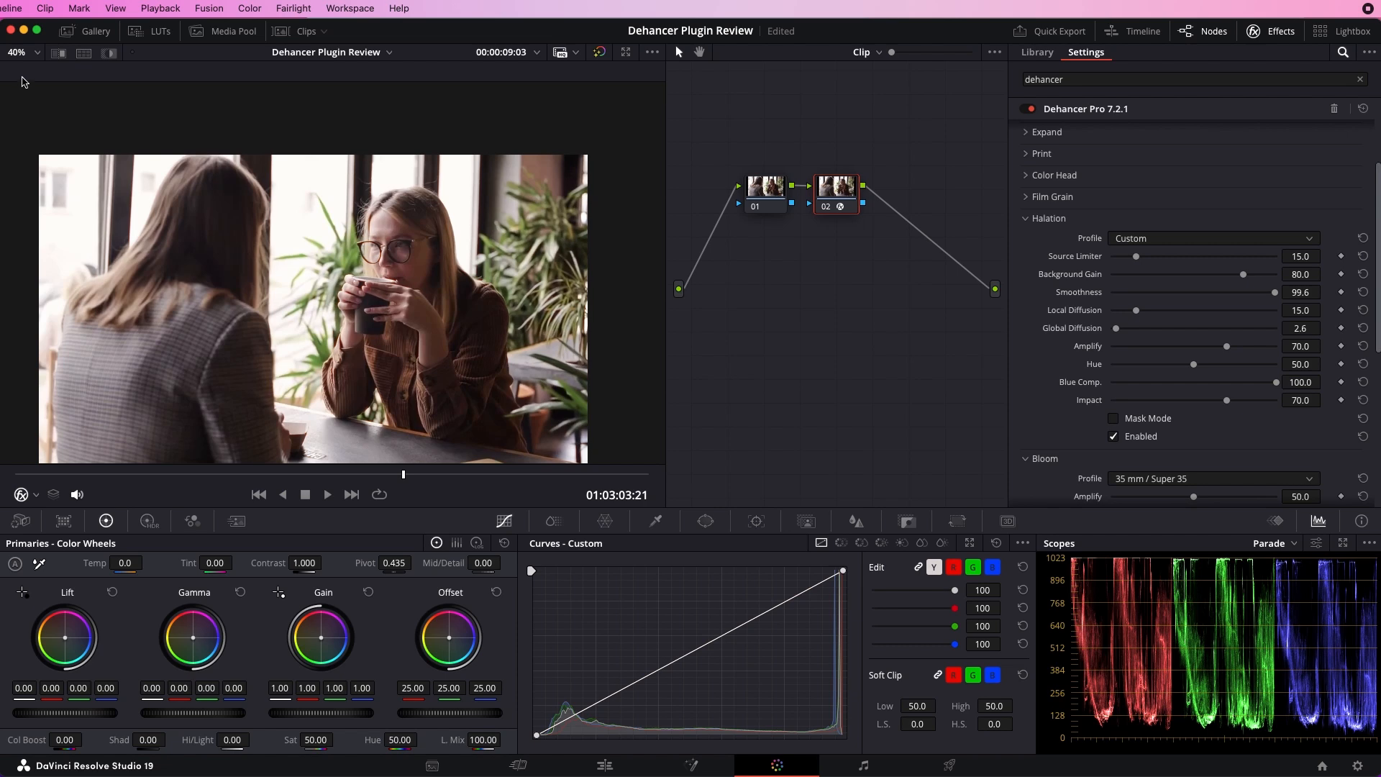
click(33, 51)
click(32, 73)
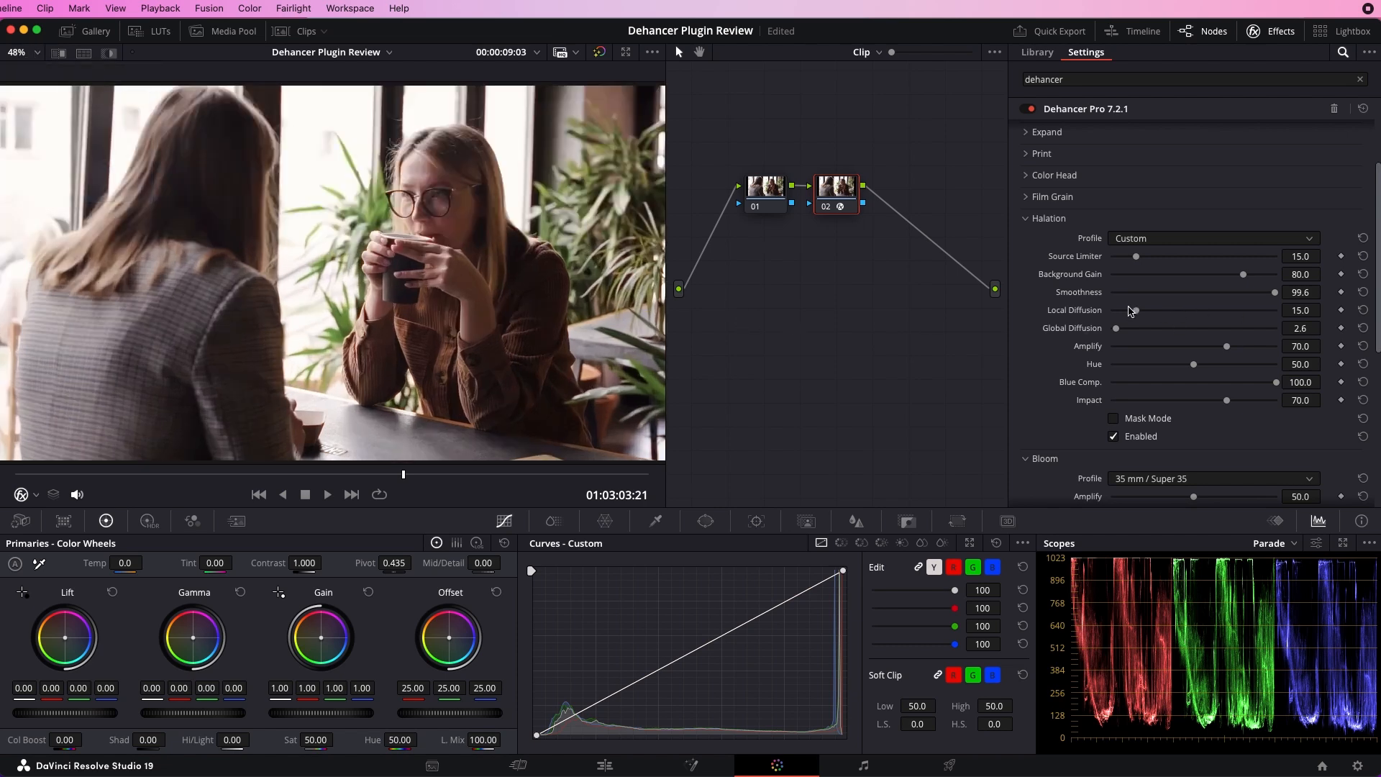
drag(1117, 328, 1227, 344)
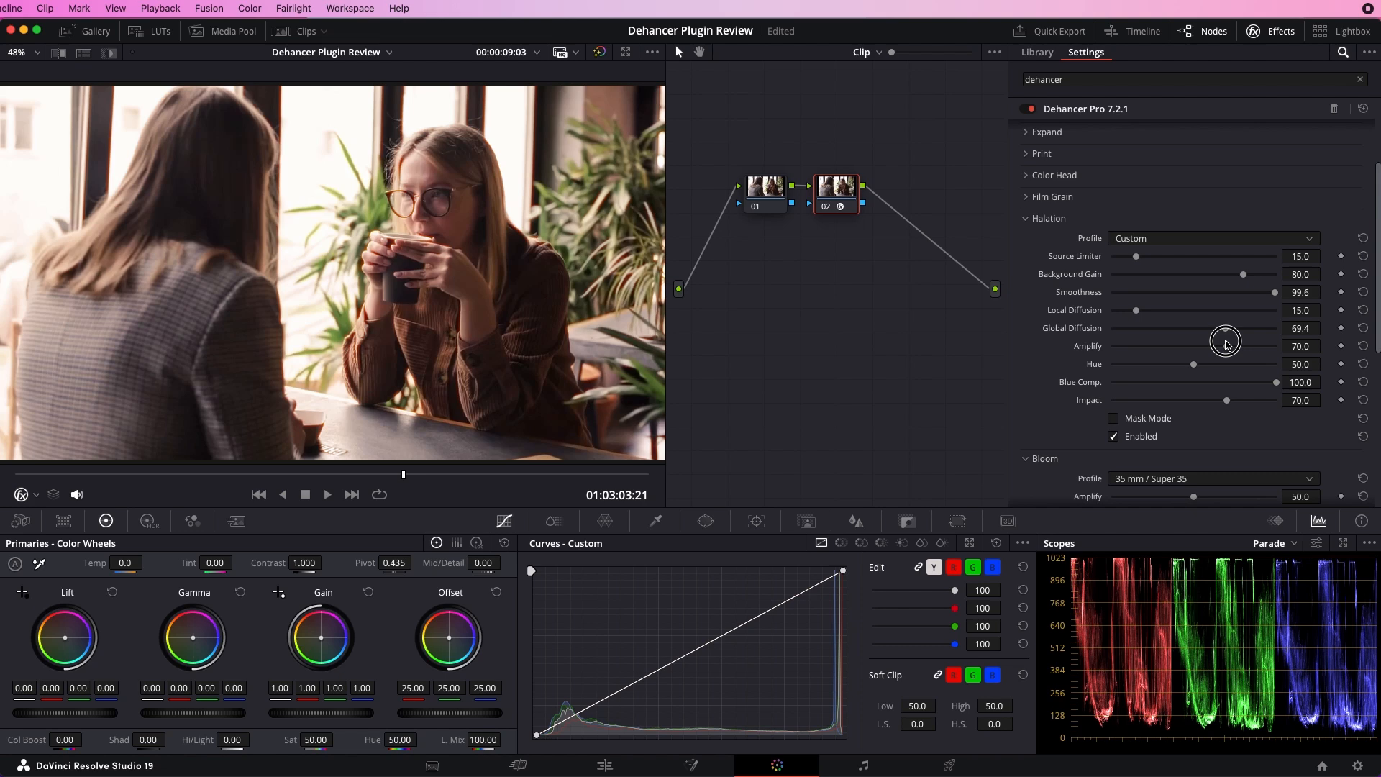
drag(1226, 344, 1198, 355)
mouse_move(1209, 333)
mouse_down()
mouse_move(1146, 331)
mouse_move(1231, 336)
mouse_up()
Inspect the glow around the woman's face and mug, and raise Global Diffusion to 100
scroll(484, 236, up, 2)
scroll(483, 236, up, 3)
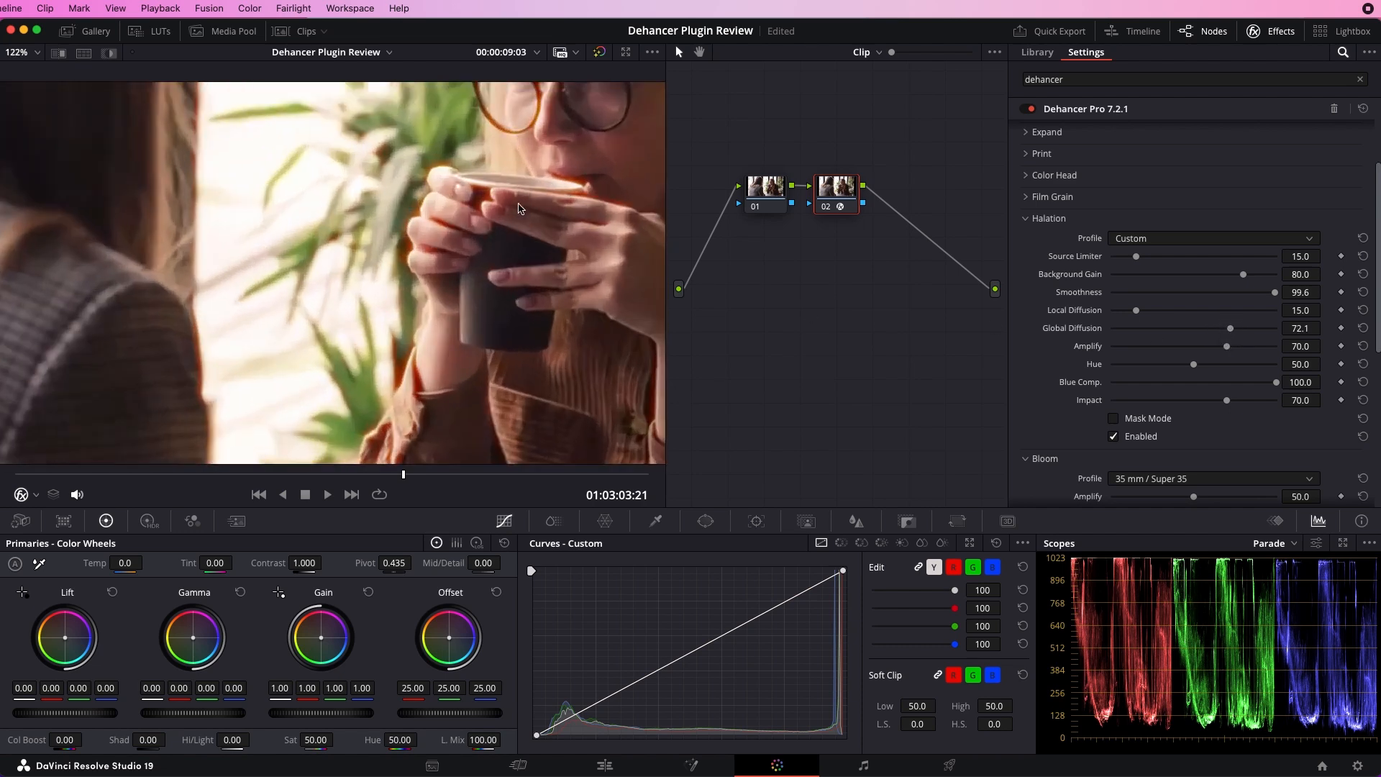
scroll(422, 309, up, 1)
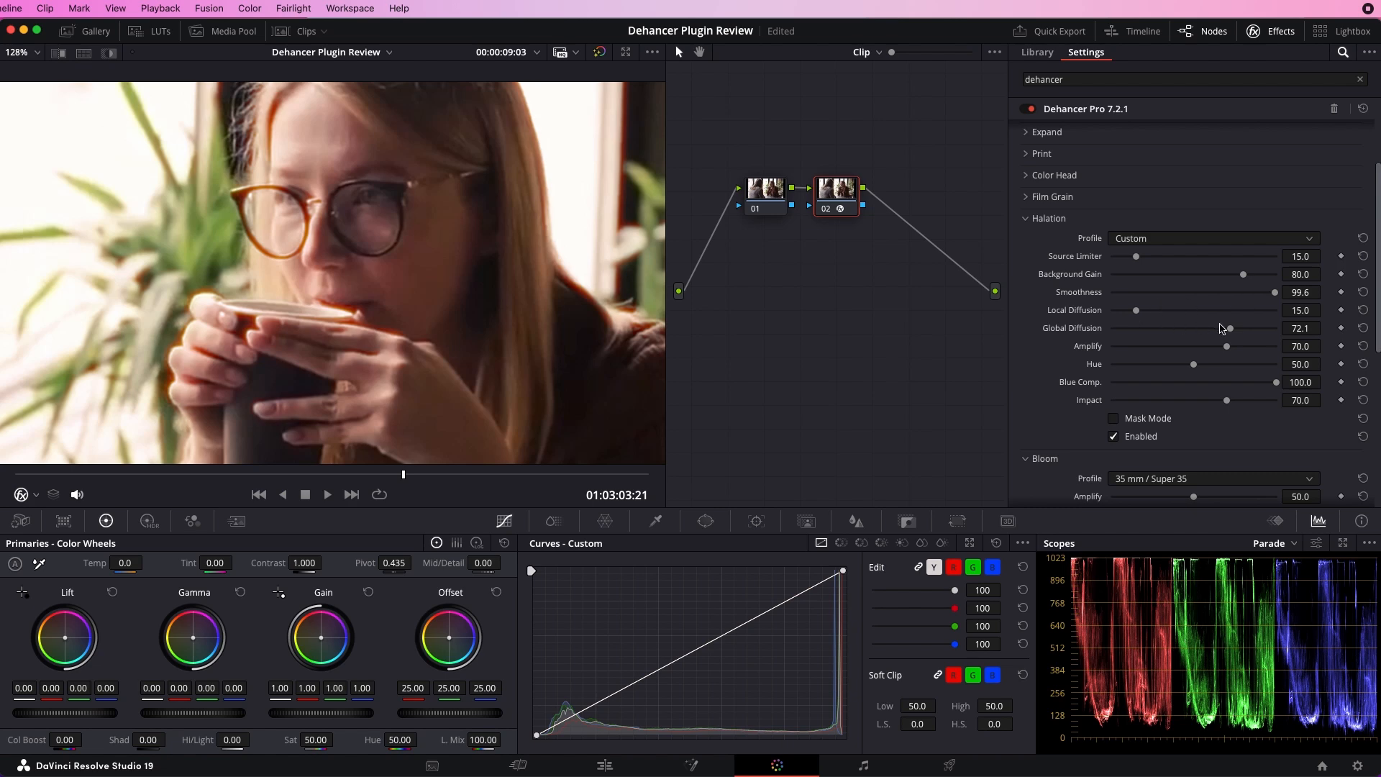
drag(1231, 332, 1331, 349)
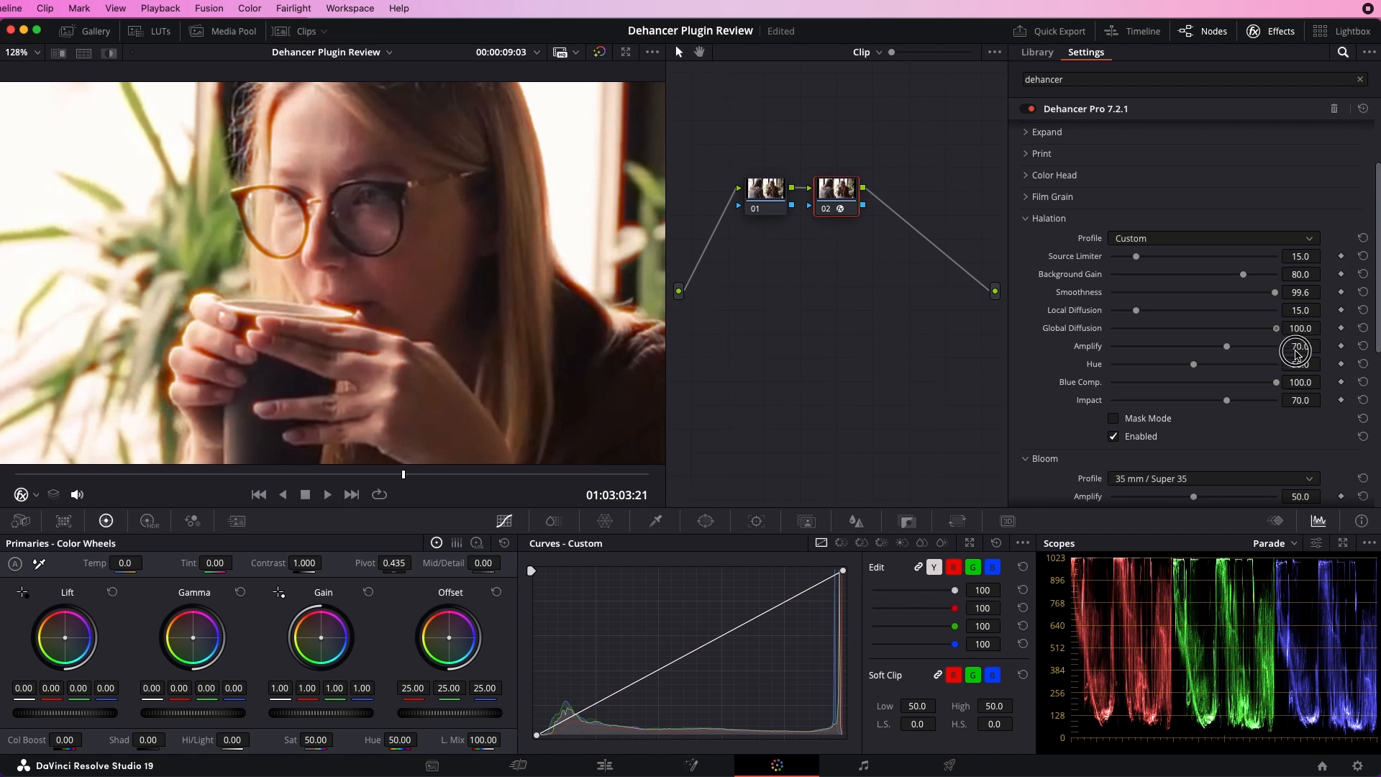
drag(1215, 357, 1286, 365)
Set Global Diffusion to 56.8 and test Local Diffusion at 23.6, 8.7, 100 and 55.5
drag(1271, 331, 1150, 312)
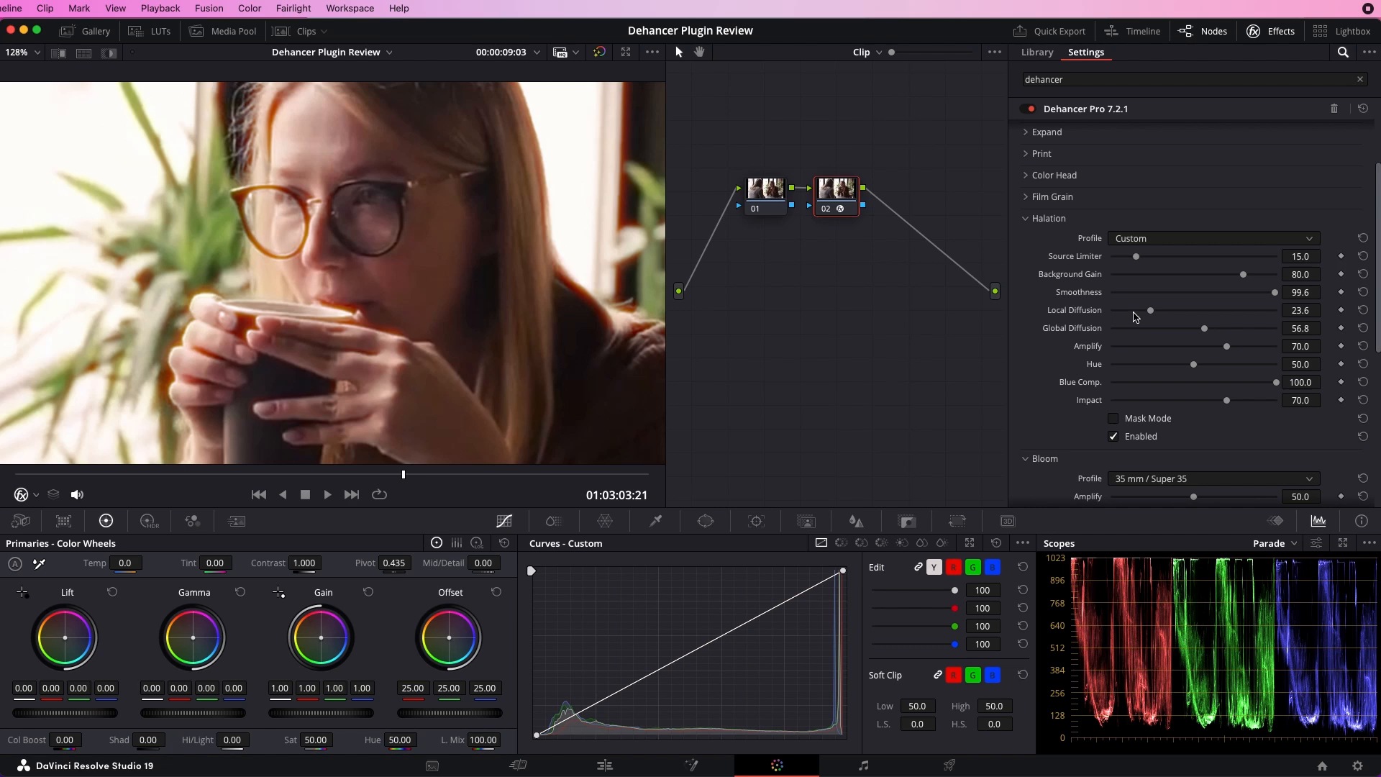
drag(1153, 314, 1124, 311)
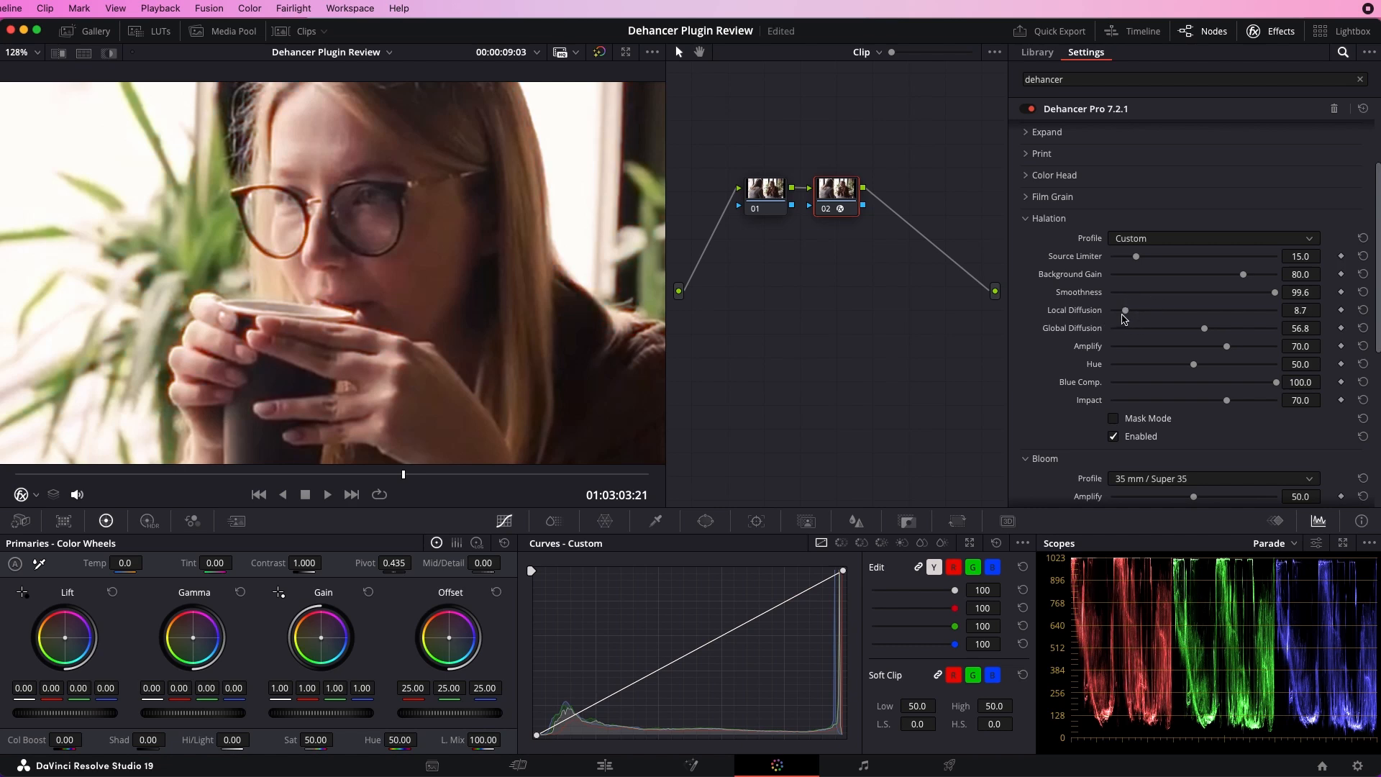
scroll(496, 291, down, 5)
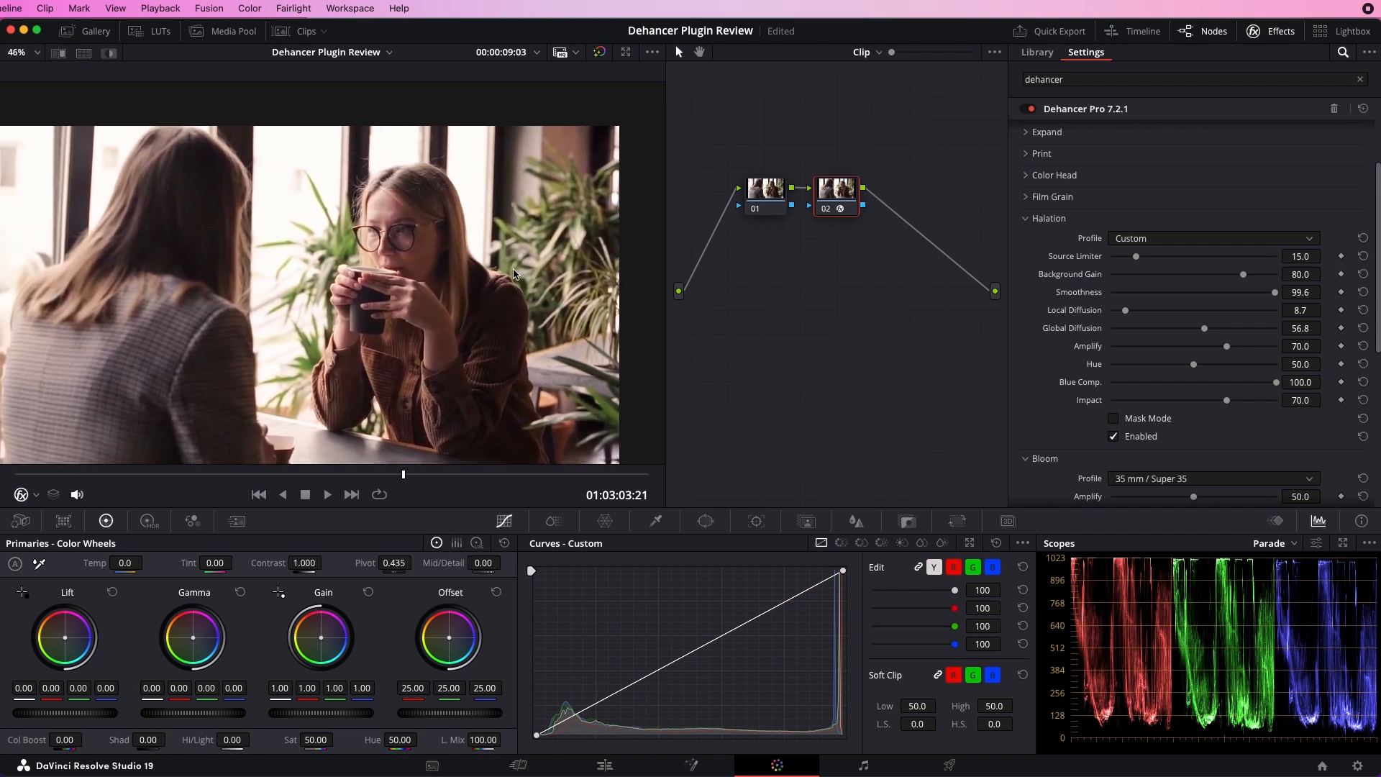
drag(1128, 311, 1365, 367)
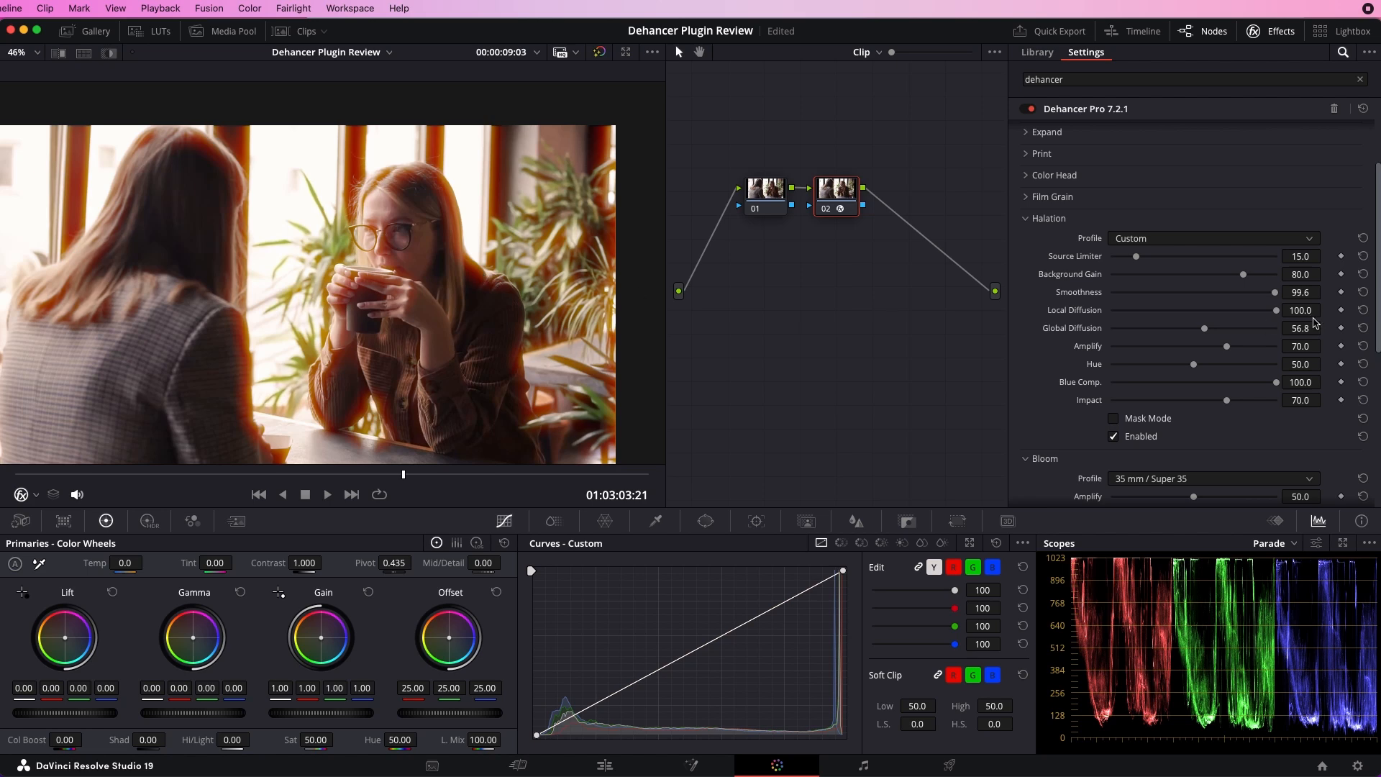
click(1202, 310)
Try different Amplify strengths, including 58.1, and reset the changed Halation sliders to their defaults
drag(1145, 349, 1209, 359)
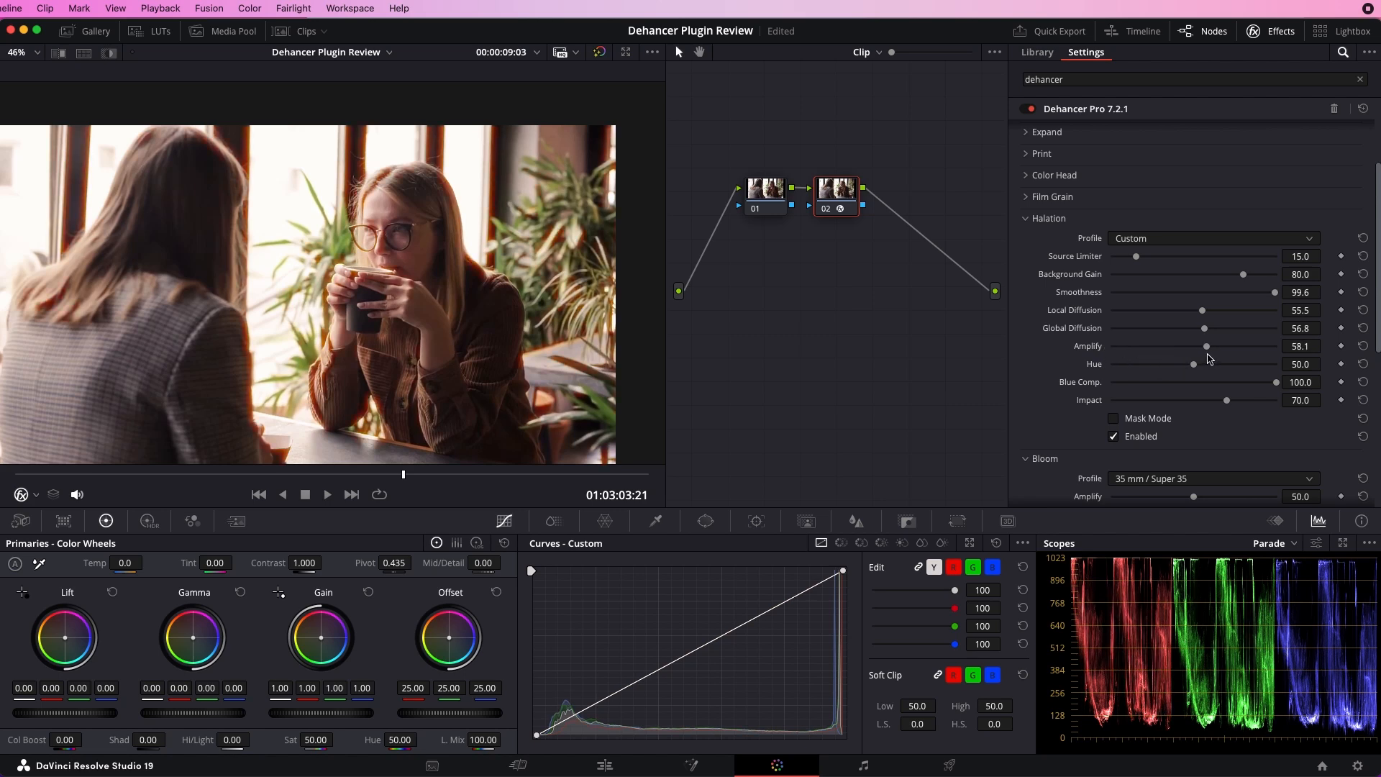
mouse_move(1209, 349)
mouse_down()
mouse_move(1128, 350)
mouse_move(1316, 354)
mouse_move(1089, 365)
mouse_move(1300, 372)
mouse_move(1141, 379)
mouse_move(1344, 380)
mouse_move(1087, 390)
mouse_move(1295, 410)
mouse_move(1068, 405)
mouse_move(1301, 395)
mouse_move(1097, 385)
mouse_move(1087, 392)
mouse_move(1320, 389)
mouse_move(1199, 372)
mouse_up()
drag(1204, 314, 1177, 372)
drag(1277, 350, 1232, 367)
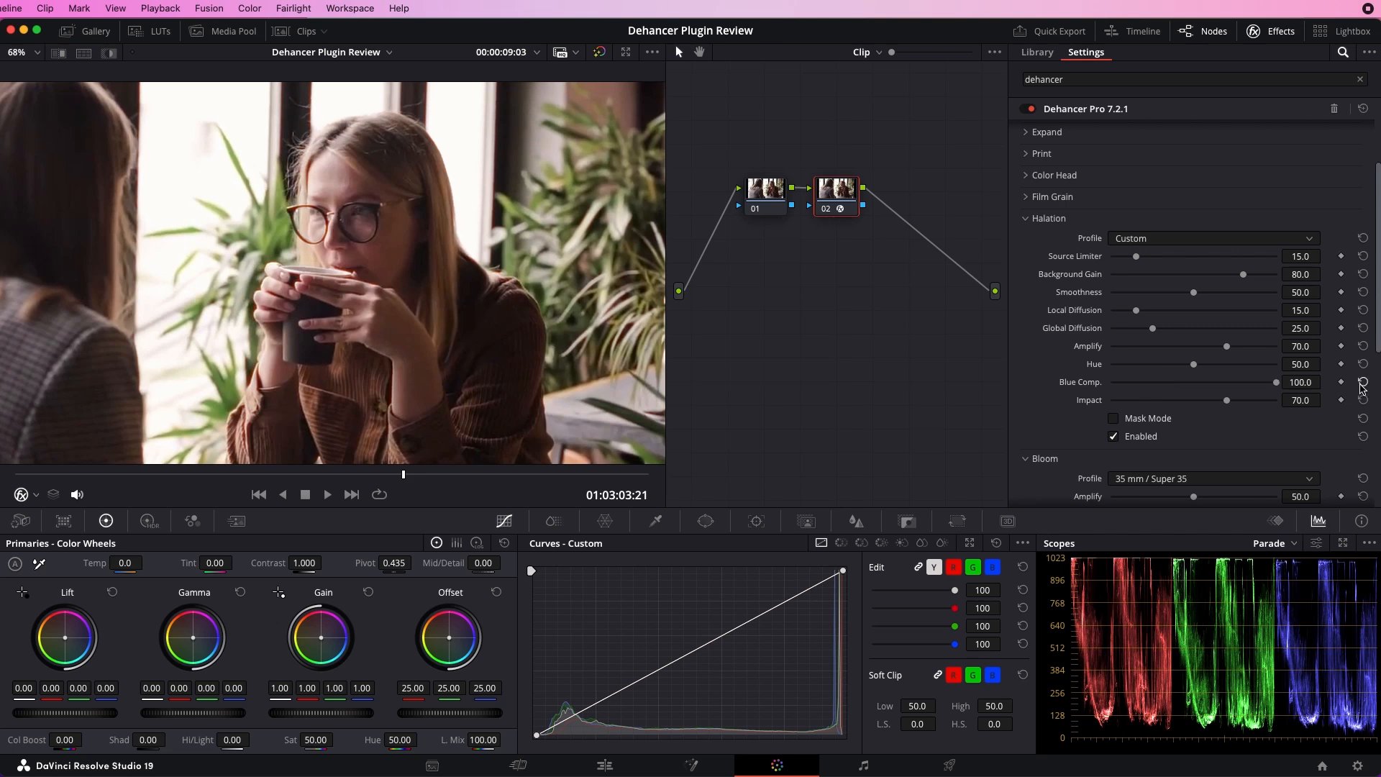
Compare Blue Comp. at about 74 and 100 on an extreme close-up of the mug's rim
scroll(334, 276, up, 10)
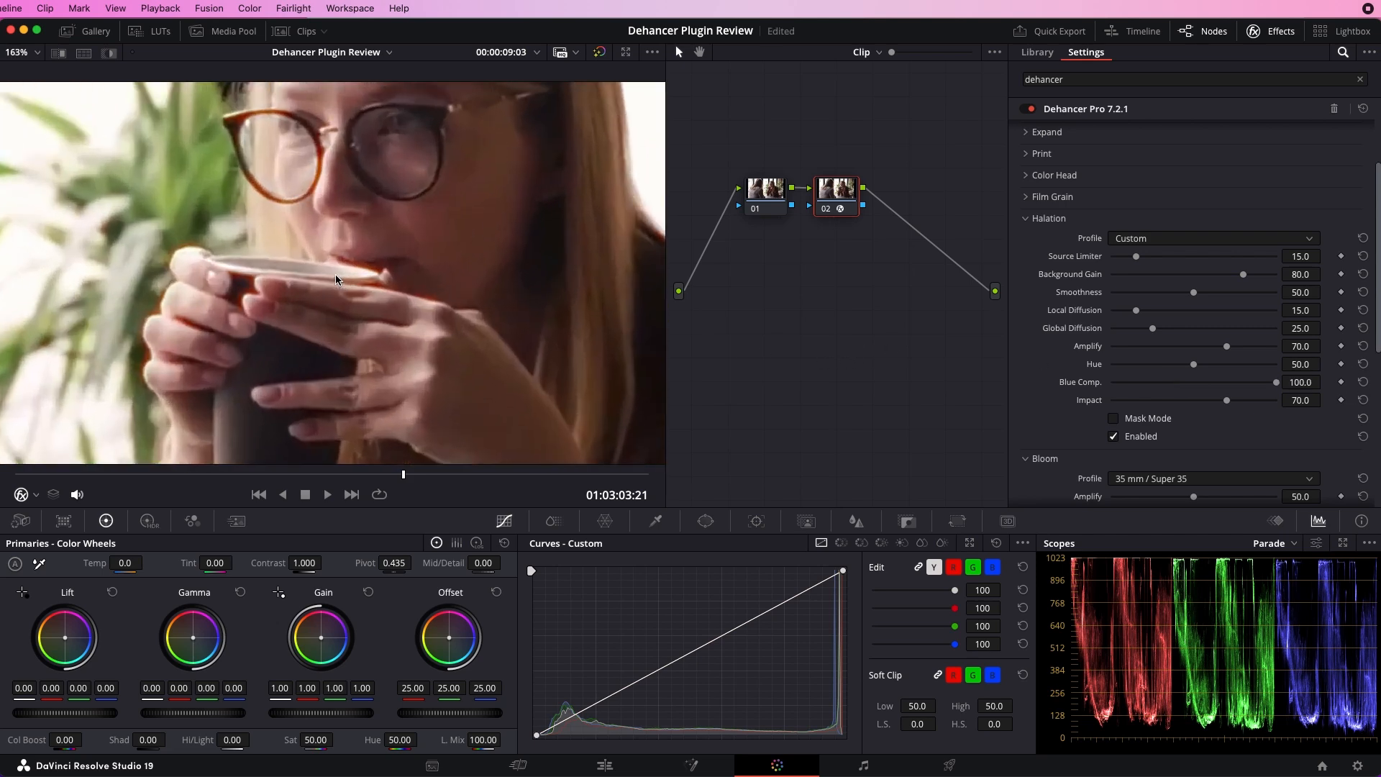
scroll(443, 266, up, 4)
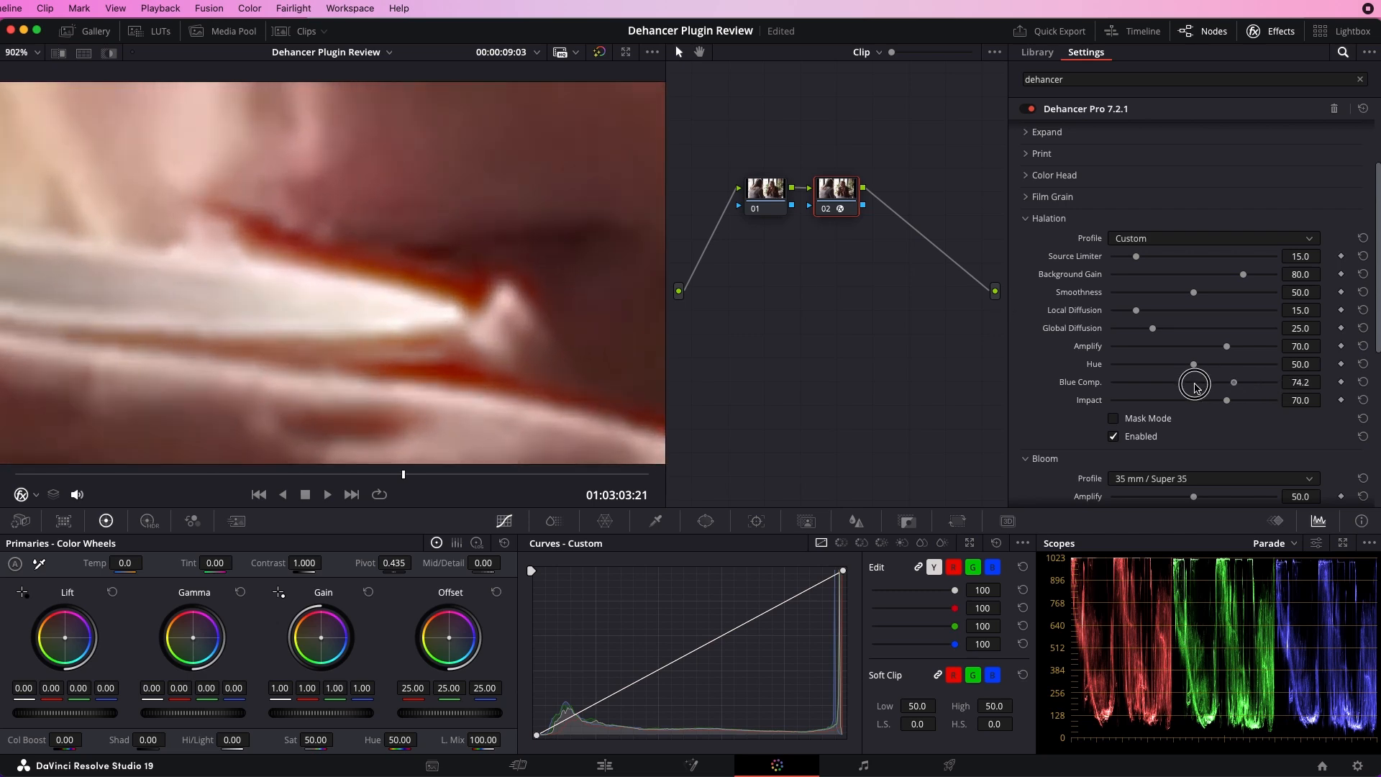
drag(1330, 407, 1367, 395)
Lower Blue Comp. to 0 and examine the color of the halation fringe along the mug's rim
scroll(395, 287, up, 2)
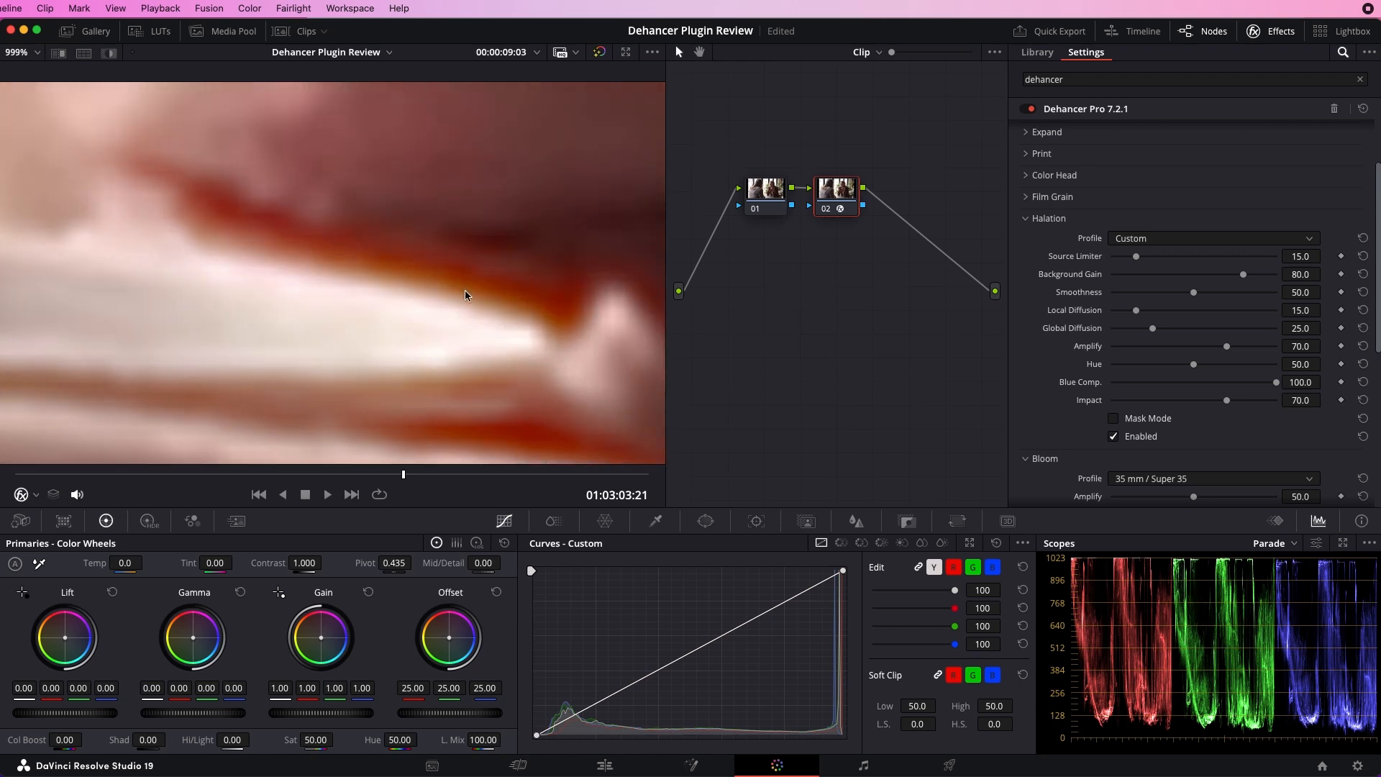
scroll(399, 291, up, 1)
drag(1276, 388, 1062, 395)
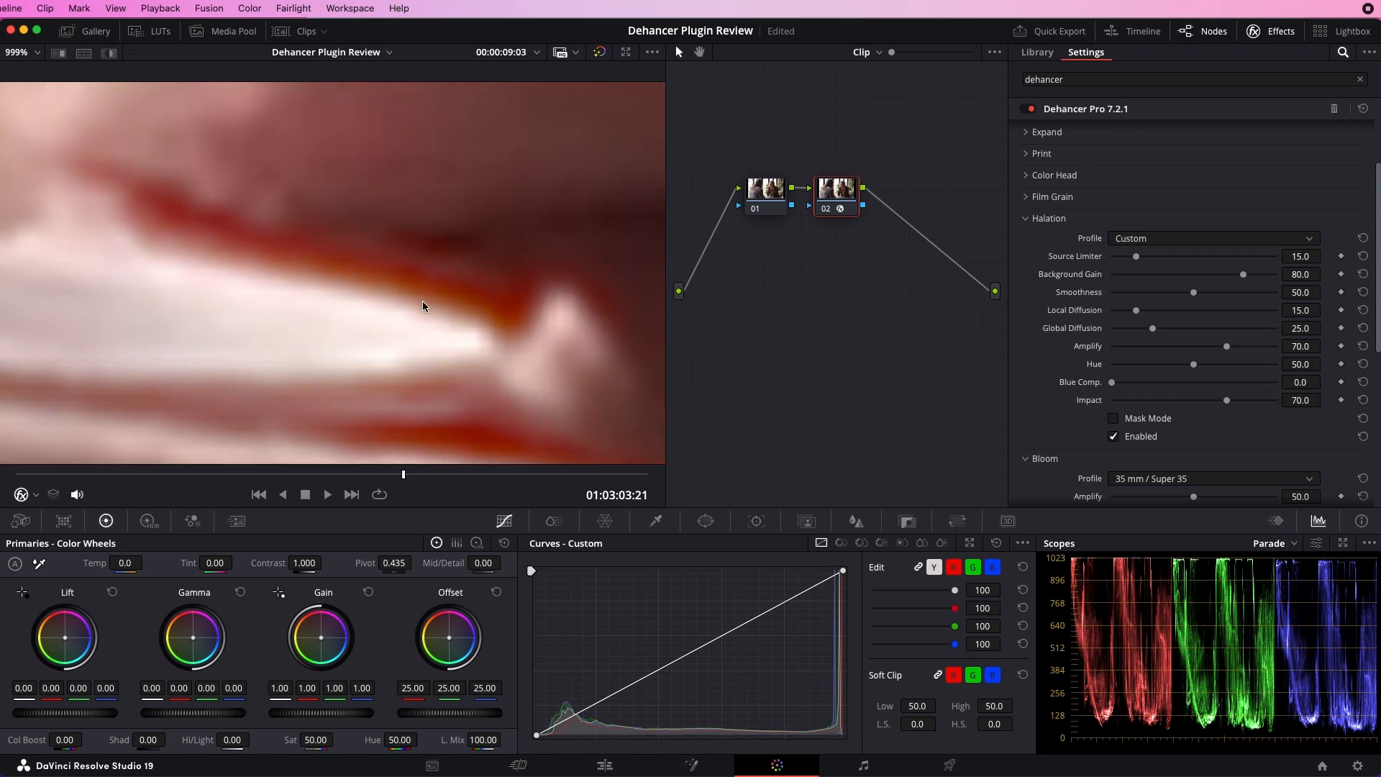
drag(1124, 382, 1219, 384)
drag(1284, 423, 934, 422)
drag(341, 411, 396, 347)
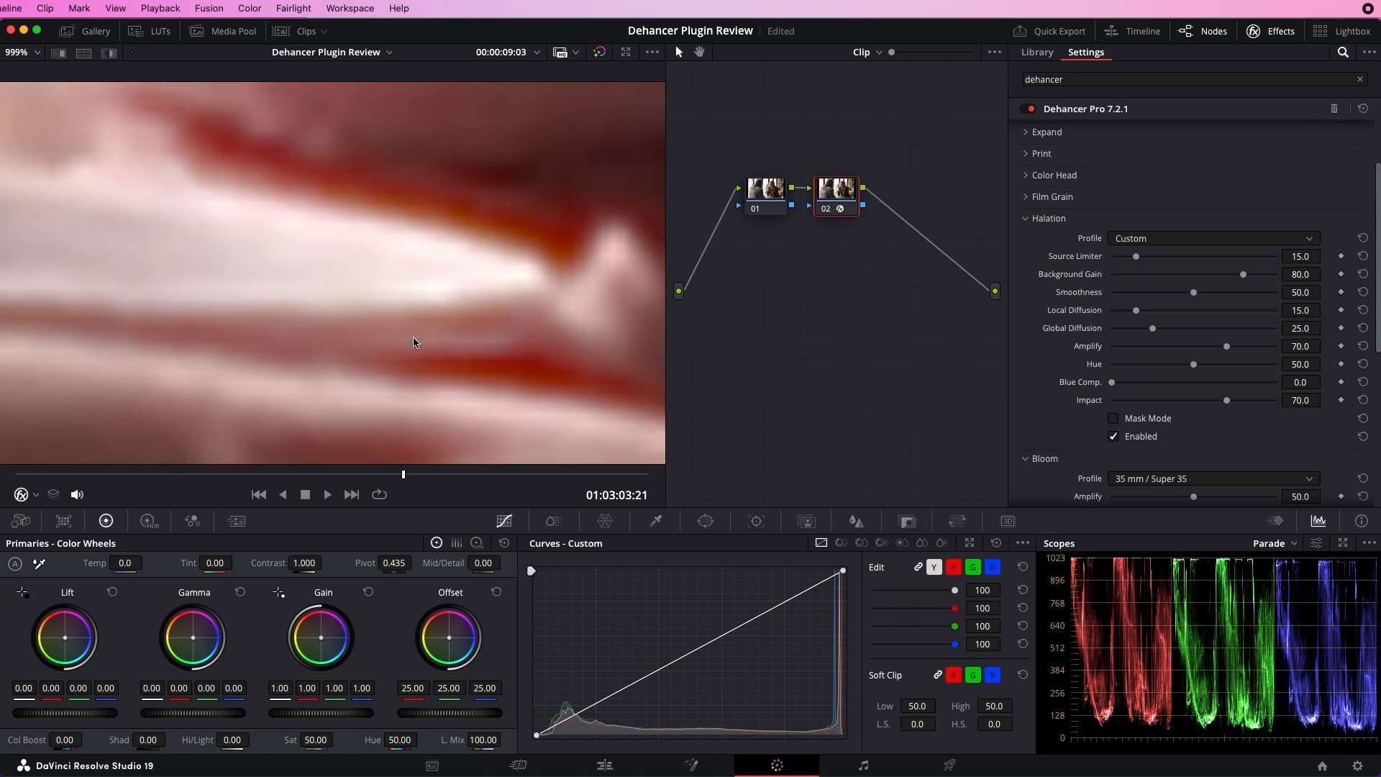
Return Blue Comp. to 100 and lower the Halation Impact to 0
drag(1112, 383, 1374, 401)
drag(1277, 385, 1024, 394)
drag(1227, 401, 1097, 406)
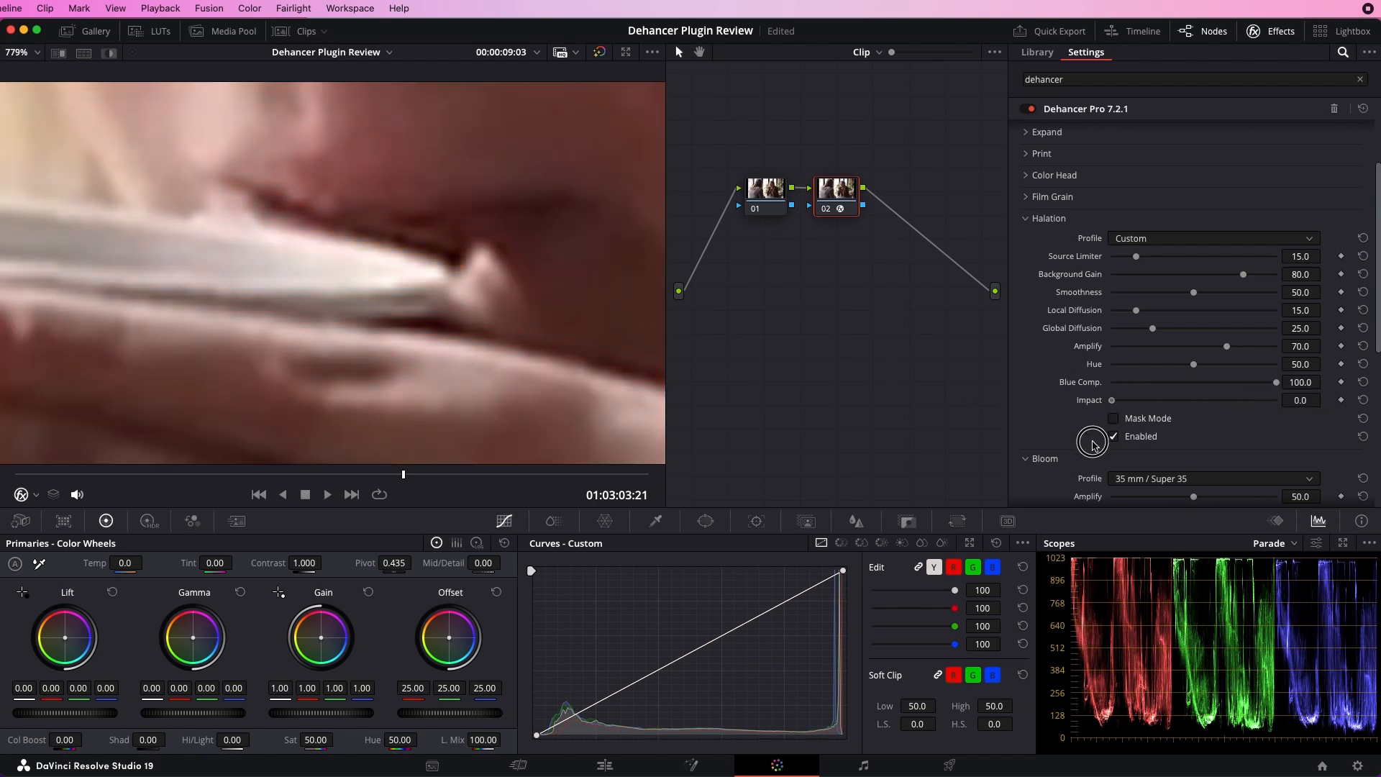
Raise the Halation Impact to 100 and examine the effect on the wider shot
scroll(537, 324, down, 10)
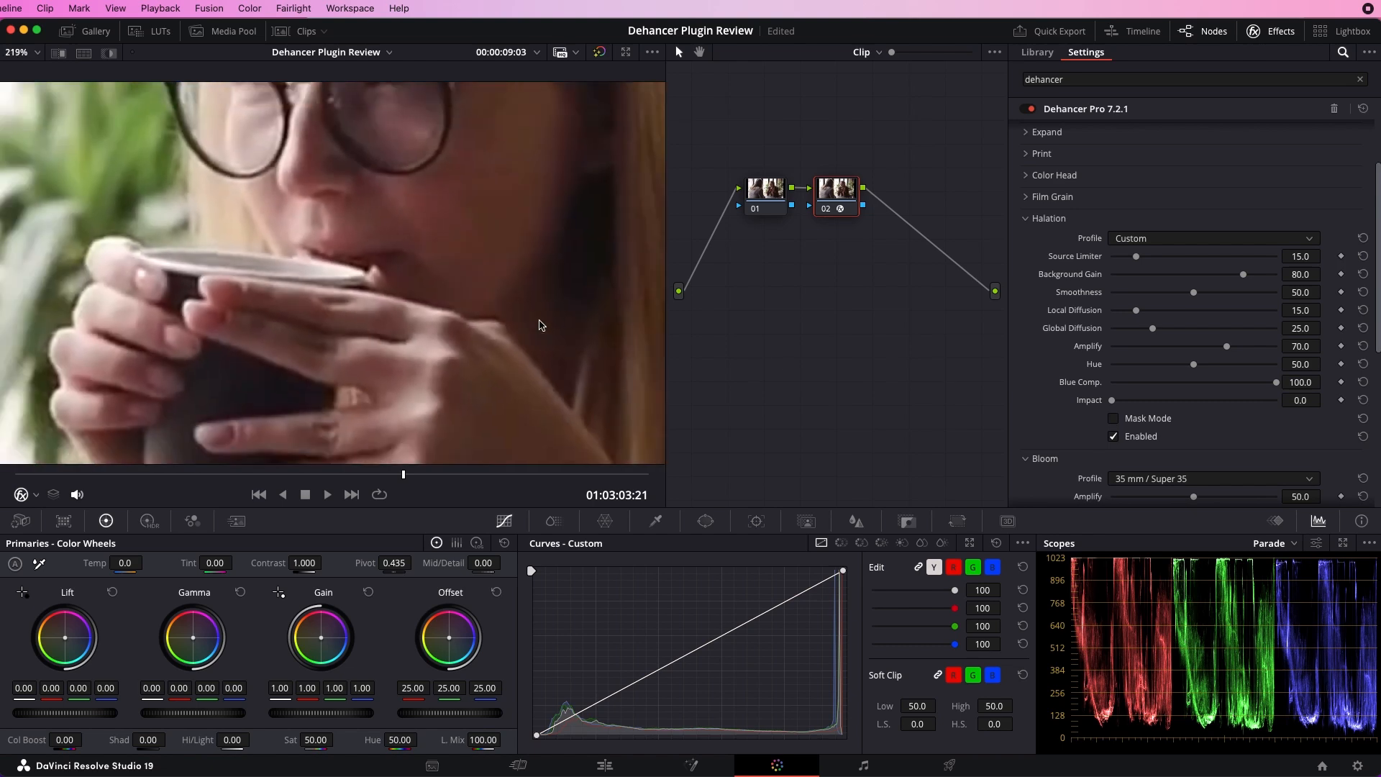
drag(1114, 405, 1327, 416)
scroll(467, 360, down, 5)
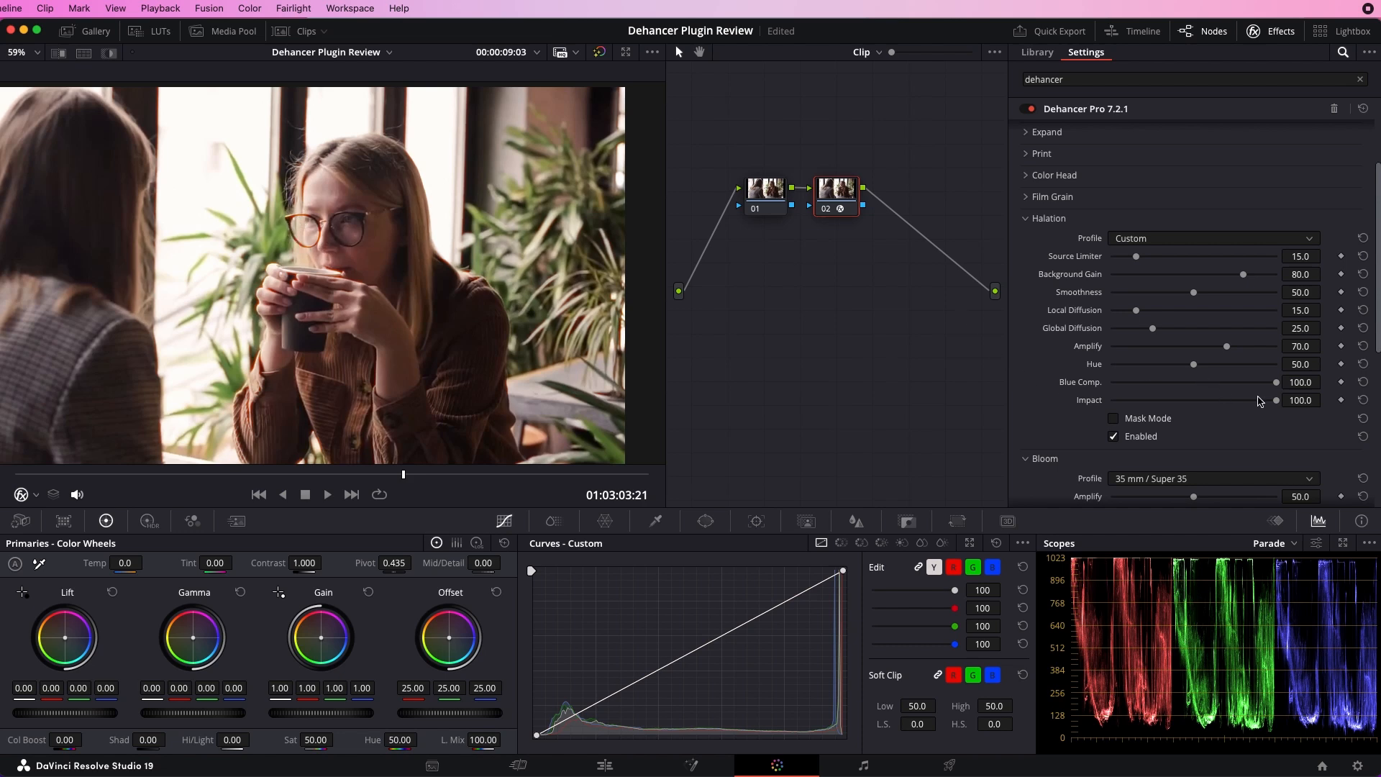
Try a Halation Impact of 60.7 on the mug and the wider shot, and set it to 76
drag(1275, 405, 1211, 407)
scroll(356, 260, up, 2)
scroll(356, 261, up, 5)
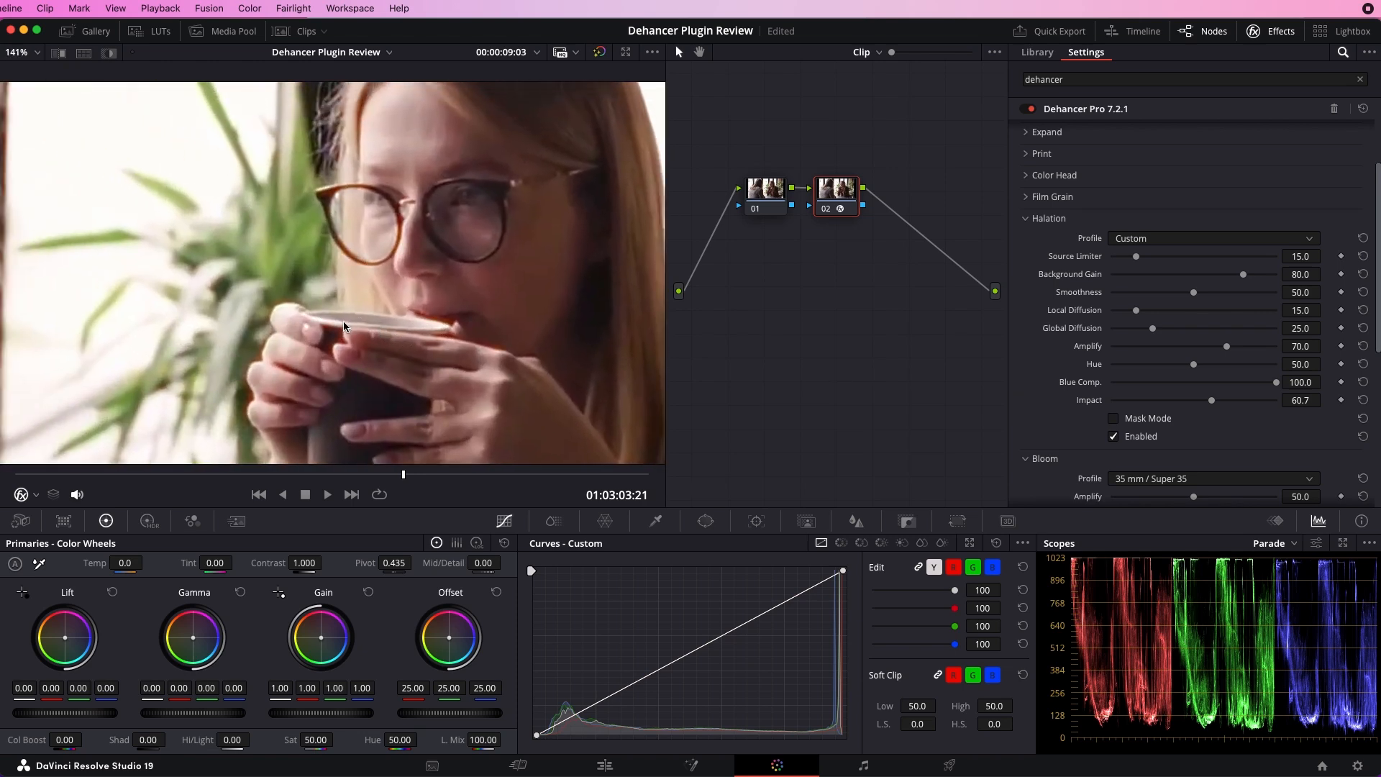
scroll(379, 259, down, 7)
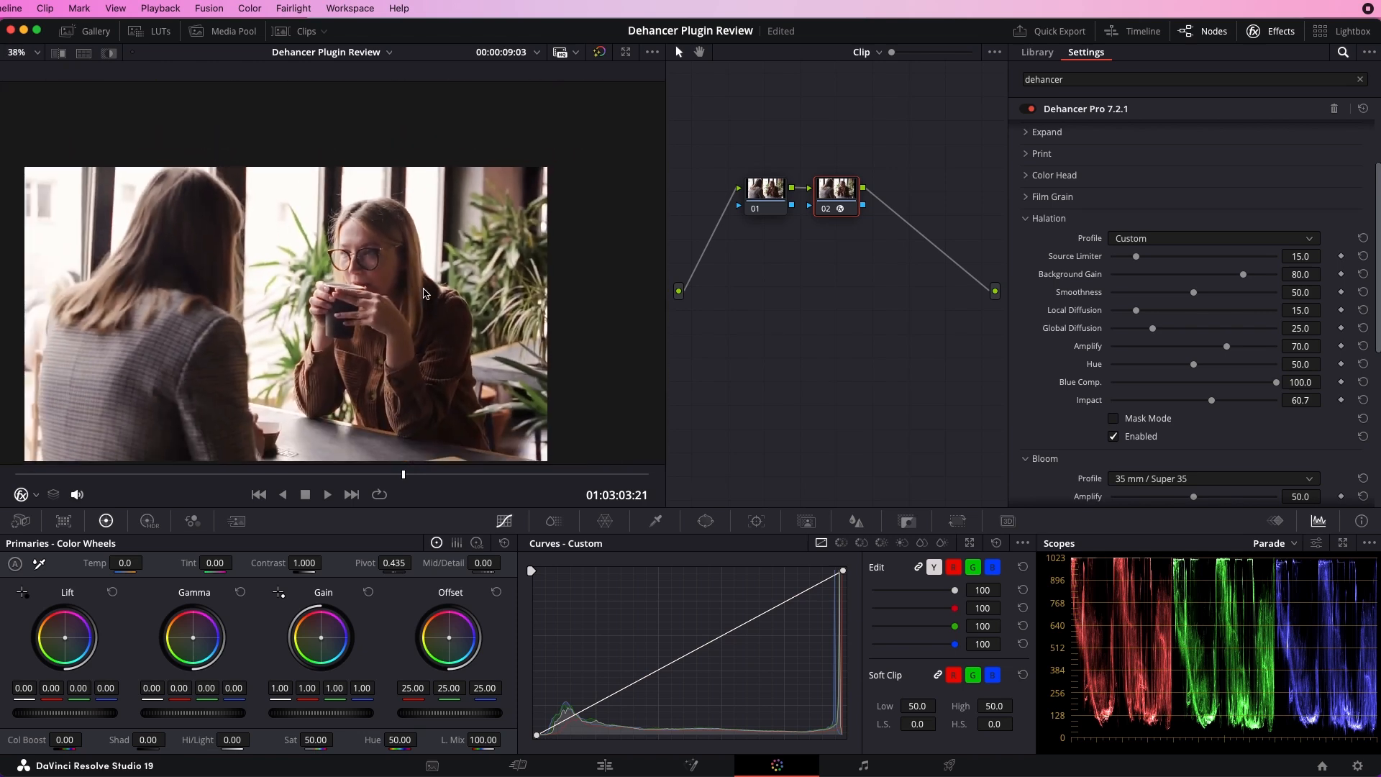
scroll(461, 261, up, 2)
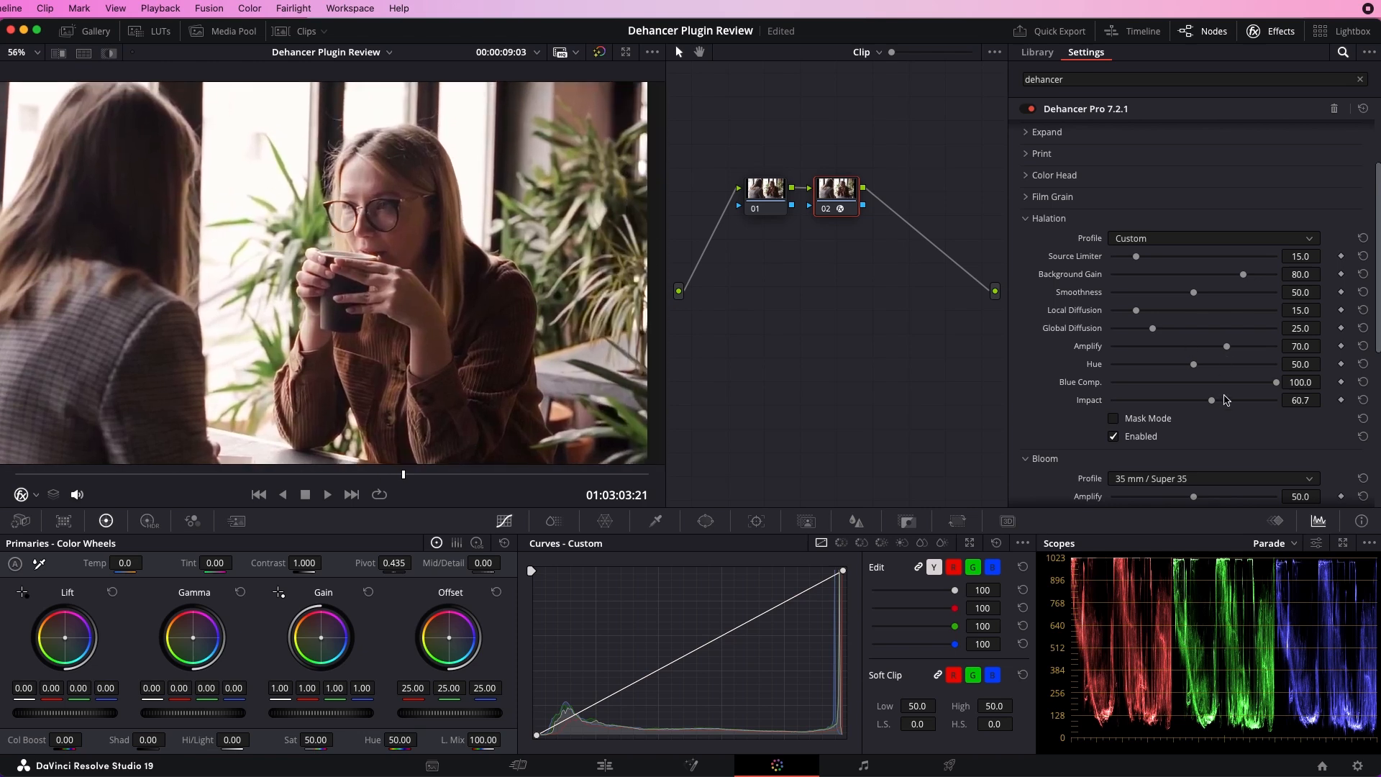
drag(1212, 403, 1220, 403)
drag(1227, 404, 1237, 402)
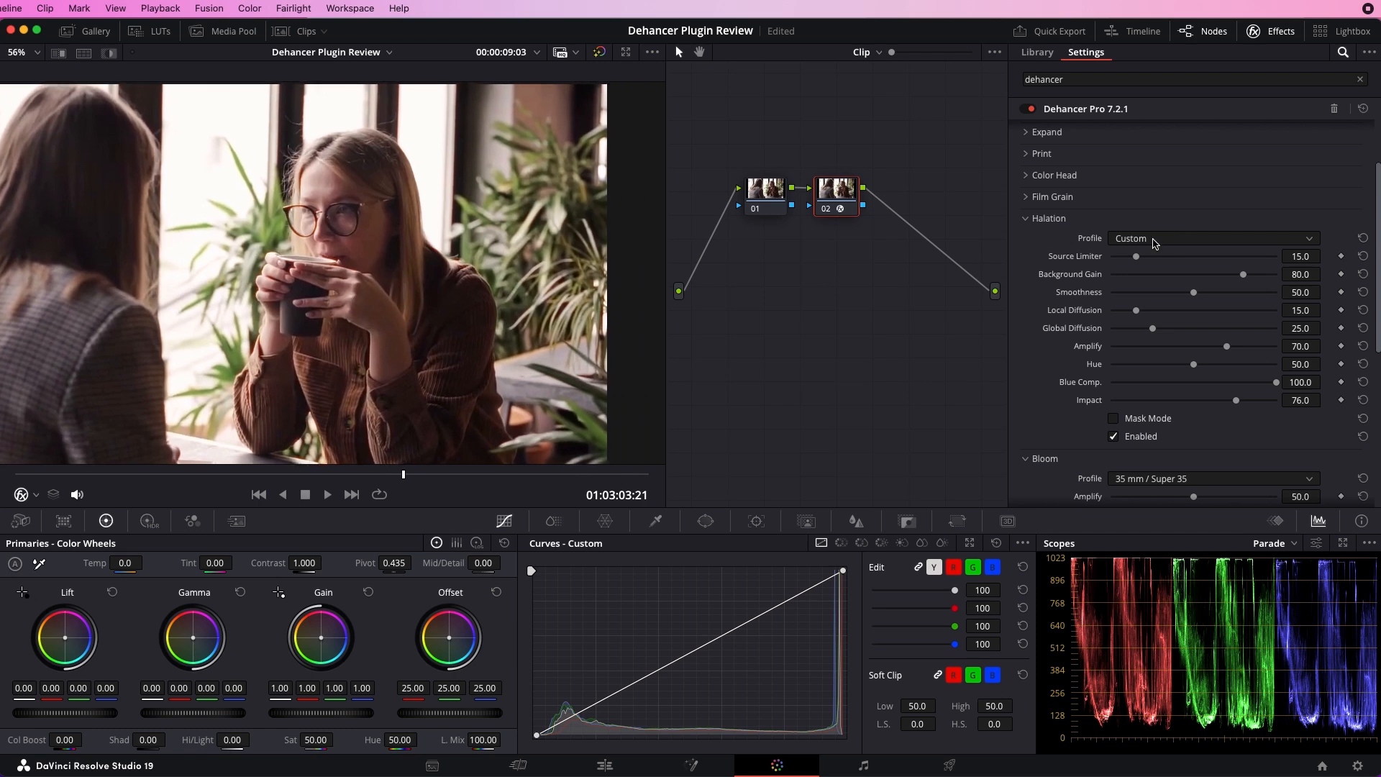
Compare the shot with the Halation effect off and on, leaving Halation disabled
click(1115, 437)
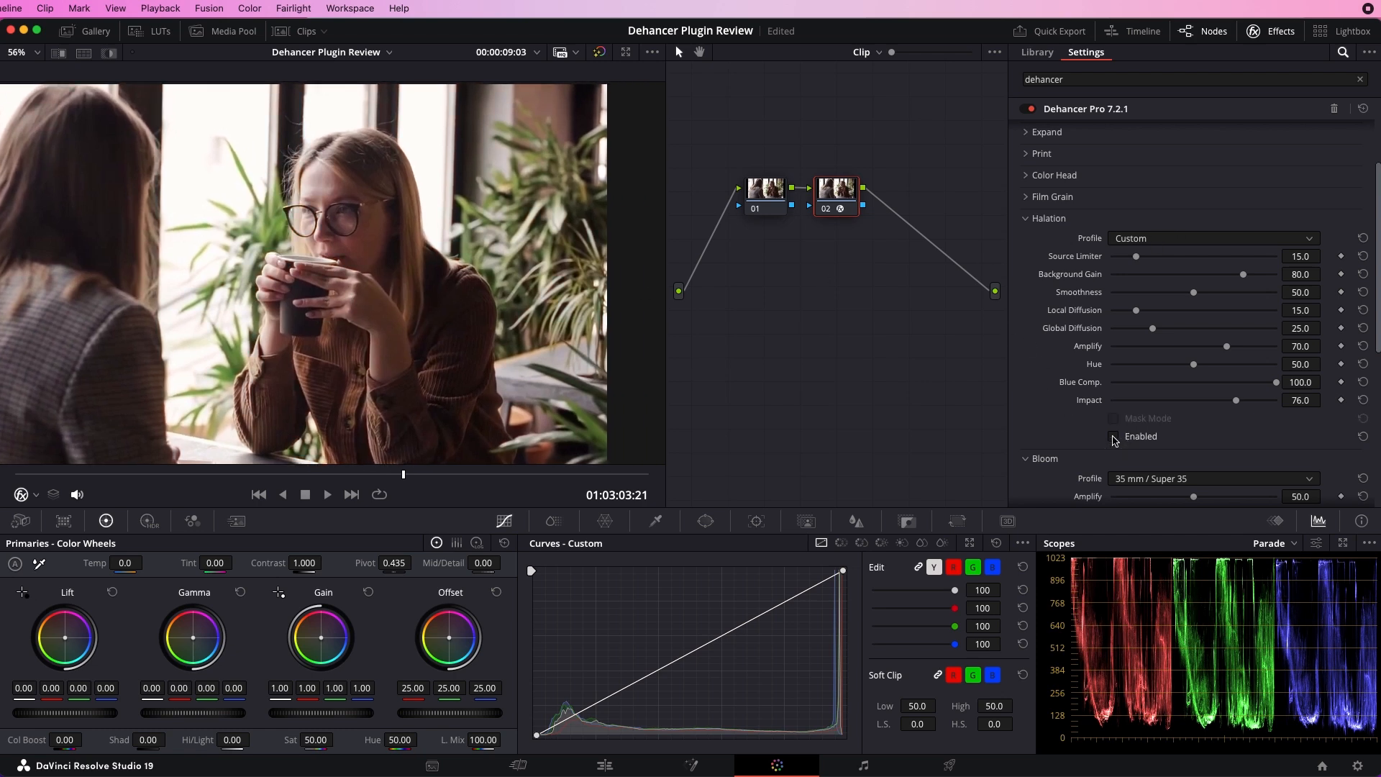
click(1114, 437)
click(1113, 436)
click(1113, 437)
click(1113, 436)
Move the playhead to 01:03:09:01 and fit the whole frame in the viewer
drag(403, 474, 630, 472)
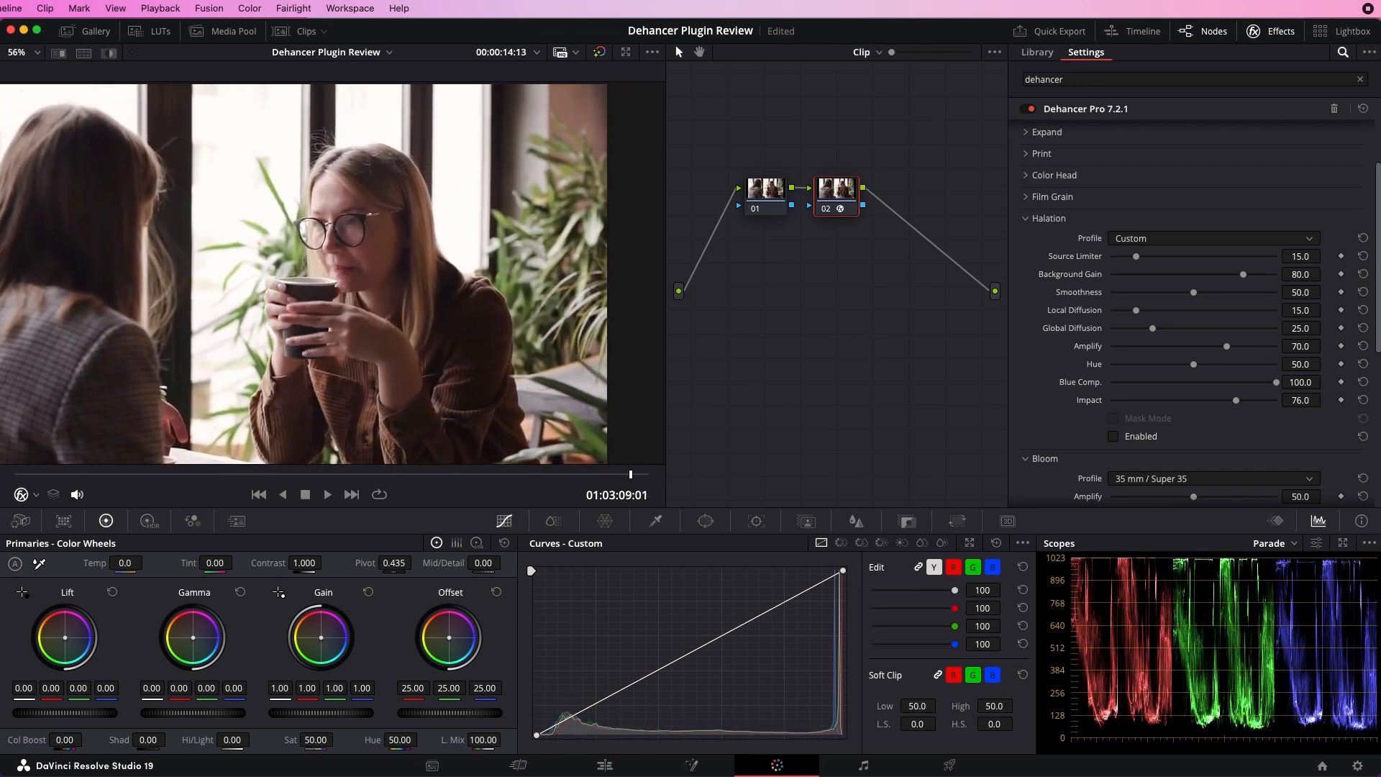
click(34, 55)
click(43, 71)
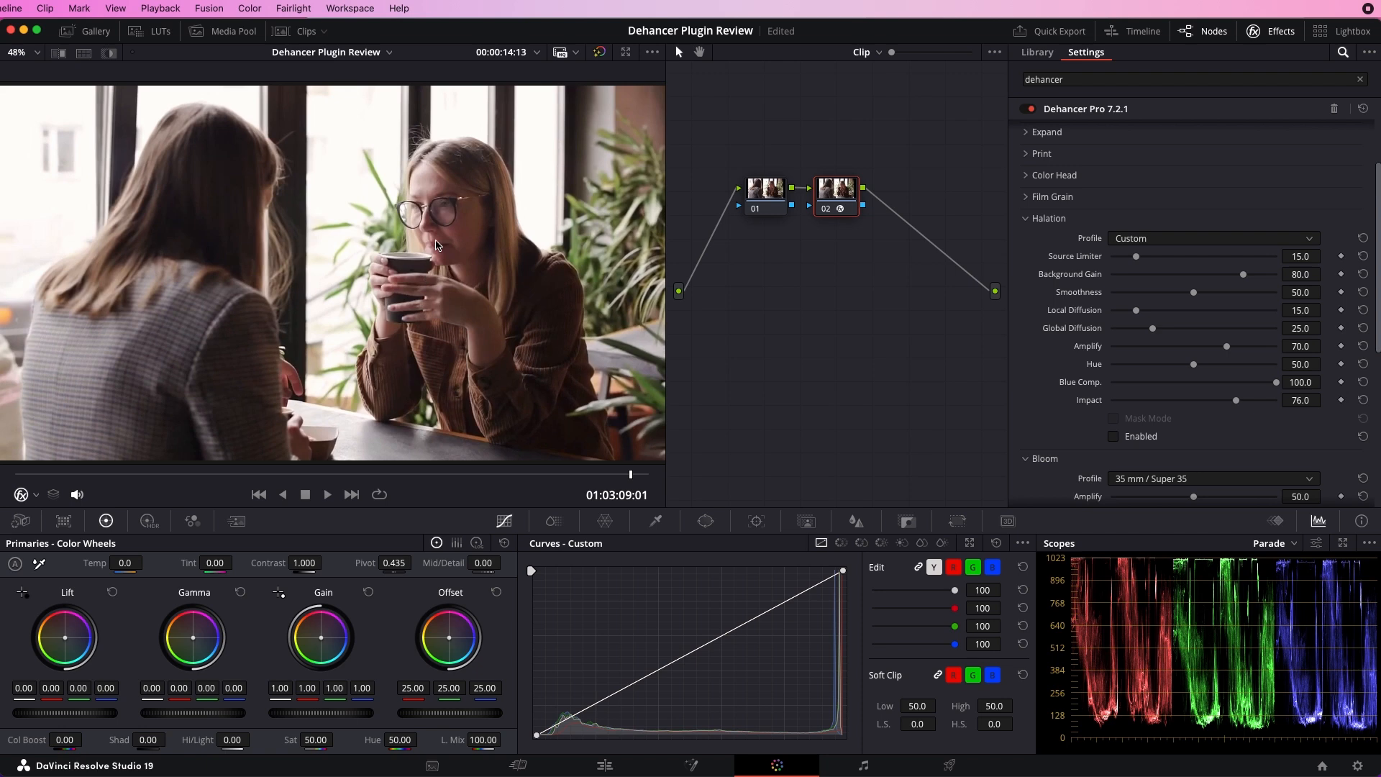
Enable the Bloom effect and switch its profile to Custom
scroll(1187, 324, down, 3)
click(1114, 403)
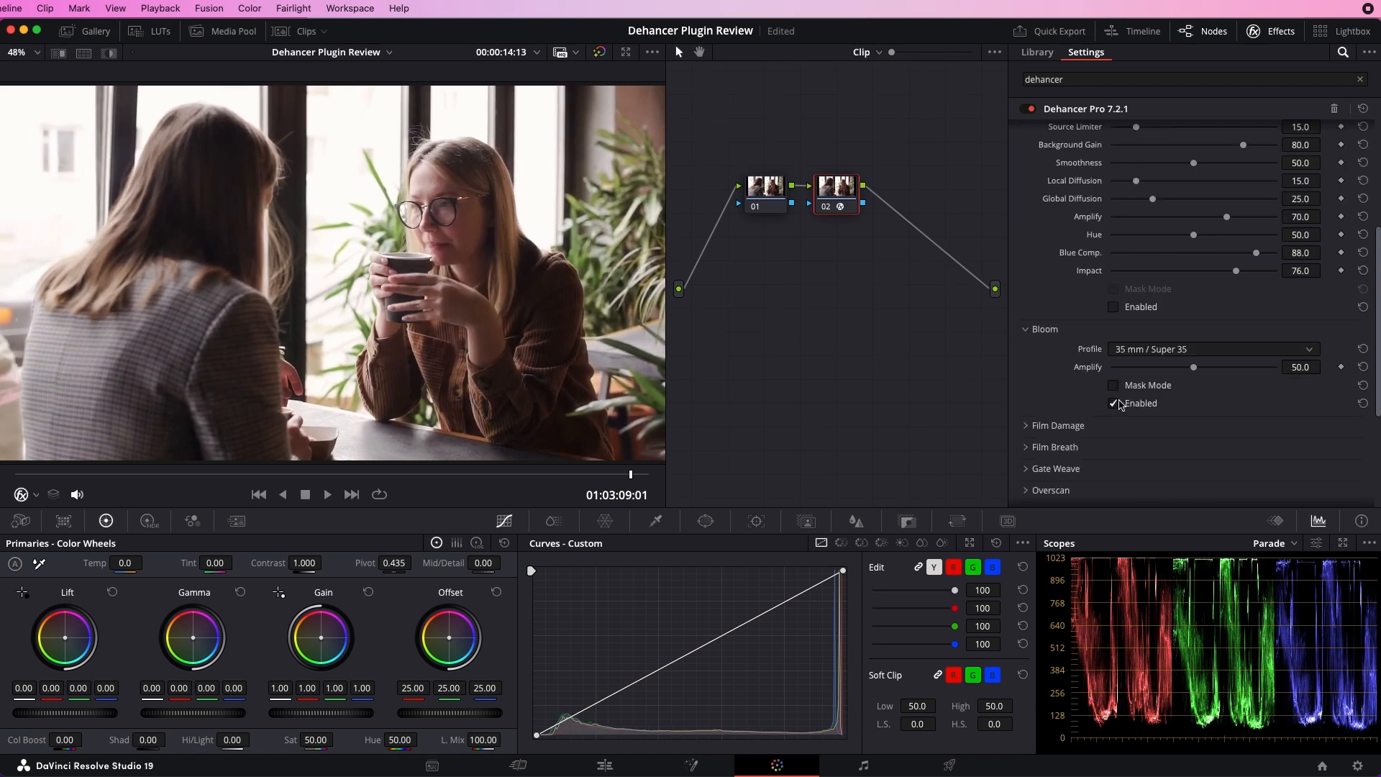
click(1148, 347)
click(1158, 377)
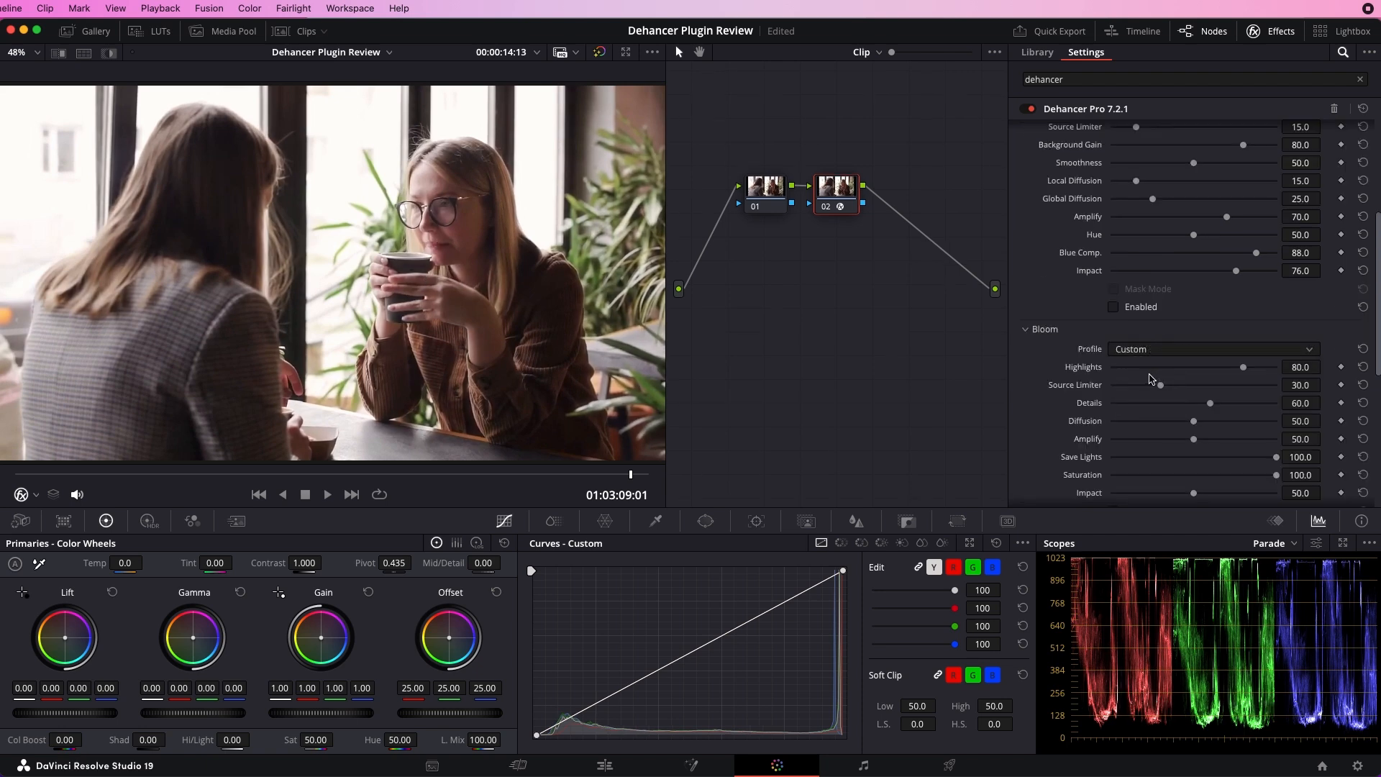
Re-enable Halation and raise the Bloom Highlights to 100, examining the woman's face and mug up close
scroll(1152, 379, down, 3)
click(1112, 264)
drag(1246, 327, 1290, 354)
scroll(511, 249, up, 3)
scroll(511, 250, up, 4)
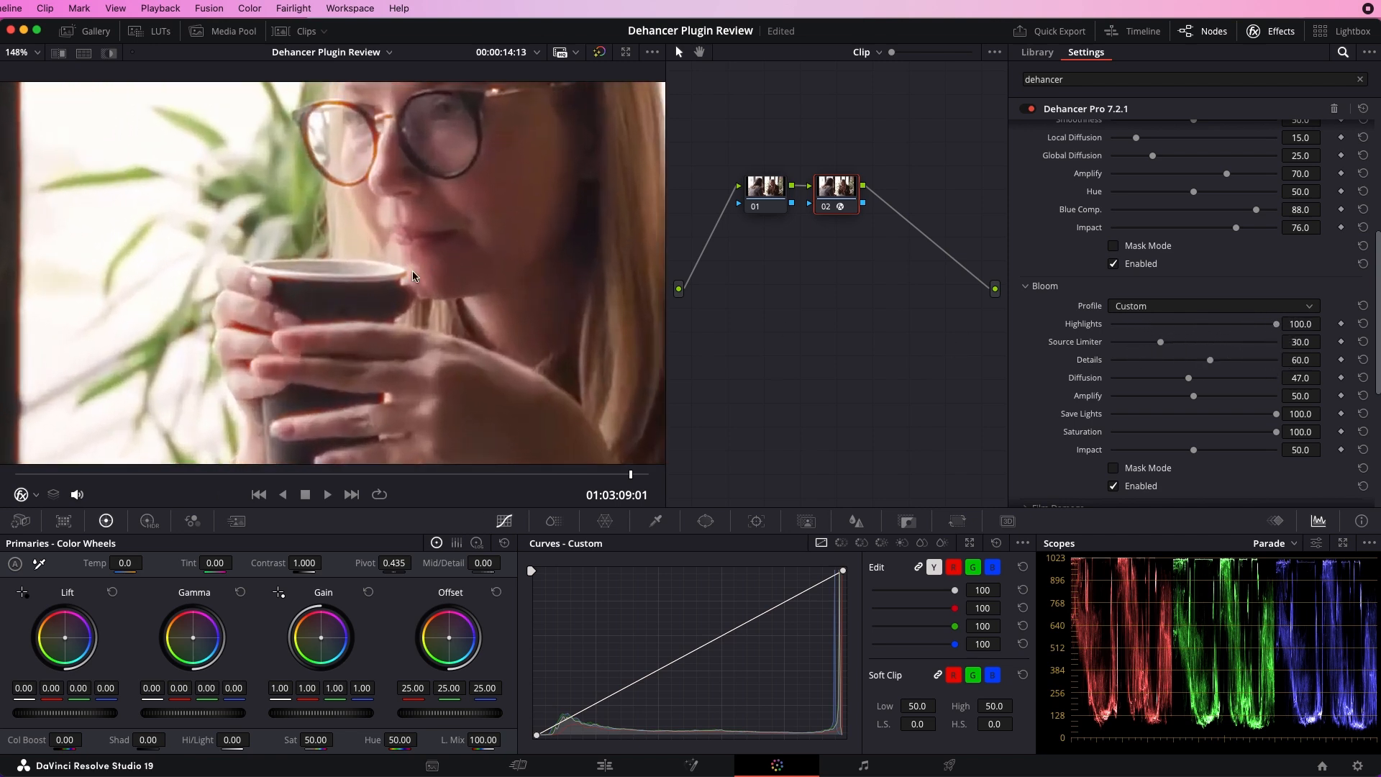
scroll(414, 277, up, 2)
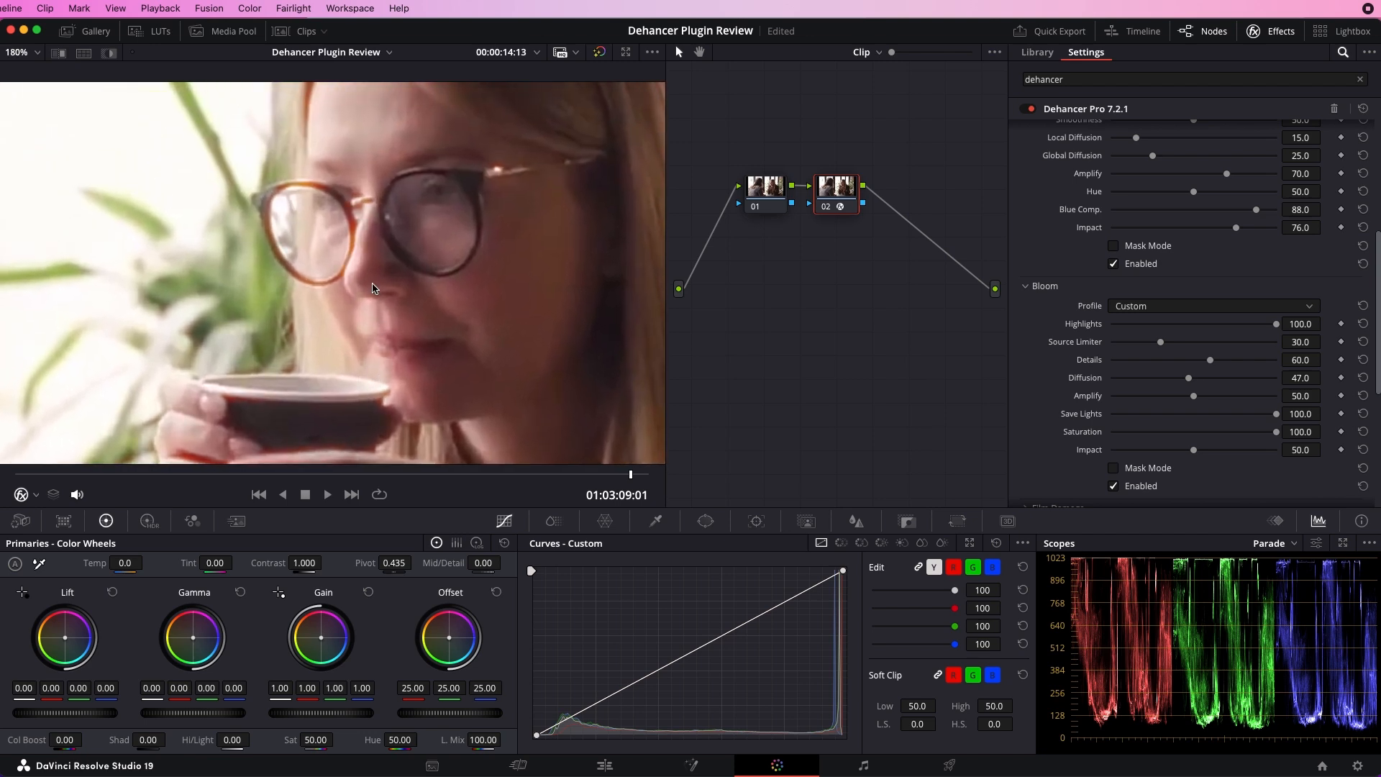
Try lower Bloom Highlights, return them to 80, and raise the Bloom Source Limiter to 100
drag(1275, 328, 1096, 342)
drag(1161, 342, 1299, 371)
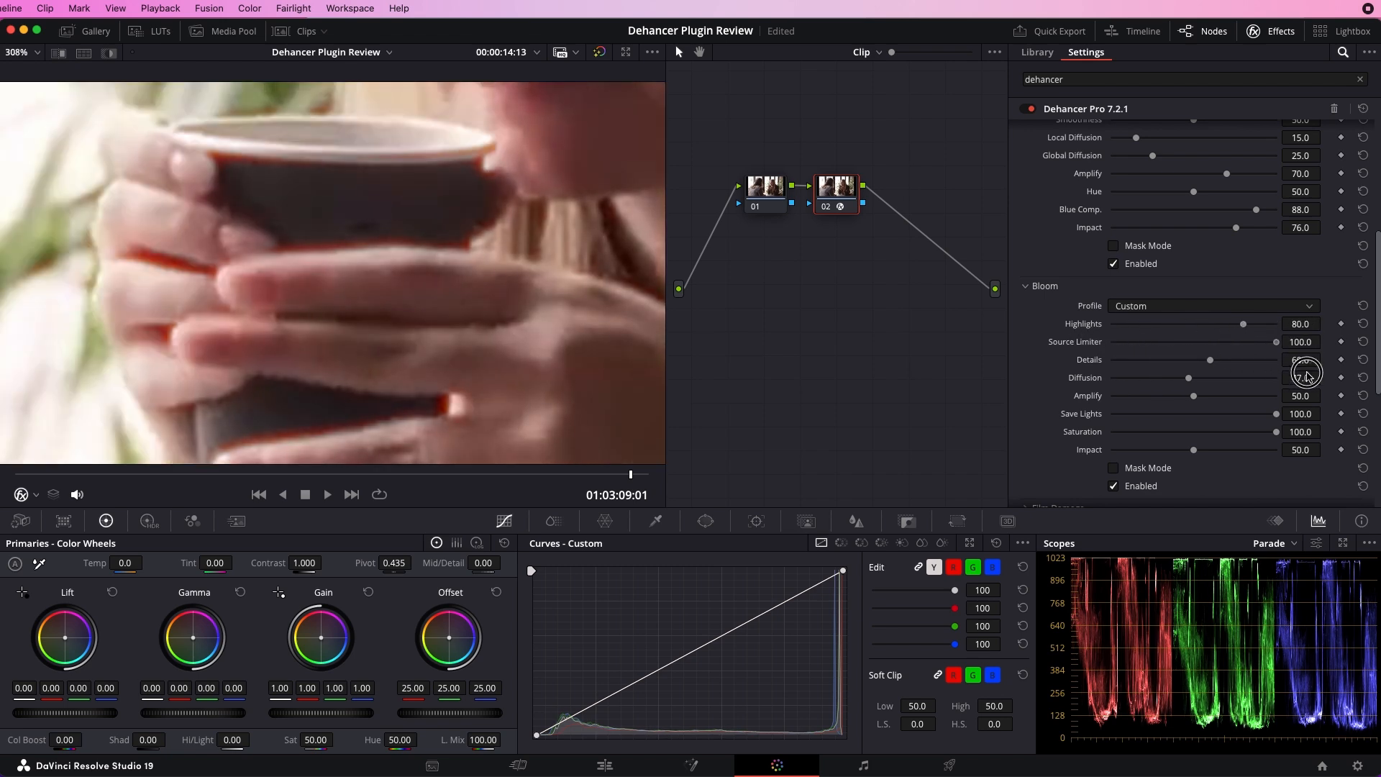
scroll(568, 305, down, 6)
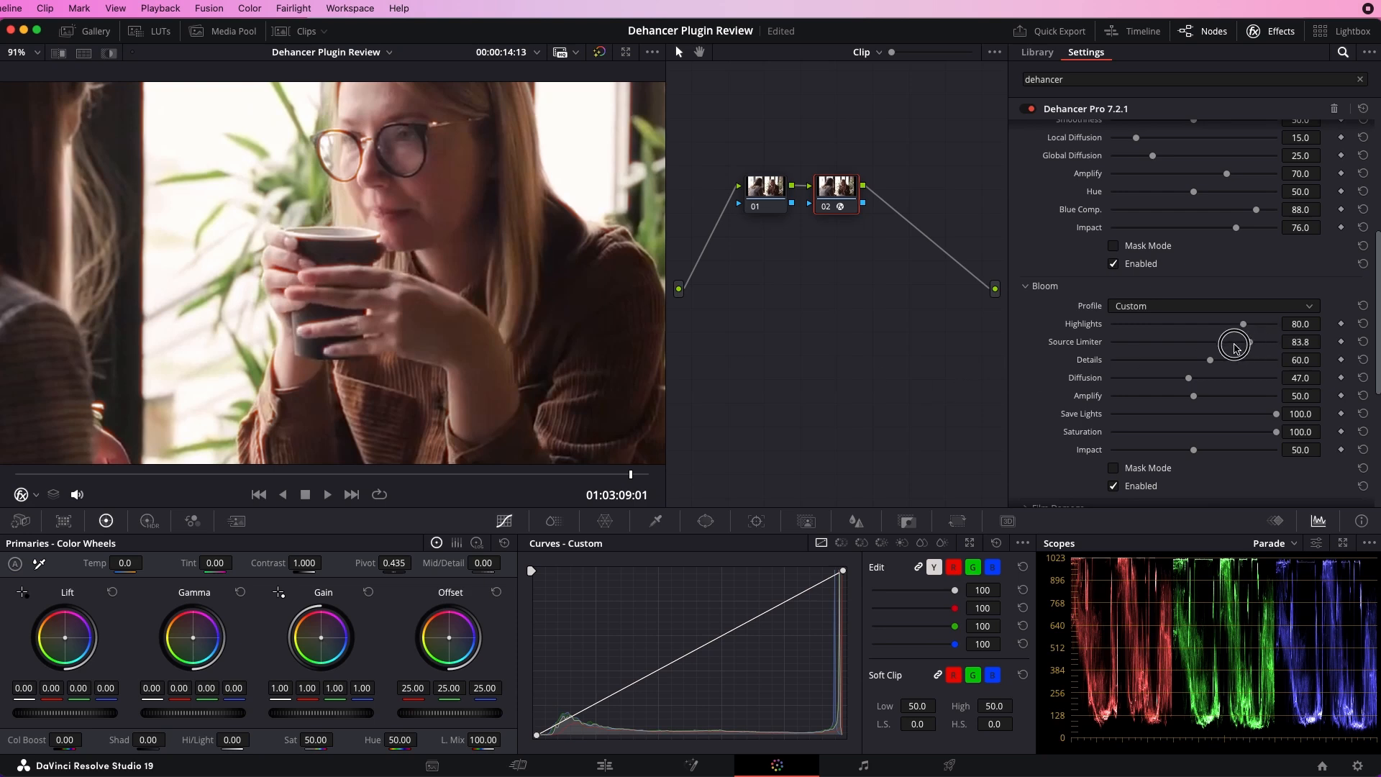
Compare the Bloom Source Limiter at 0 and 100 on the woman with the mug, leaving it at 0
drag(1276, 363, 1001, 365)
scroll(454, 317, down, 4)
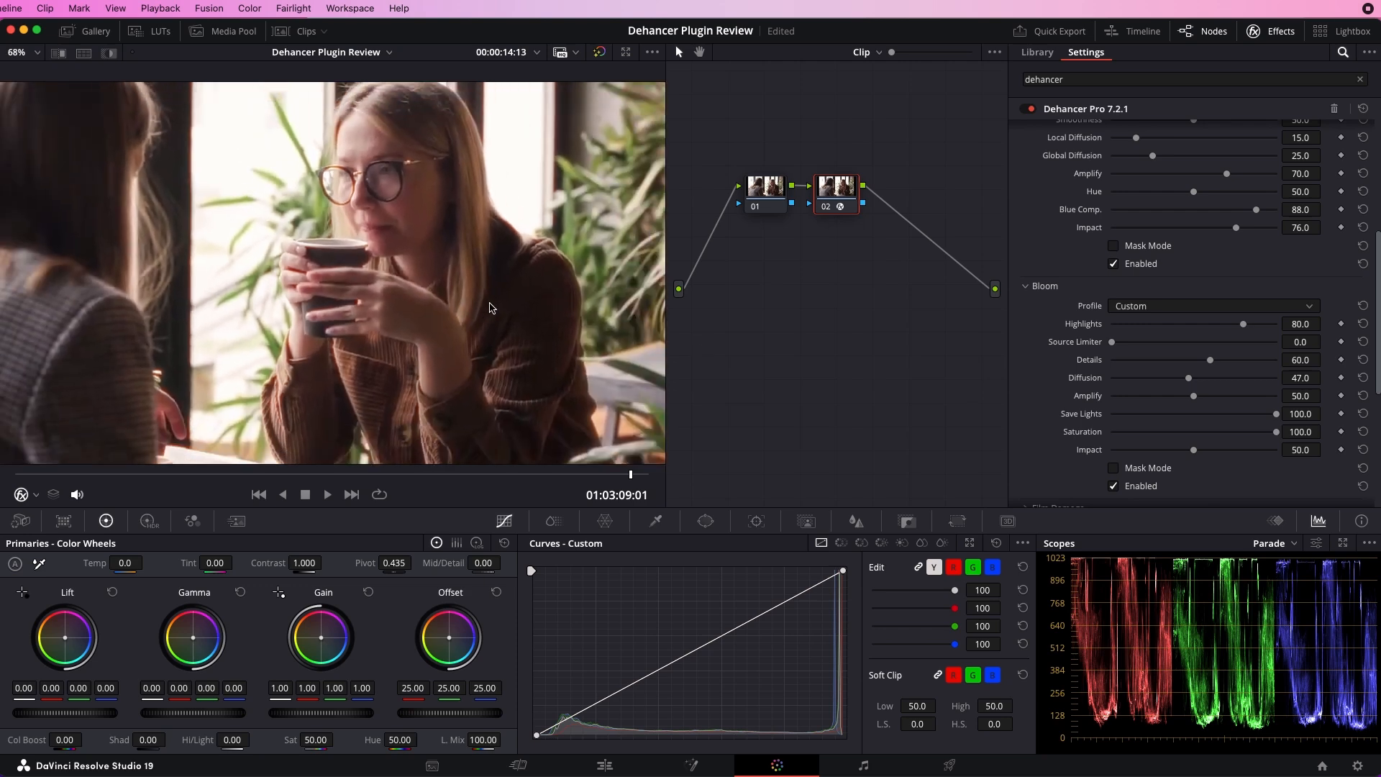
scroll(463, 281, up, 2)
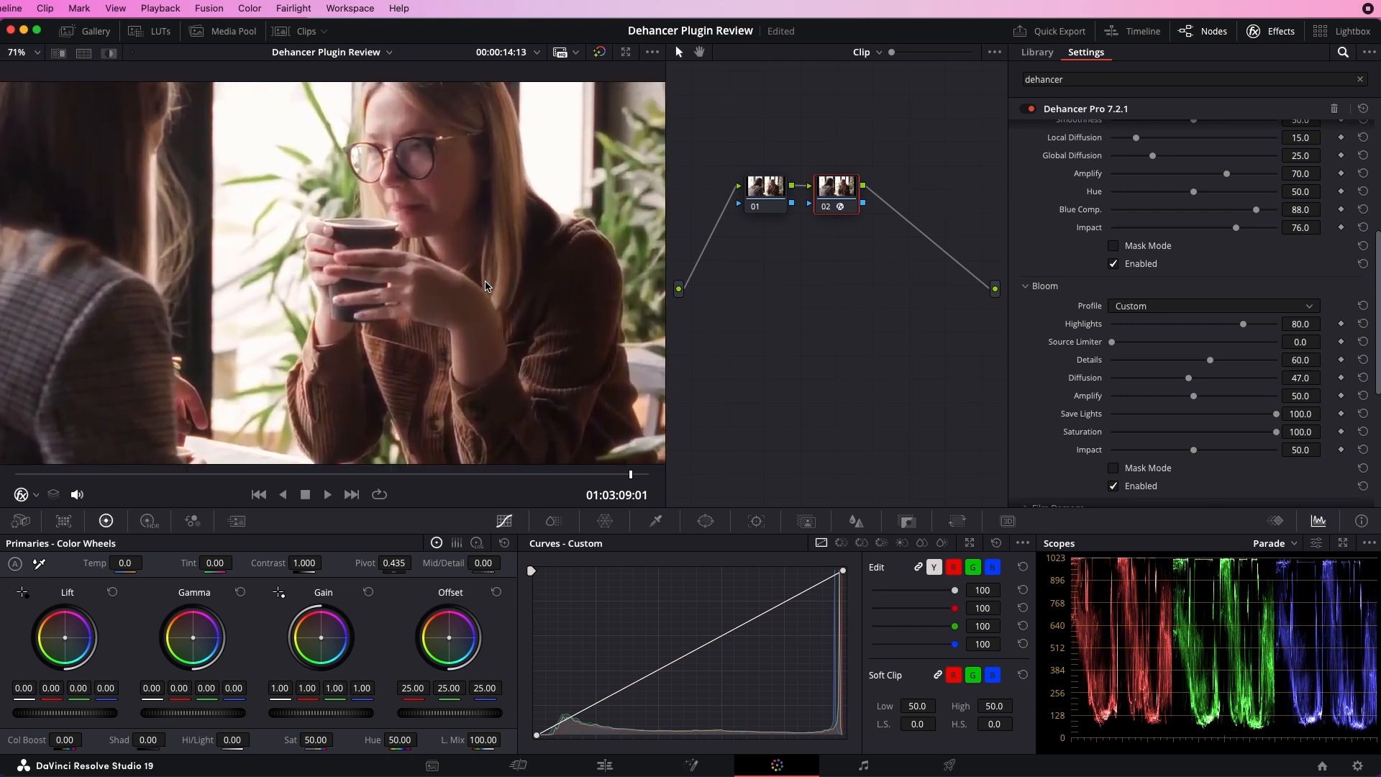
drag(485, 283, 444, 291)
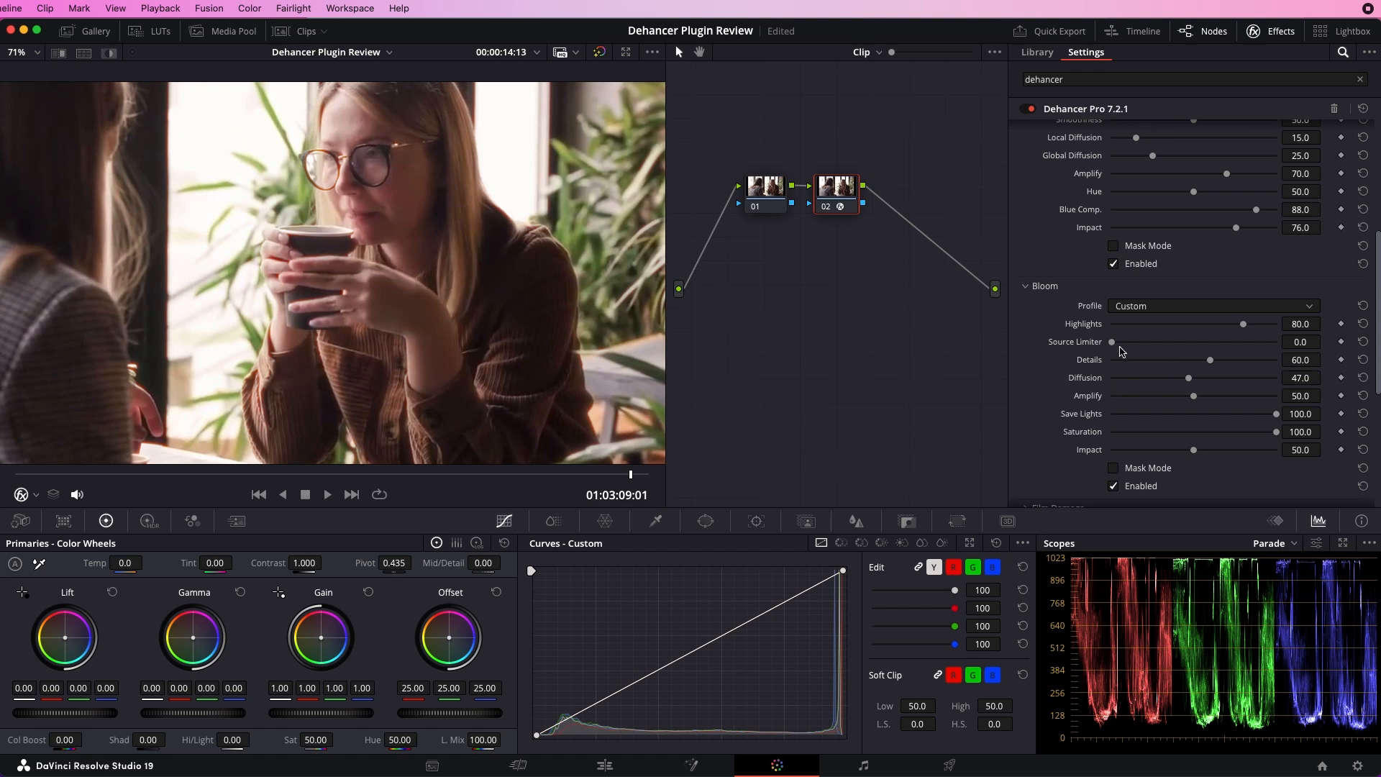
drag(1112, 349, 1335, 380)
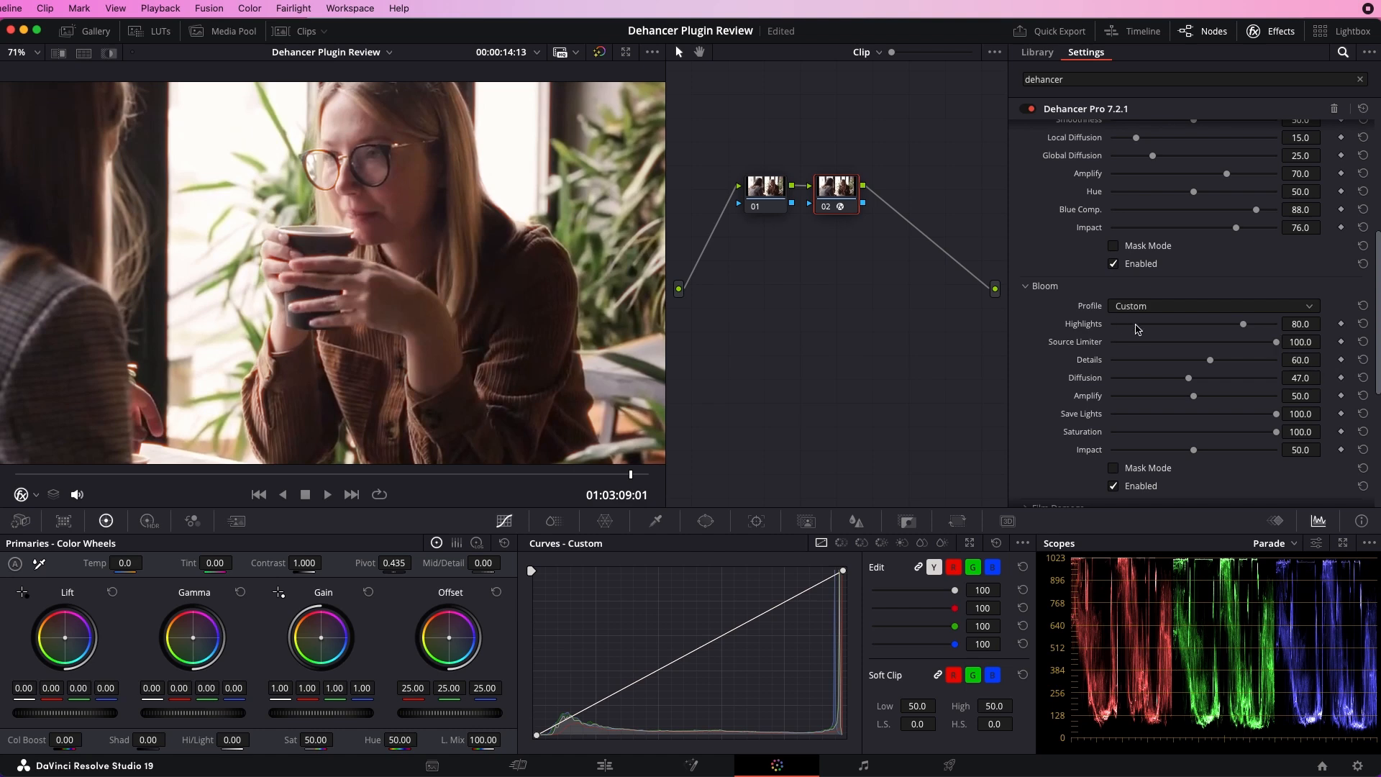
drag(1267, 348, 1084, 352)
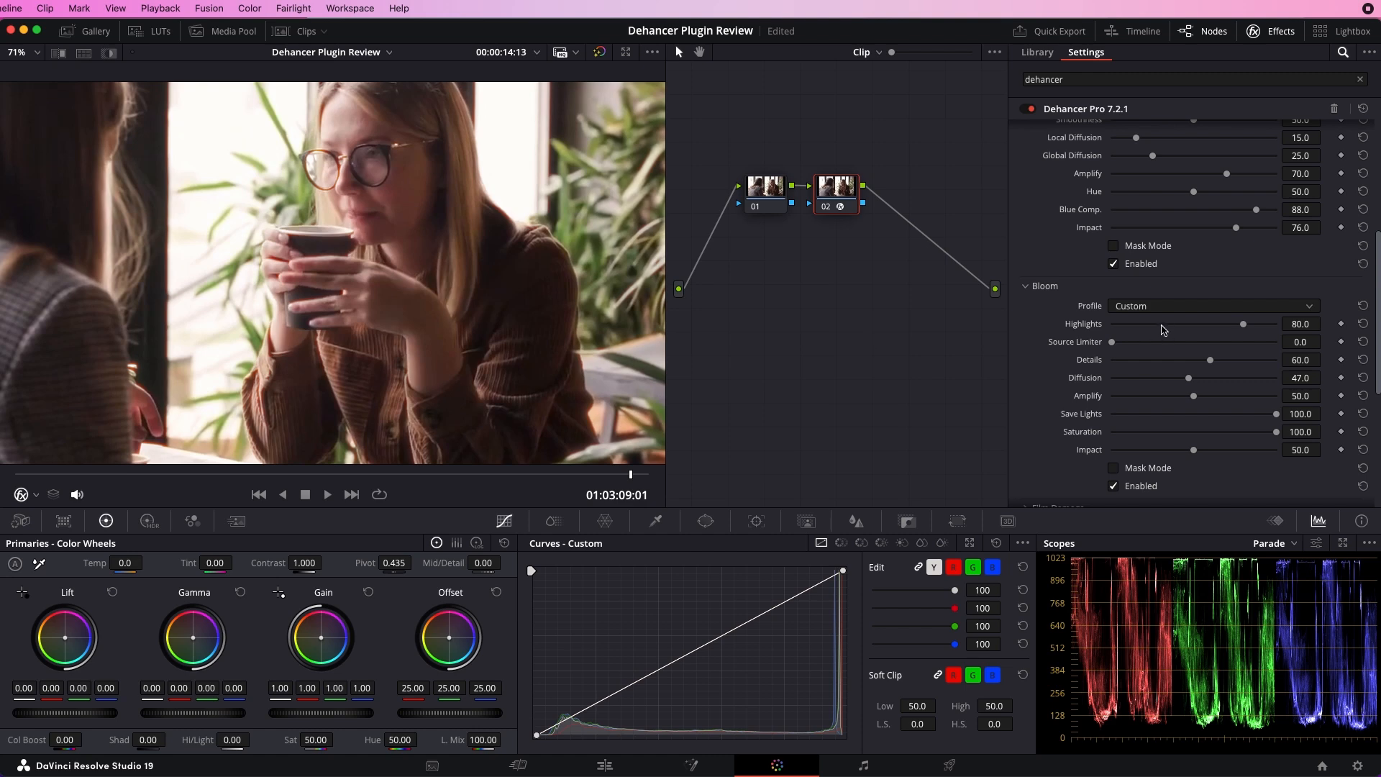
Lower the Bloom Details to 0 for comparison, and set them to 50.7
drag(1114, 343, 1042, 411)
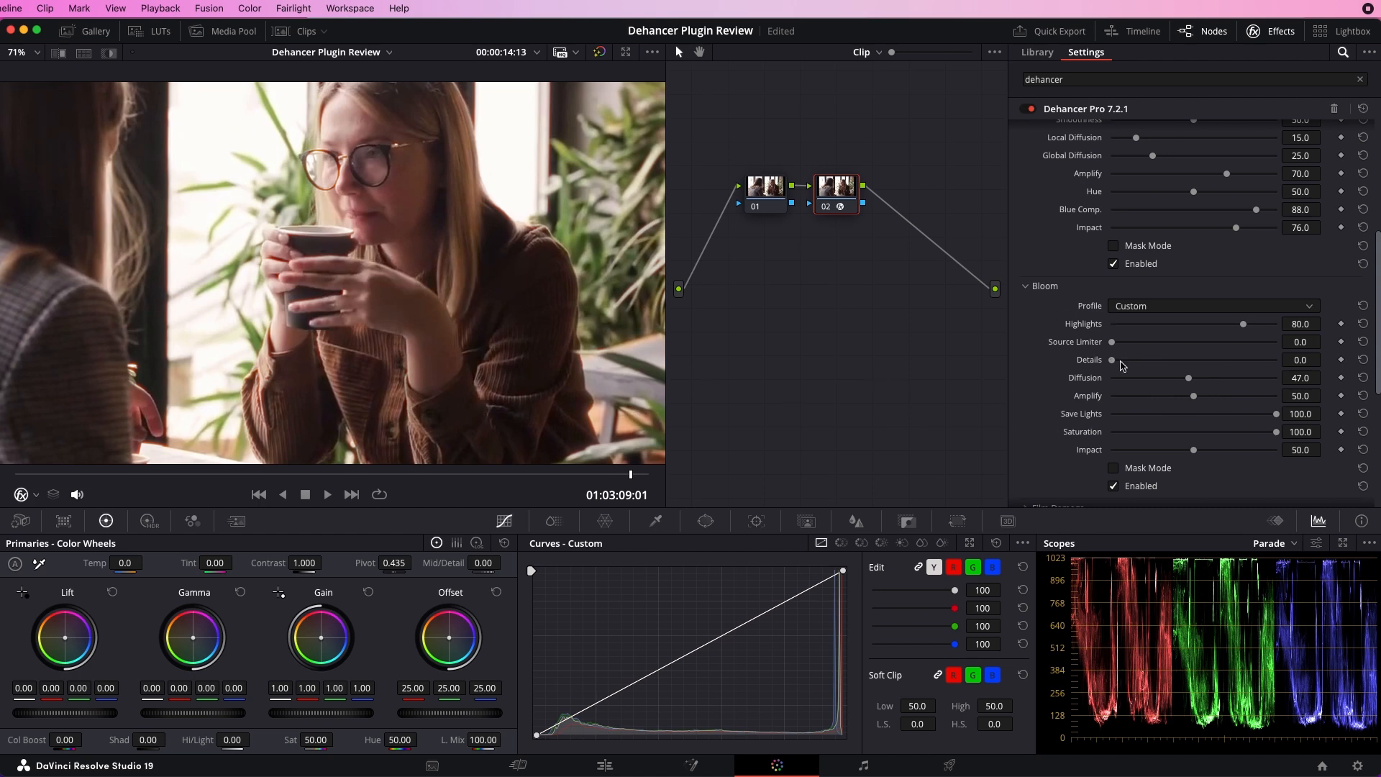
drag(1115, 364, 1194, 364)
scroll(492, 309, down, 3)
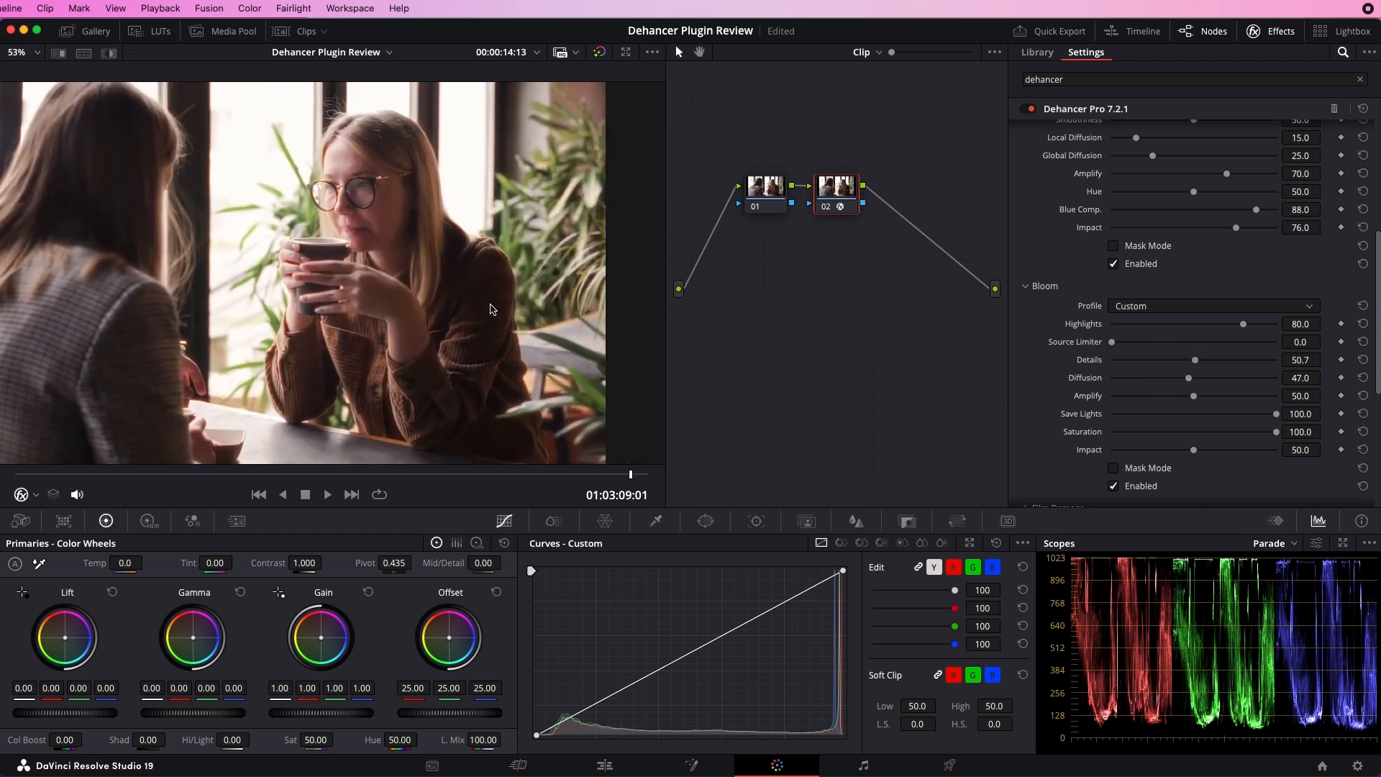
scroll(496, 313, up, 2)
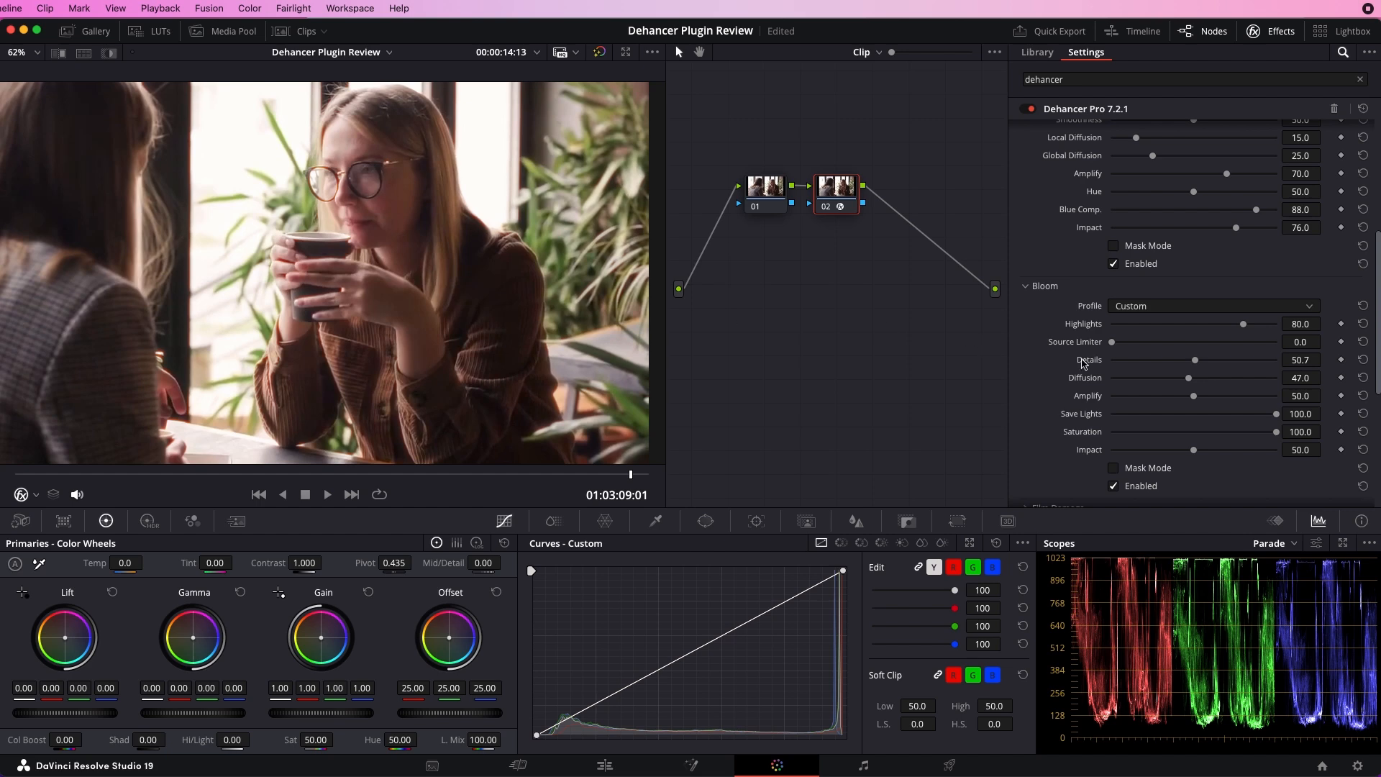
Compare the shot repeatedly with Bloom off and on, leaving Bloom enabled
click(1114, 486)
click(1114, 486)
click(1114, 486)
click(1114, 486)
click(1114, 486)
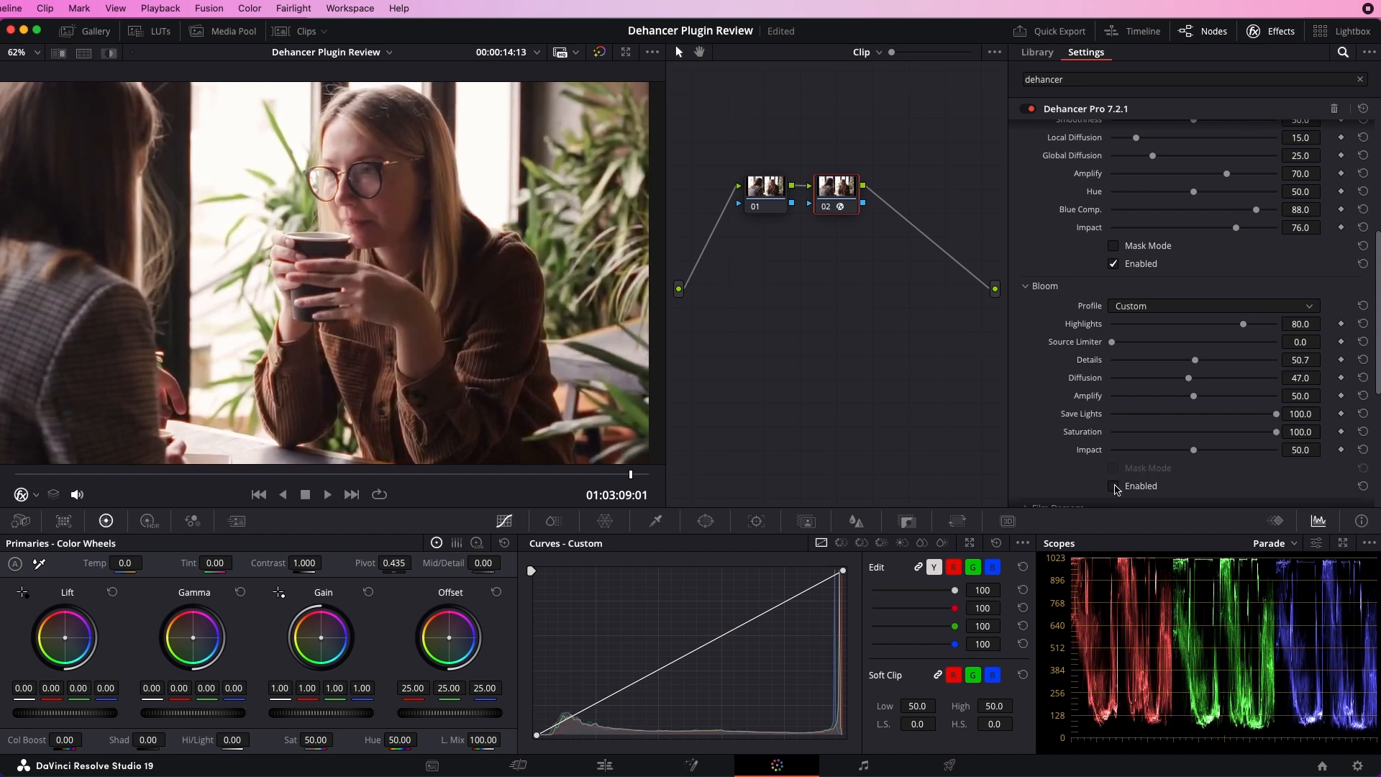
click(1114, 486)
click(1114, 486)
click(1114, 486)
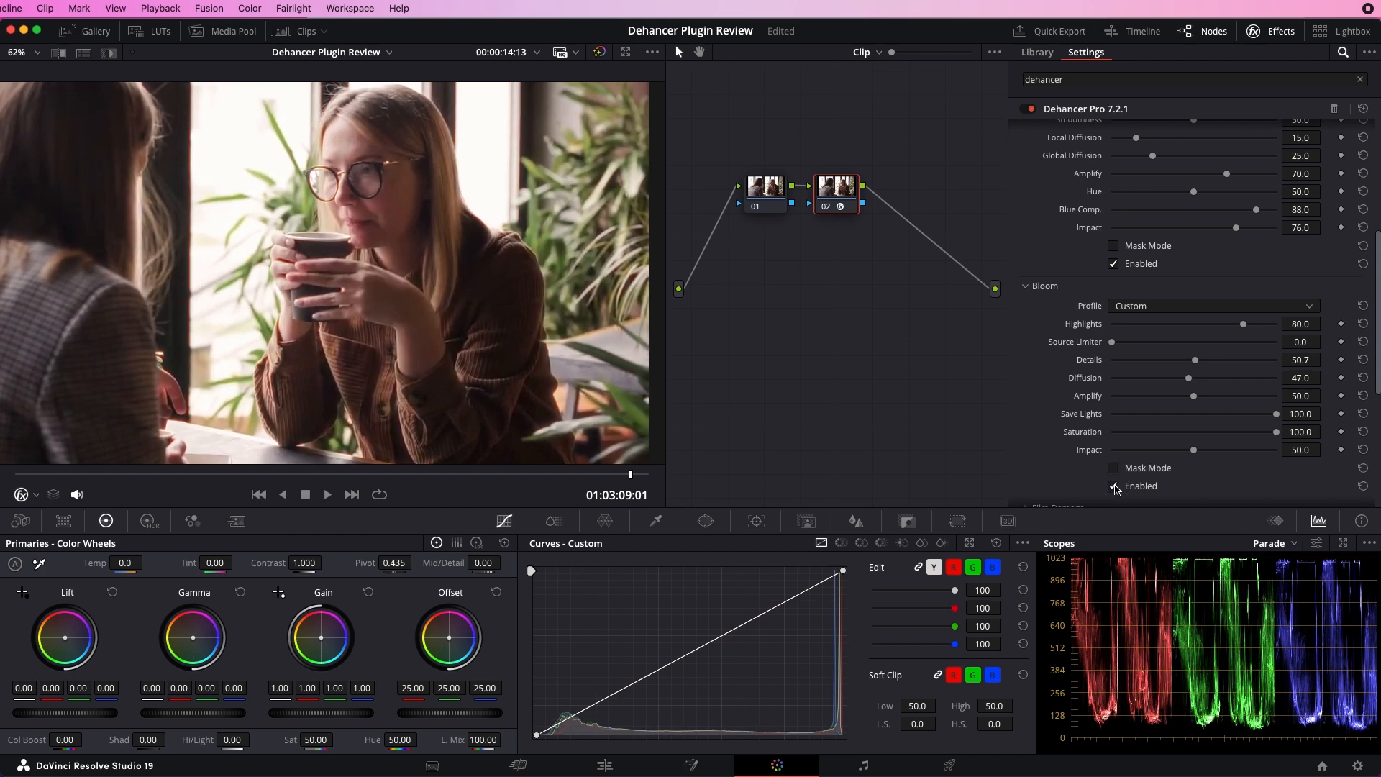
Set the Halation Impact to 51.5 and compare the shot with Halation and Bloom off and on, leaving both enabled
click(1114, 264)
drag(1237, 228, 1196, 228)
click(1113, 486)
click(1113, 264)
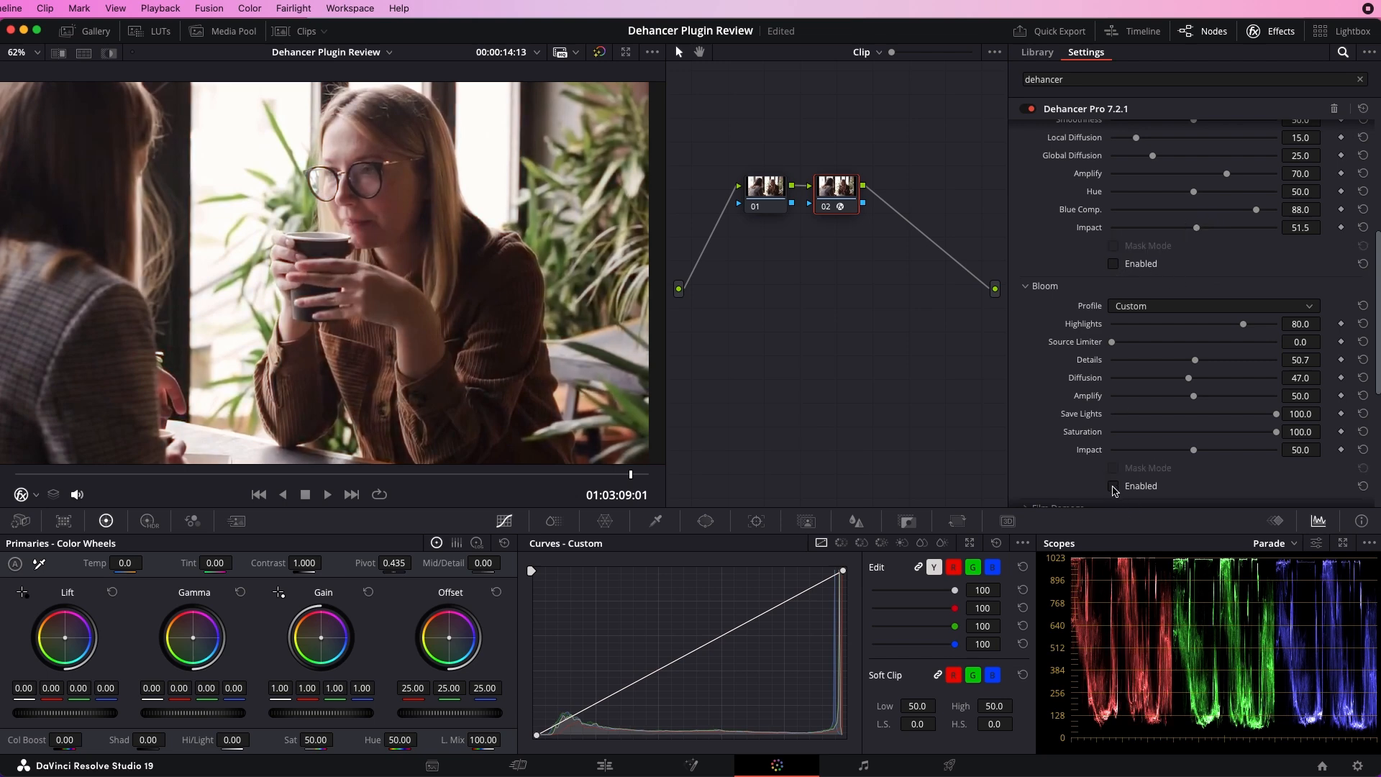
click(1113, 487)
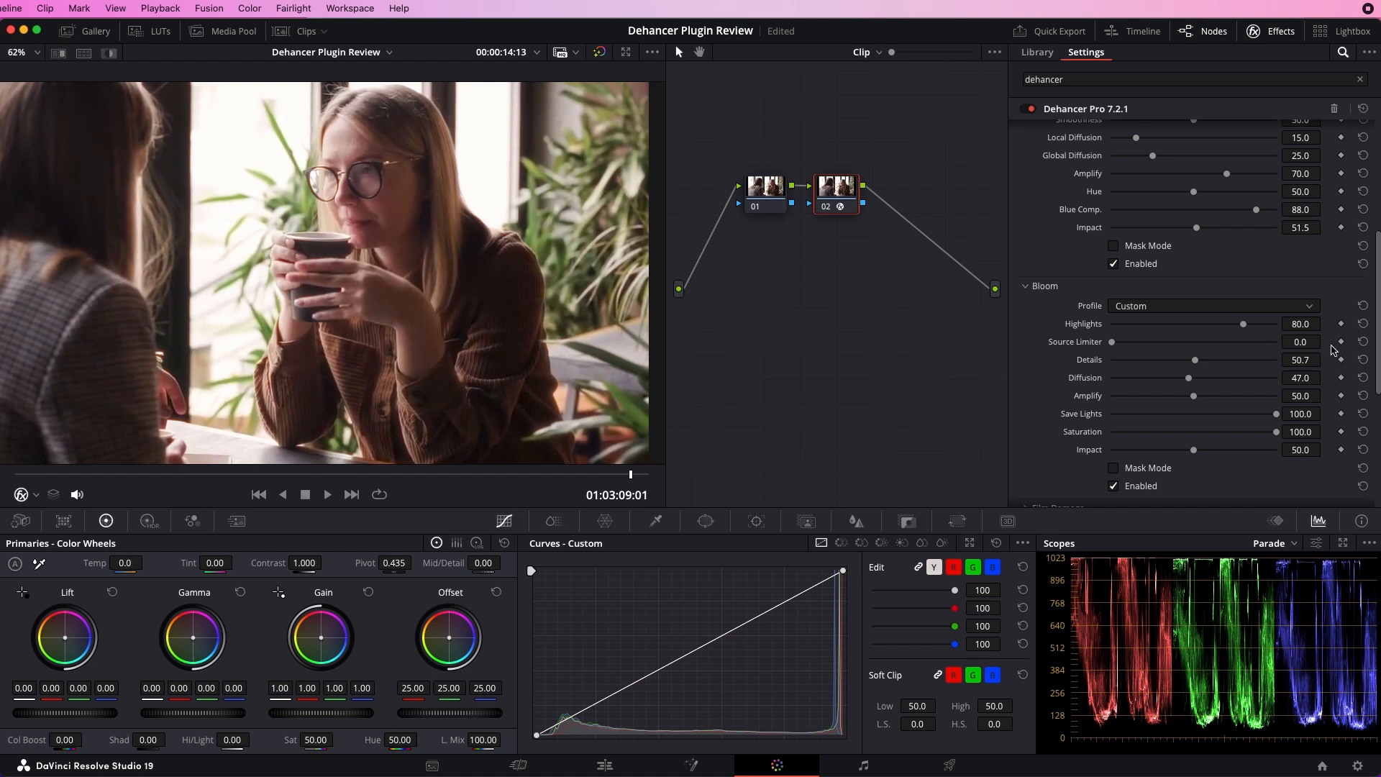
Try Bloom Diffusion at 100 around the bright window and plants, and at 98.3 on the whole frame
drag(1189, 381, 1284, 408)
scroll(612, 189, up, 5)
scroll(316, 279, up, 3)
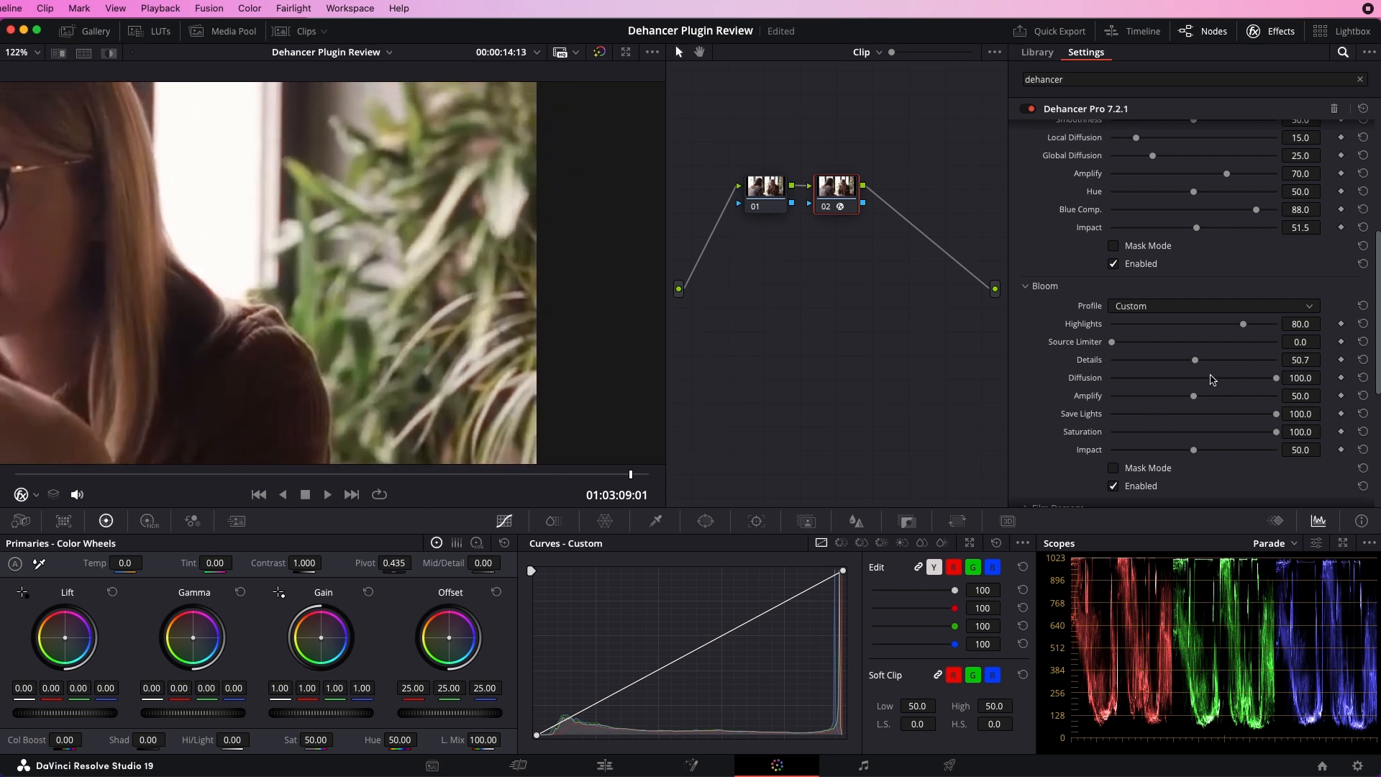
drag(1274, 378, 1291, 415)
key(shift+z)
drag(1276, 380, 1271, 407)
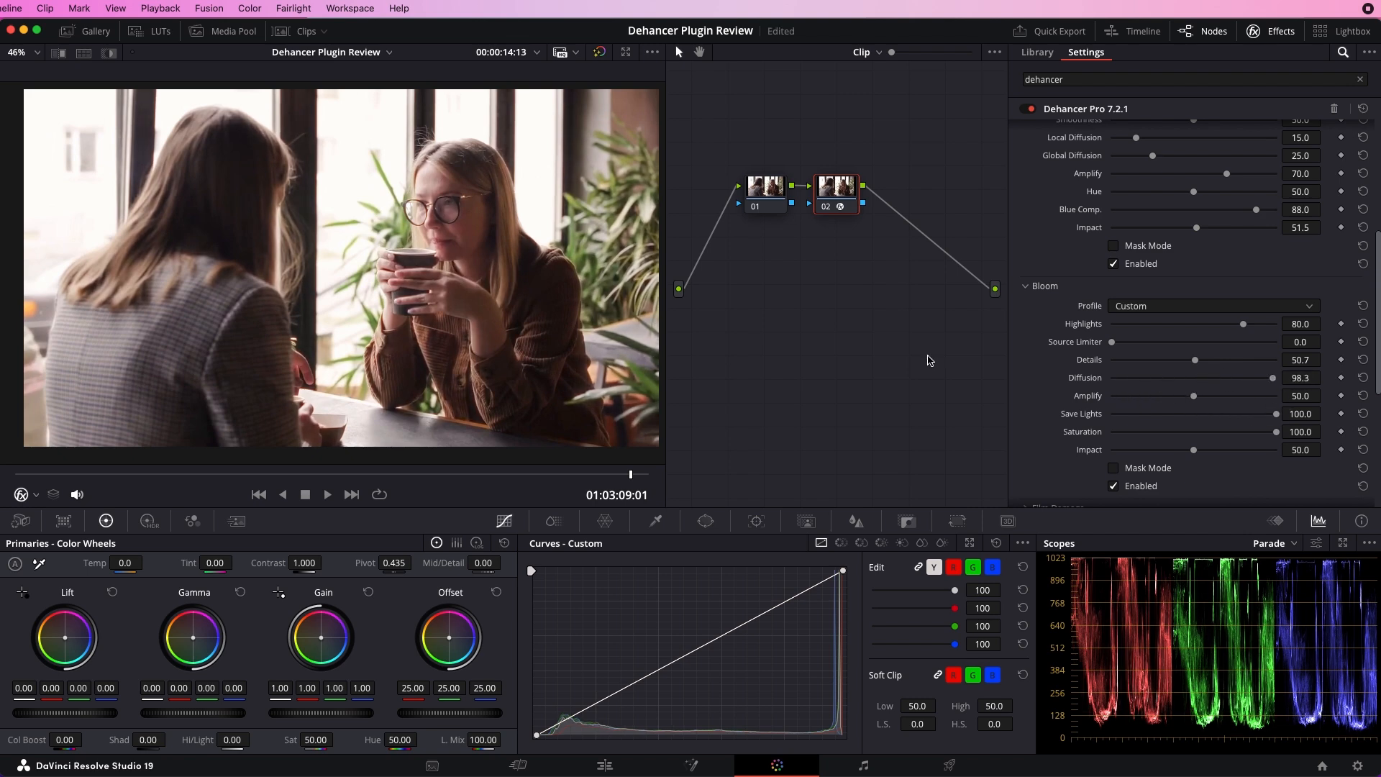
Compare different Bloom Diffusion strengths, including 28.4 and 100, on a close-up of the mug and hands
scroll(547, 239, up, 5)
drag(547, 240, 465, 262)
scroll(494, 258, up, 3)
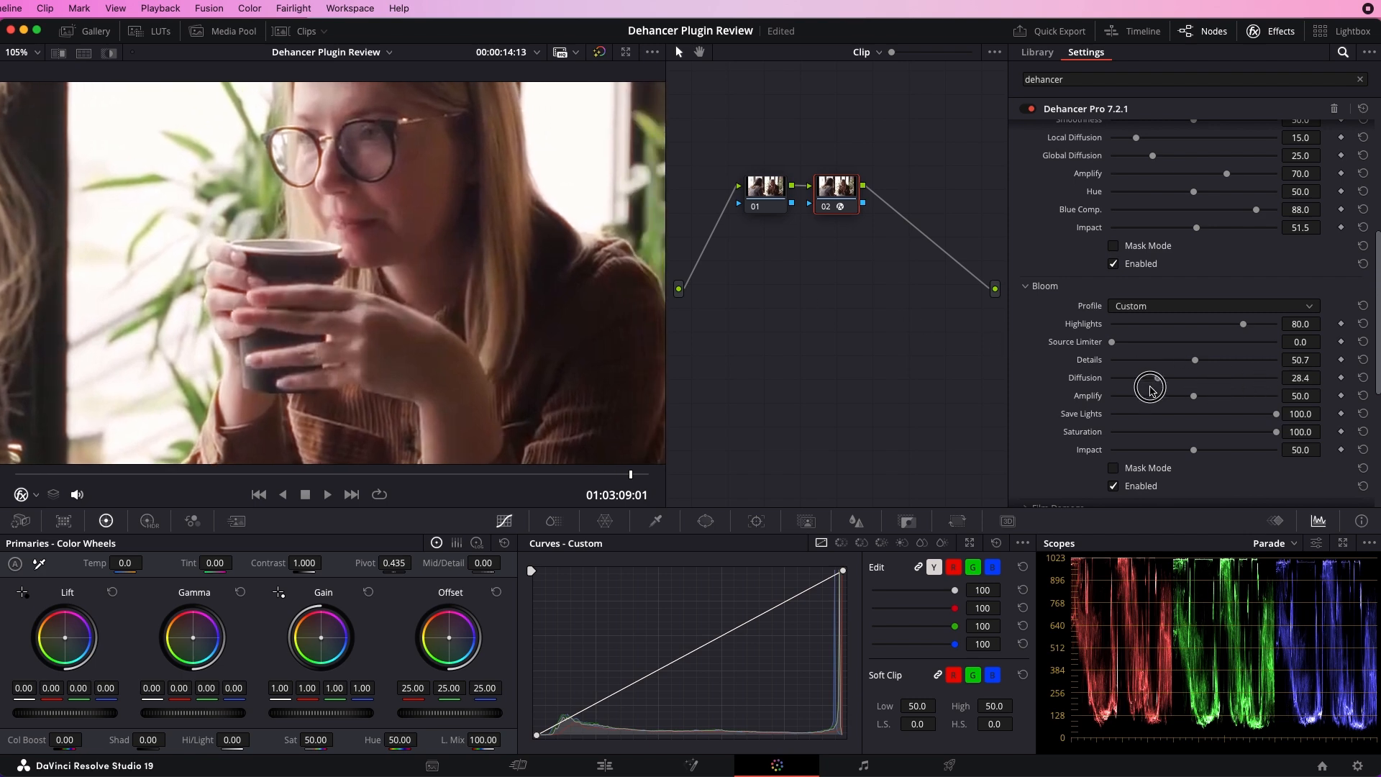
drag(1267, 389, 1287, 379)
scroll(461, 261, up, 4)
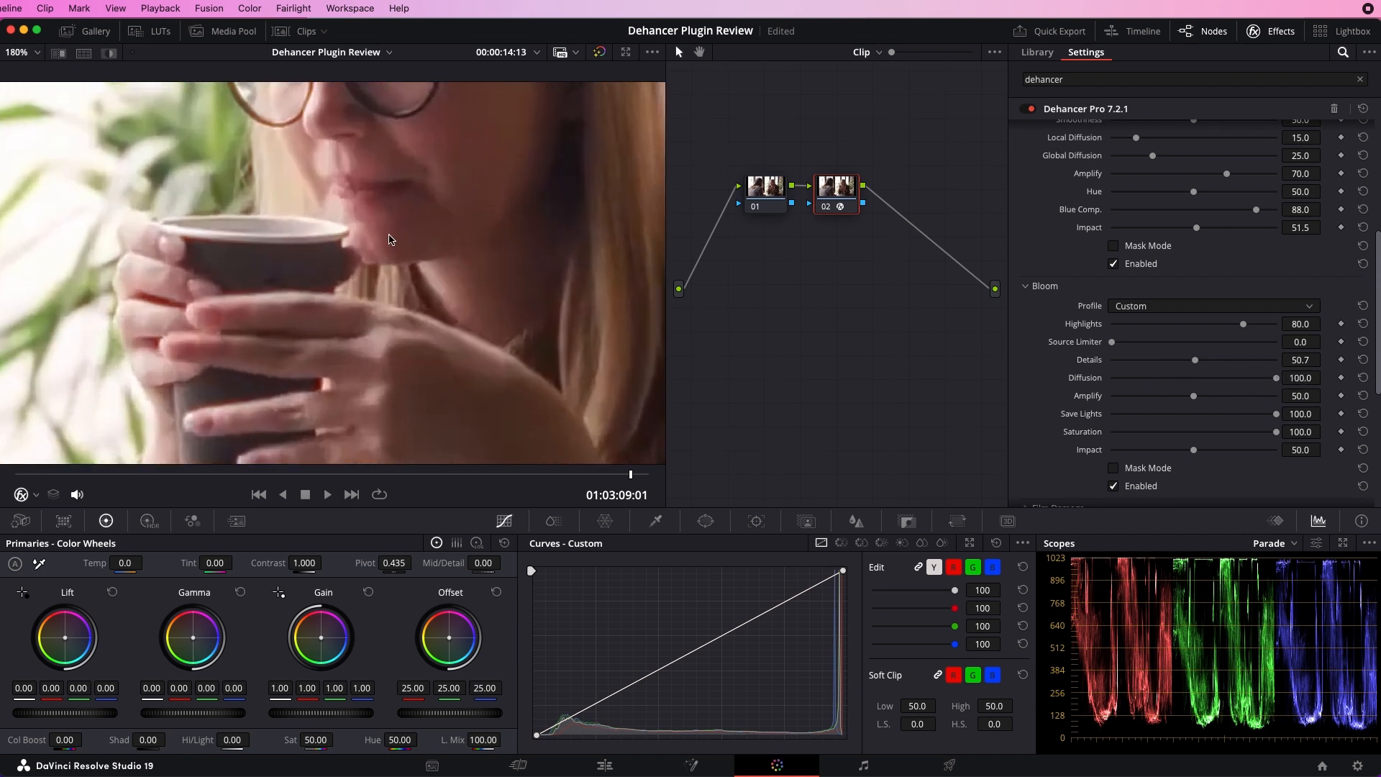
scroll(492, 291, up, 1)
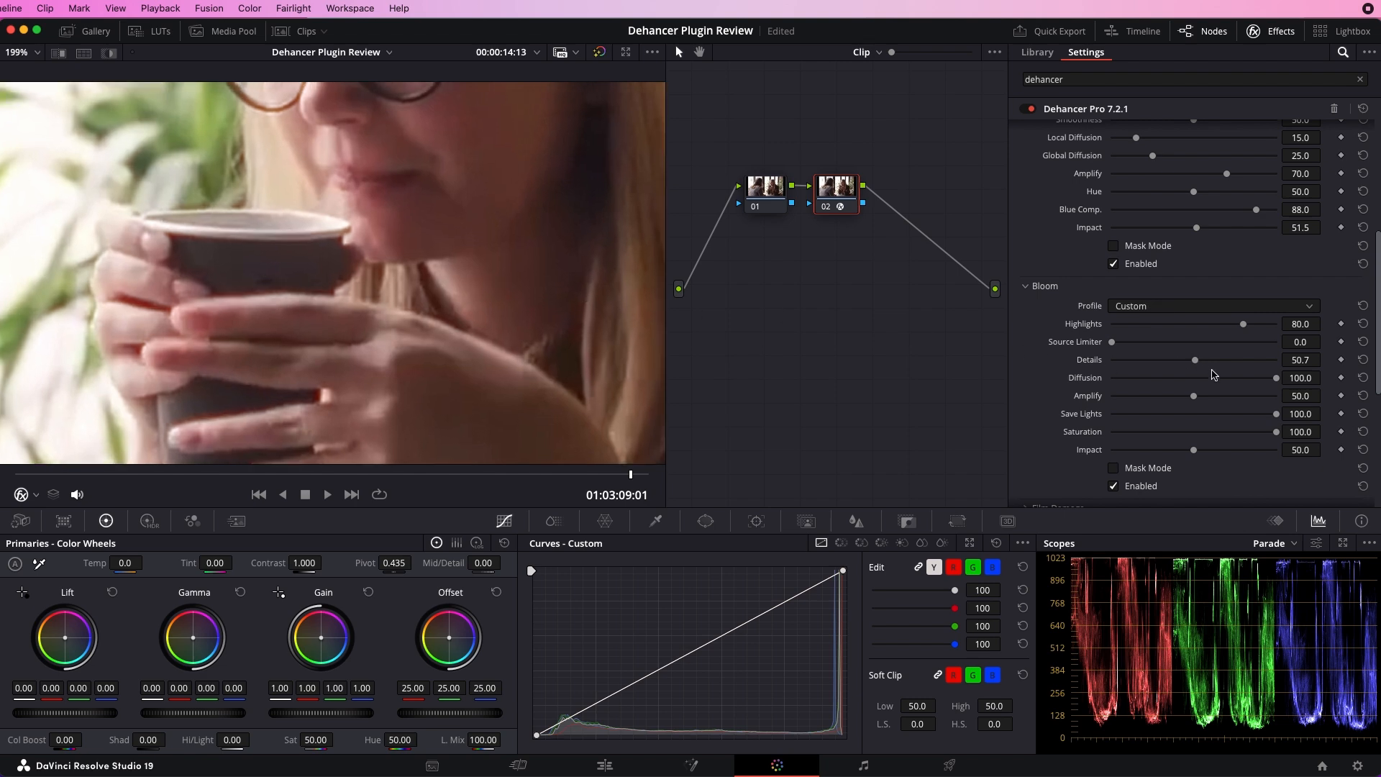
mouse_move(1279, 384)
mouse_down()
mouse_move(1146, 376)
mouse_move(1297, 391)
mouse_move(1086, 395)
mouse_move(1310, 400)
mouse_move(1128, 394)
mouse_move(1298, 403)
mouse_up()
scroll(415, 323, down, 2)
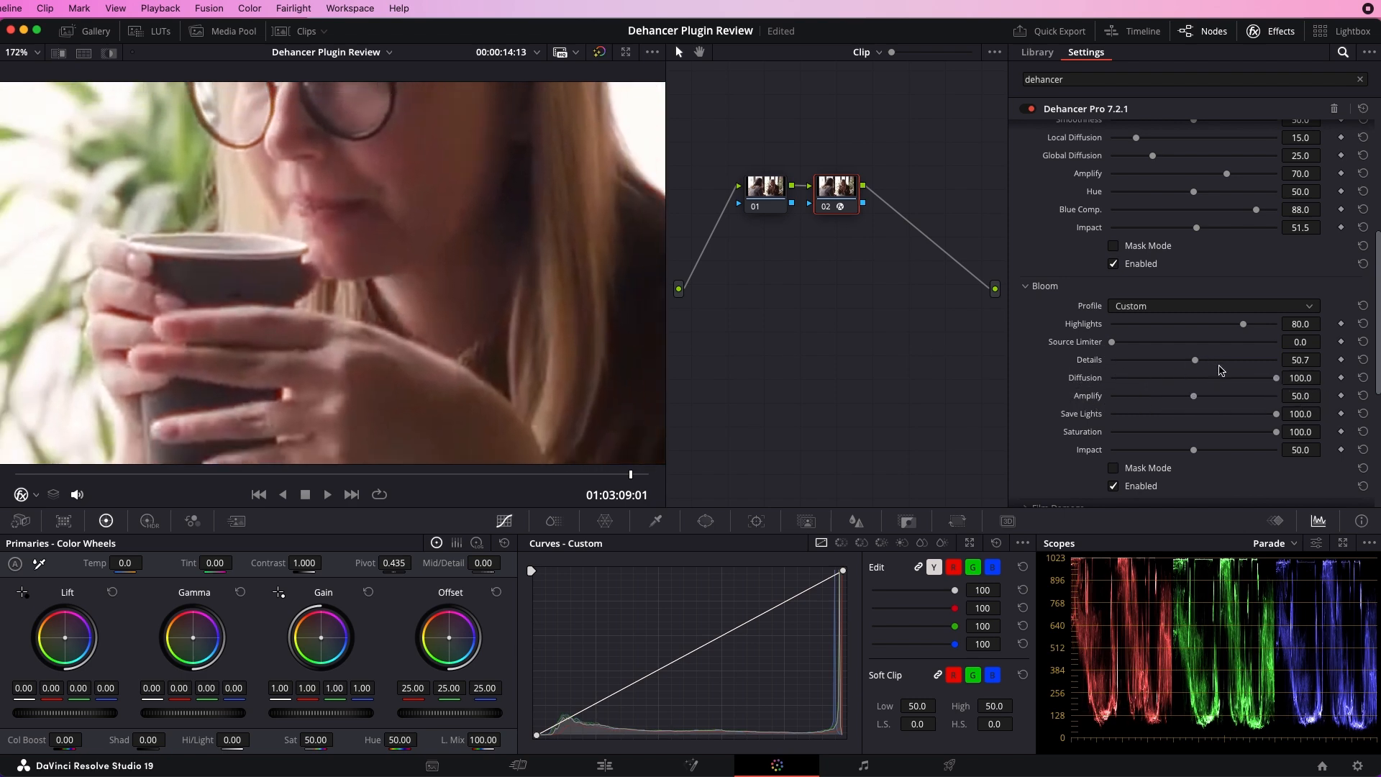
Try Bloom Diffusion once more on the wider shot, return it to 100, and set Bloom Amplify to 83
drag(1278, 381, 1255, 407)
scroll(587, 363, down, 5)
drag(1261, 380, 1323, 412)
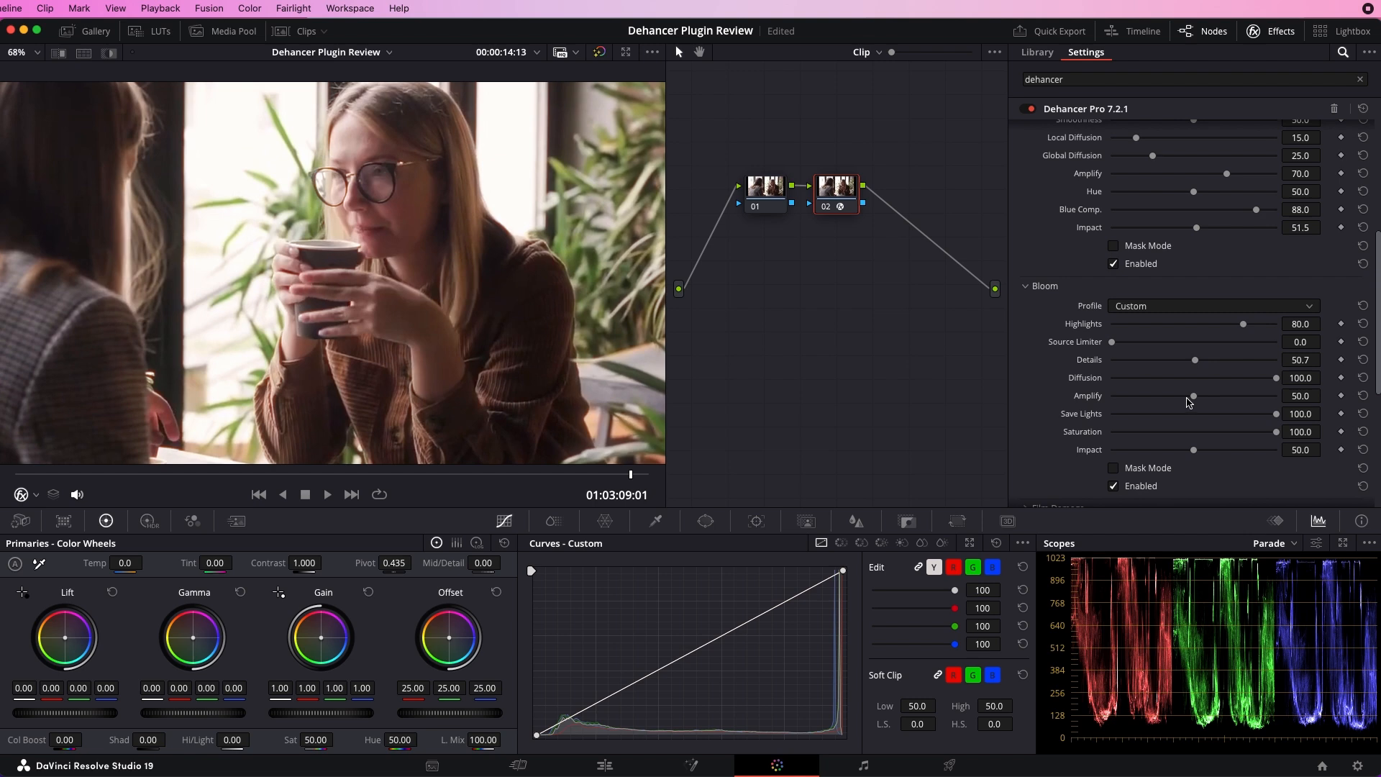
drag(1195, 400, 1249, 404)
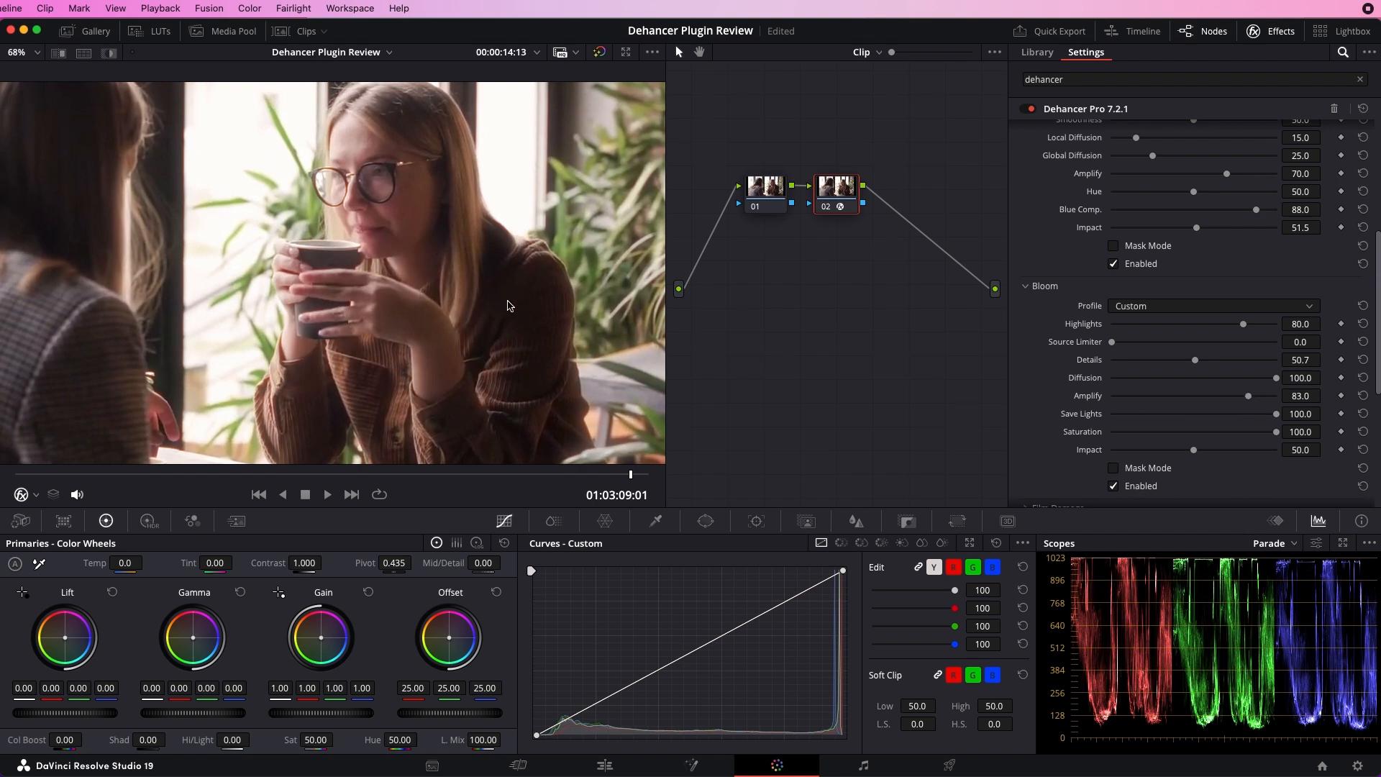
Compare Bloom Save Lights at 3.9, 100 and 48.5 on the whole frame, and set it to 88.2
scroll(507, 305, down, 4)
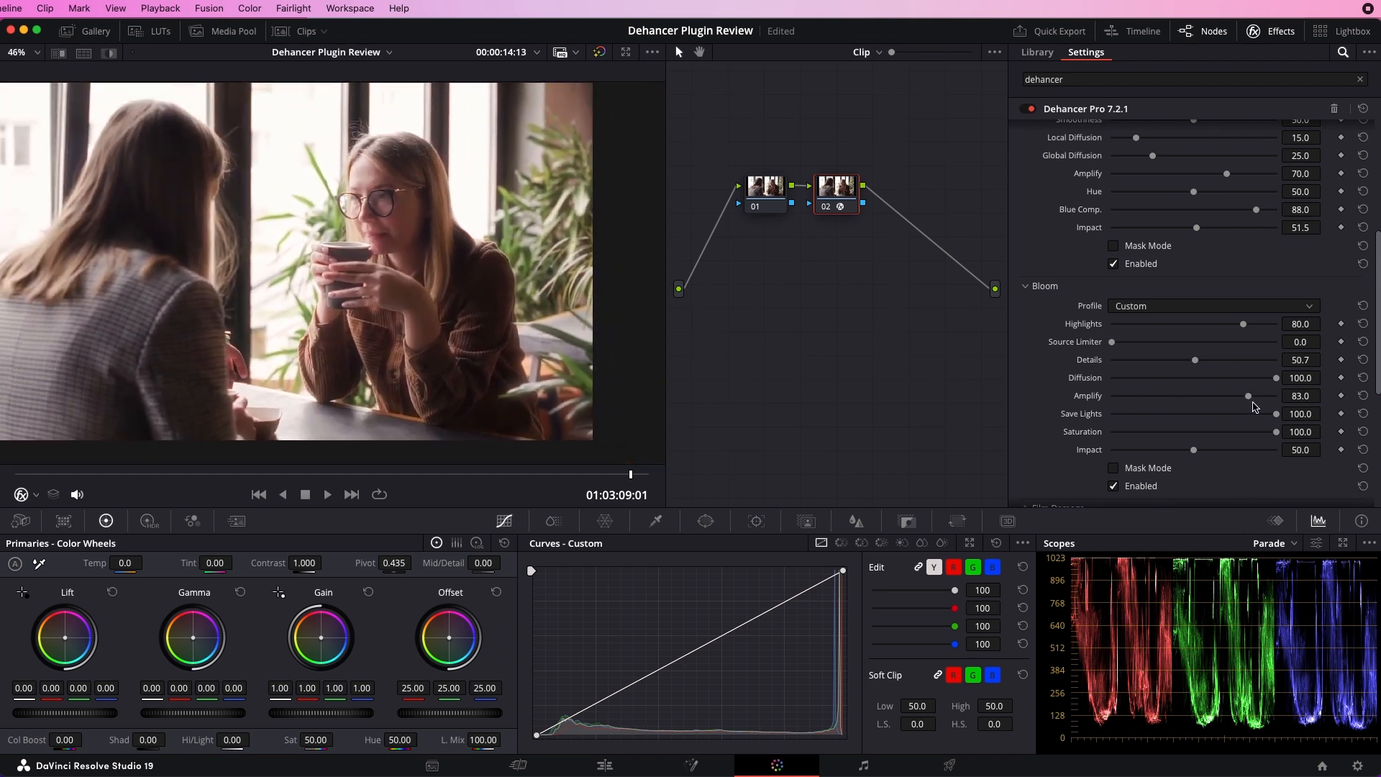
drag(1278, 415, 1119, 416)
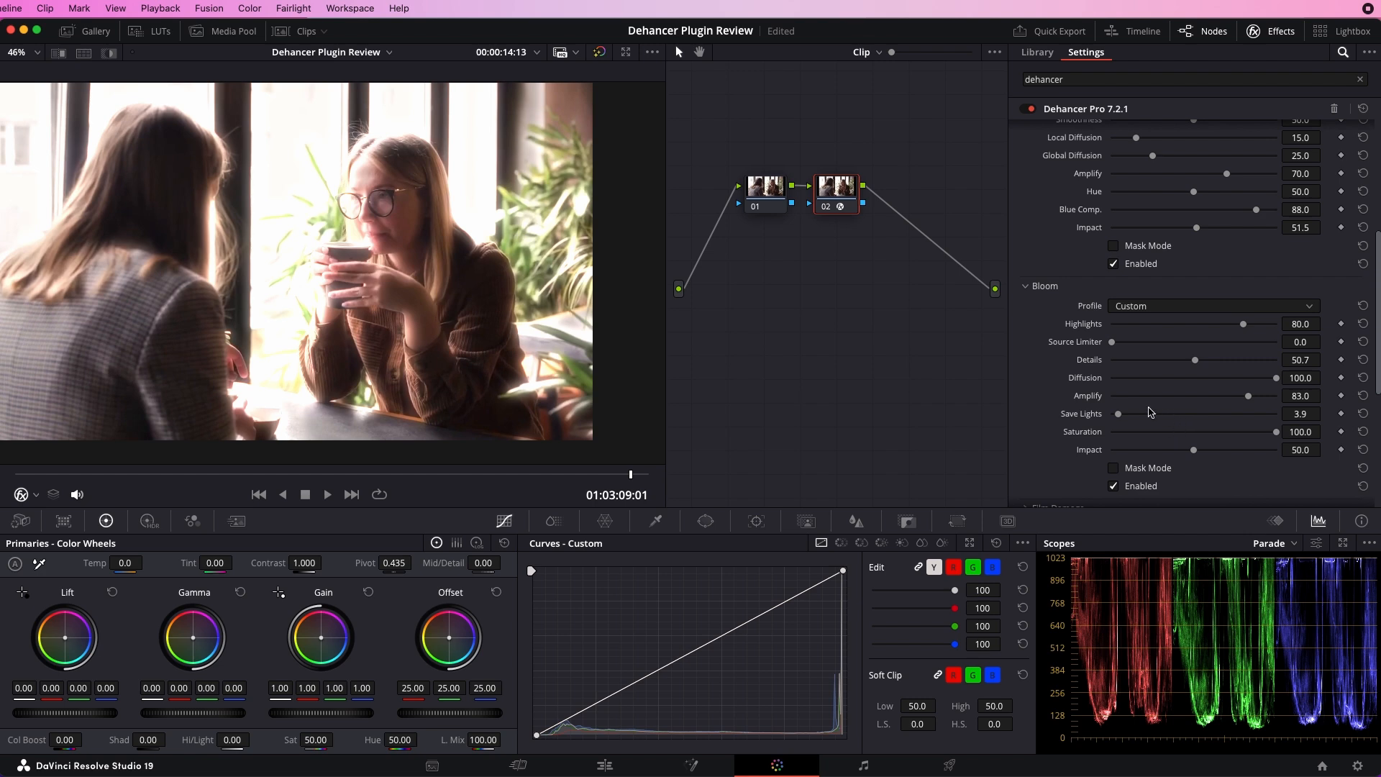
drag(1119, 416, 1094, 429)
click(1111, 416)
drag(1111, 418, 1320, 428)
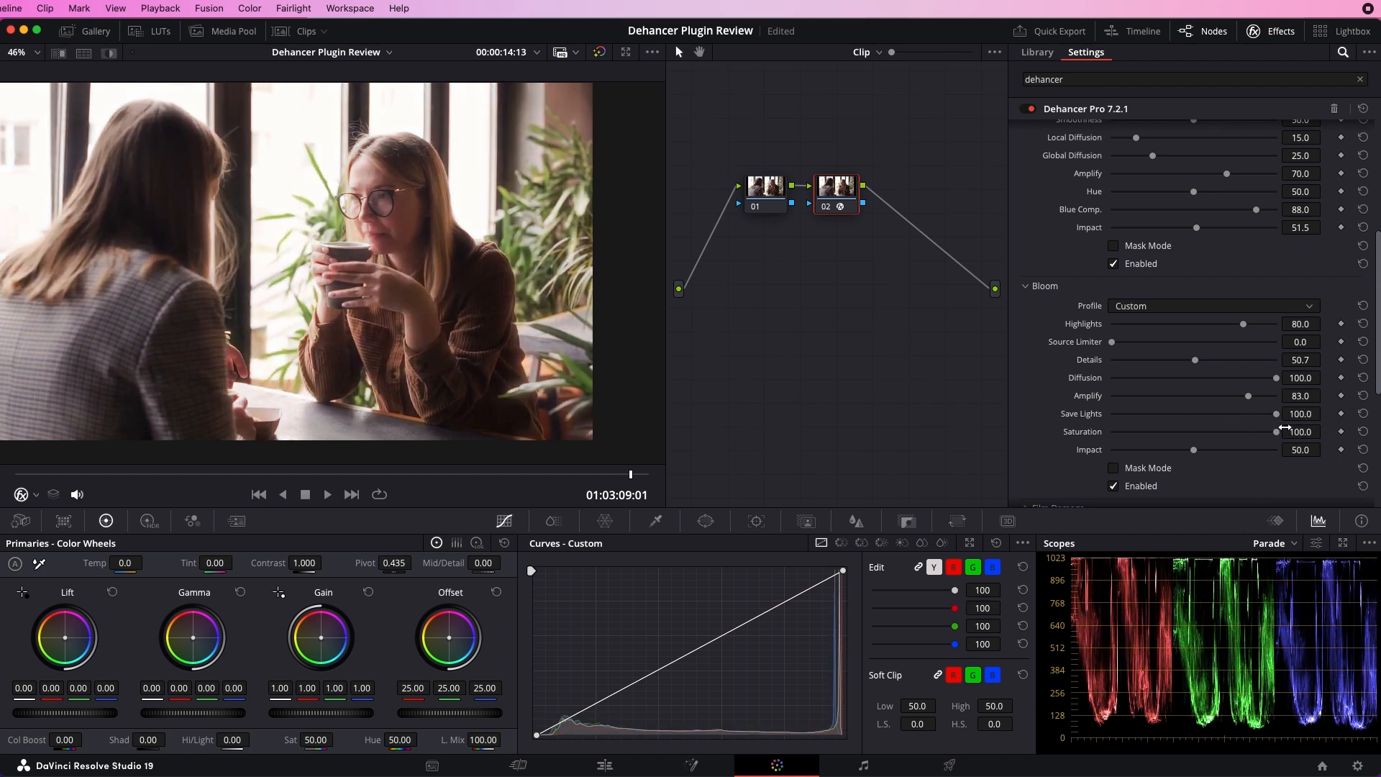
drag(1276, 415, 1192, 424)
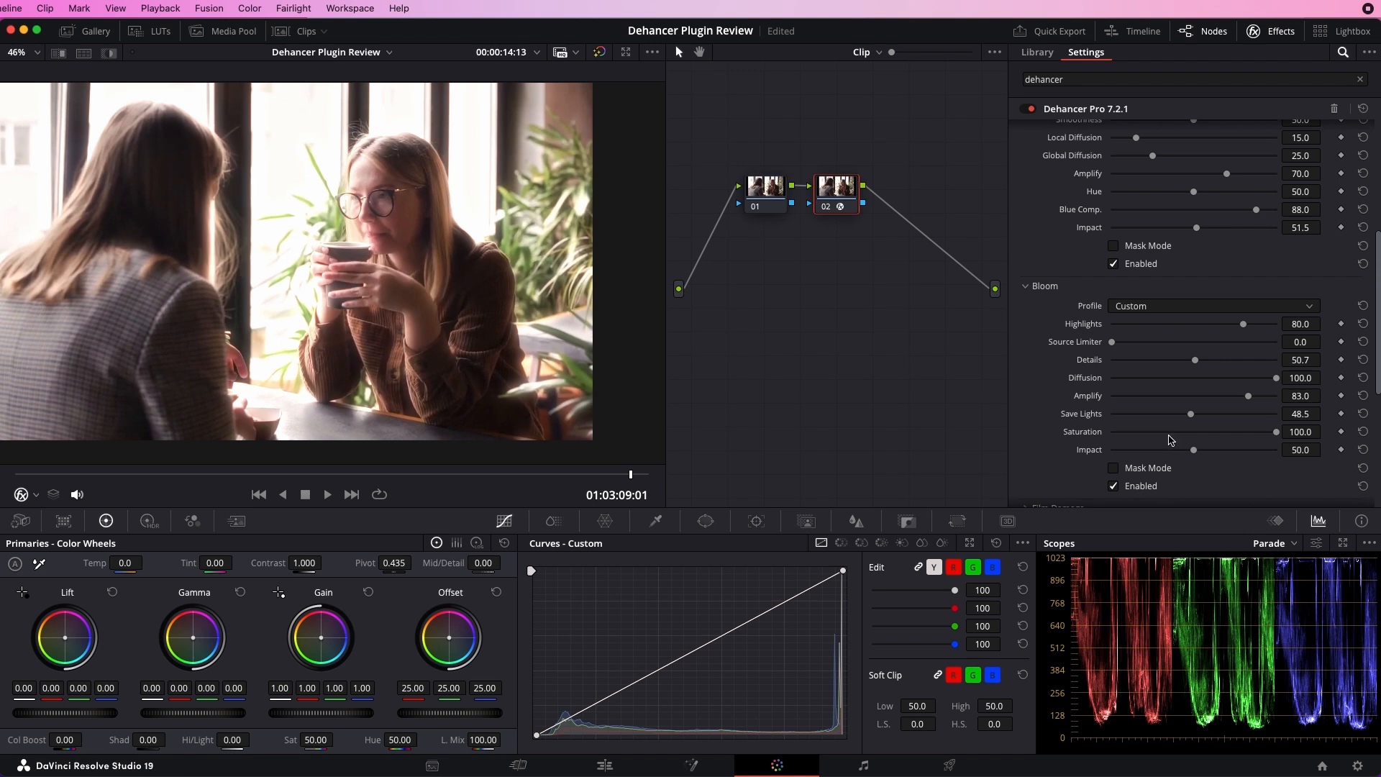
drag(1193, 420, 1256, 432)
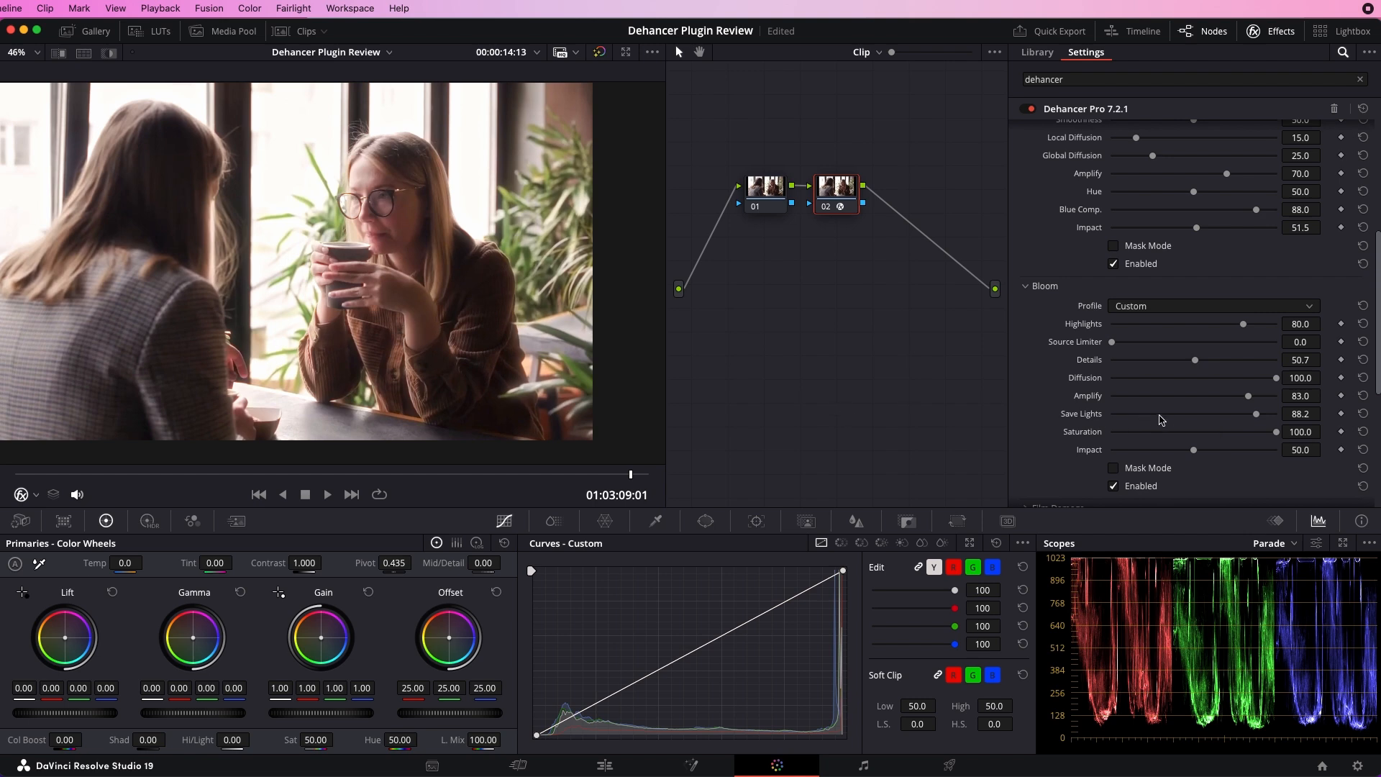
Compare Bloom Saturation at 0 and 100 on a close-up of the mug, hands and face
drag(1280, 437, 1308, 441)
scroll(475, 202, up, 3)
scroll(452, 239, up, 5)
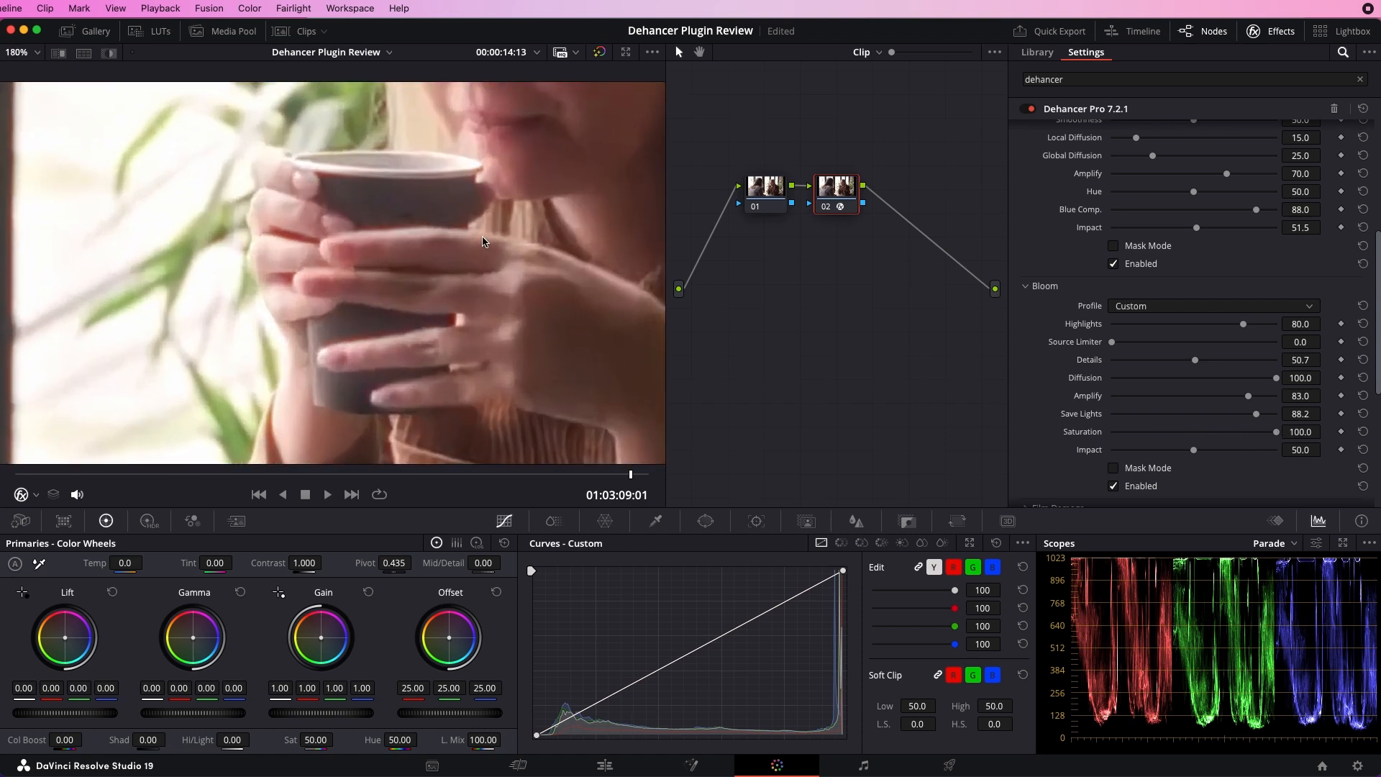
scroll(331, 300, up, 1)
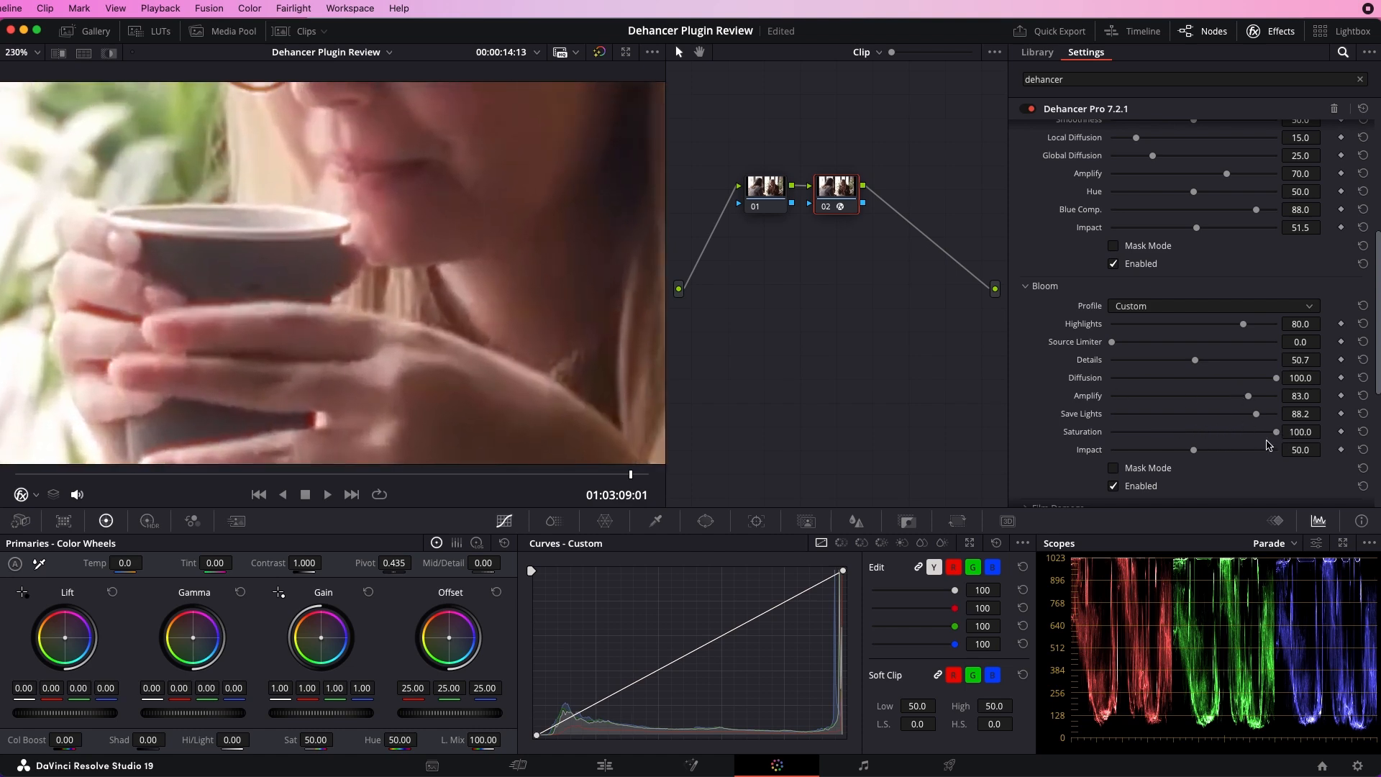
drag(1277, 434, 1090, 447)
scroll(218, 295, down, 1)
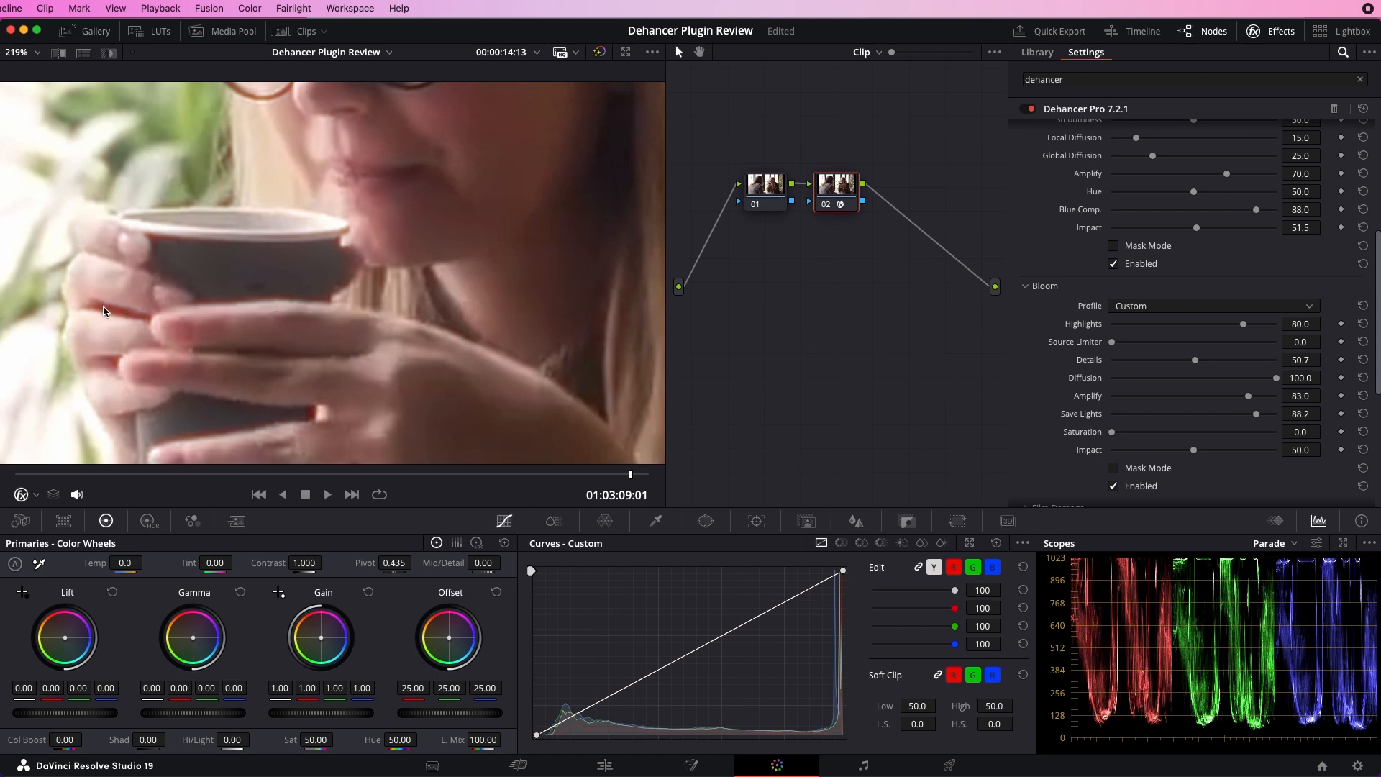
scroll(369, 154, down, 2)
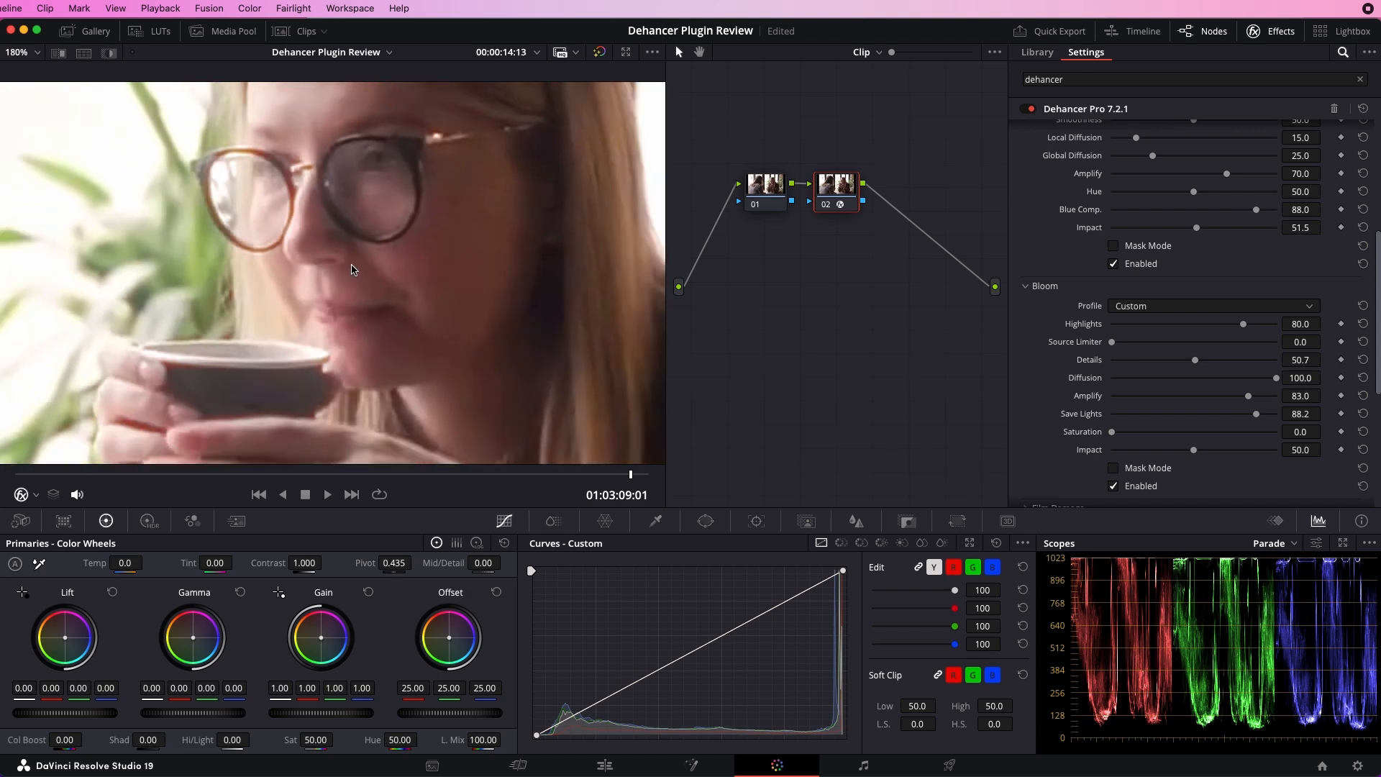
drag(352, 239, 354, 199)
drag(1114, 432, 1335, 441)
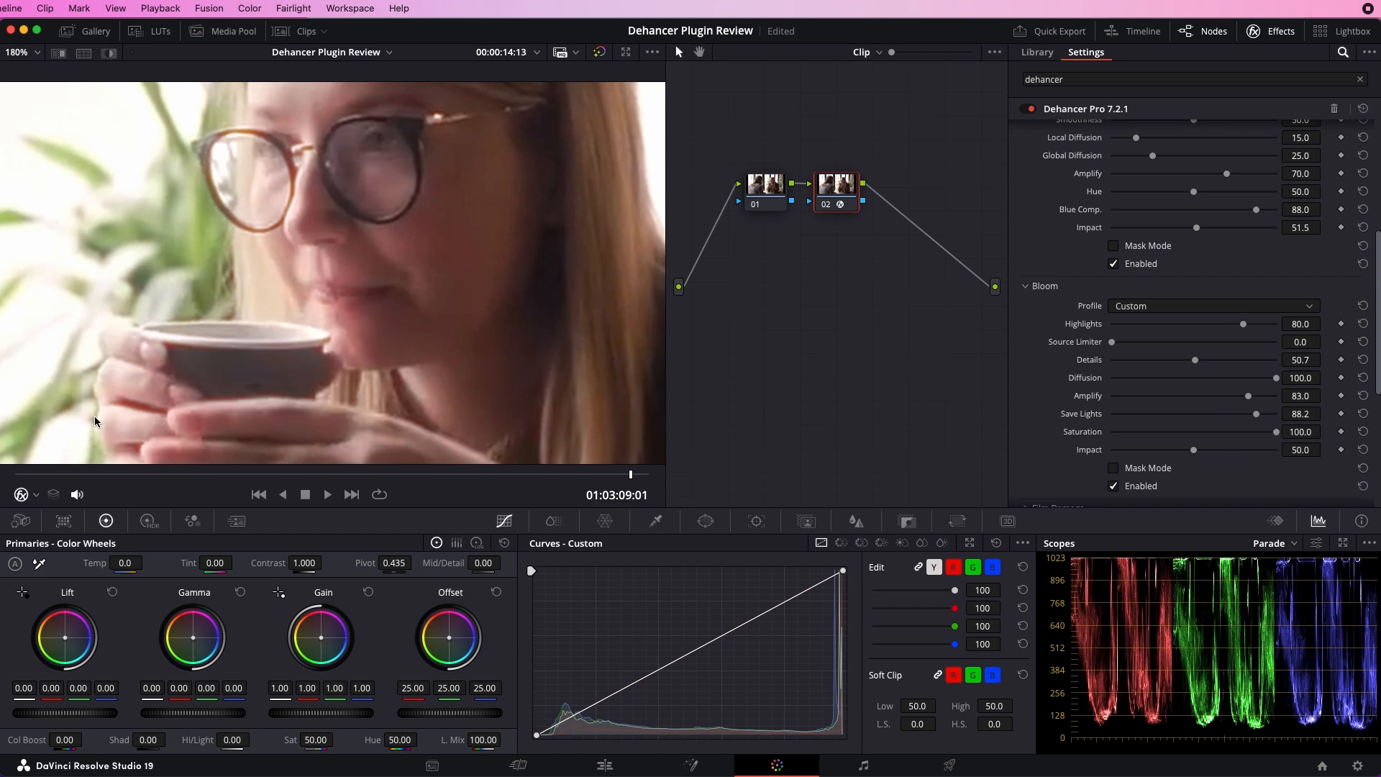
Examine the glow and coloured edges around the mug and fingers at up to 413% magnification, and return to the fitted frame
scroll(141, 404, up, 5)
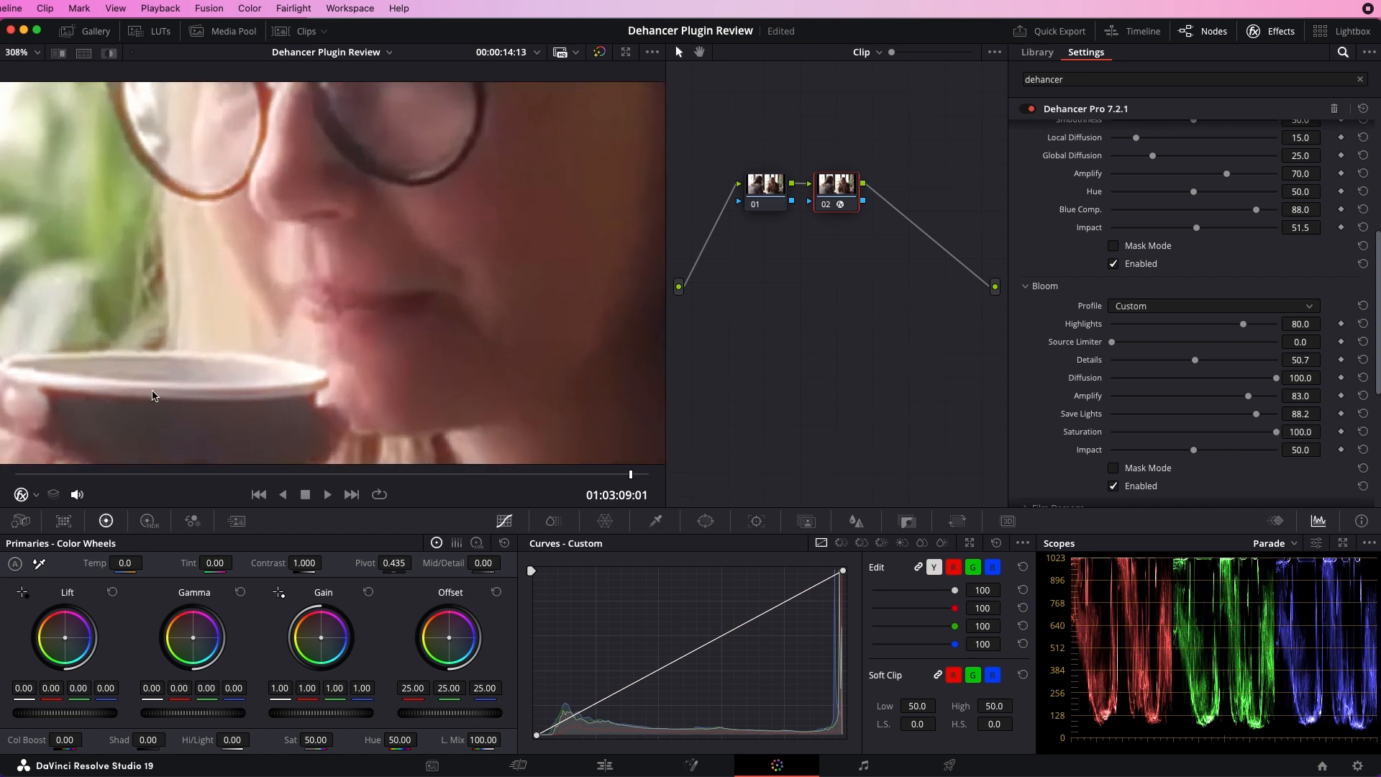
scroll(286, 327, up, 3)
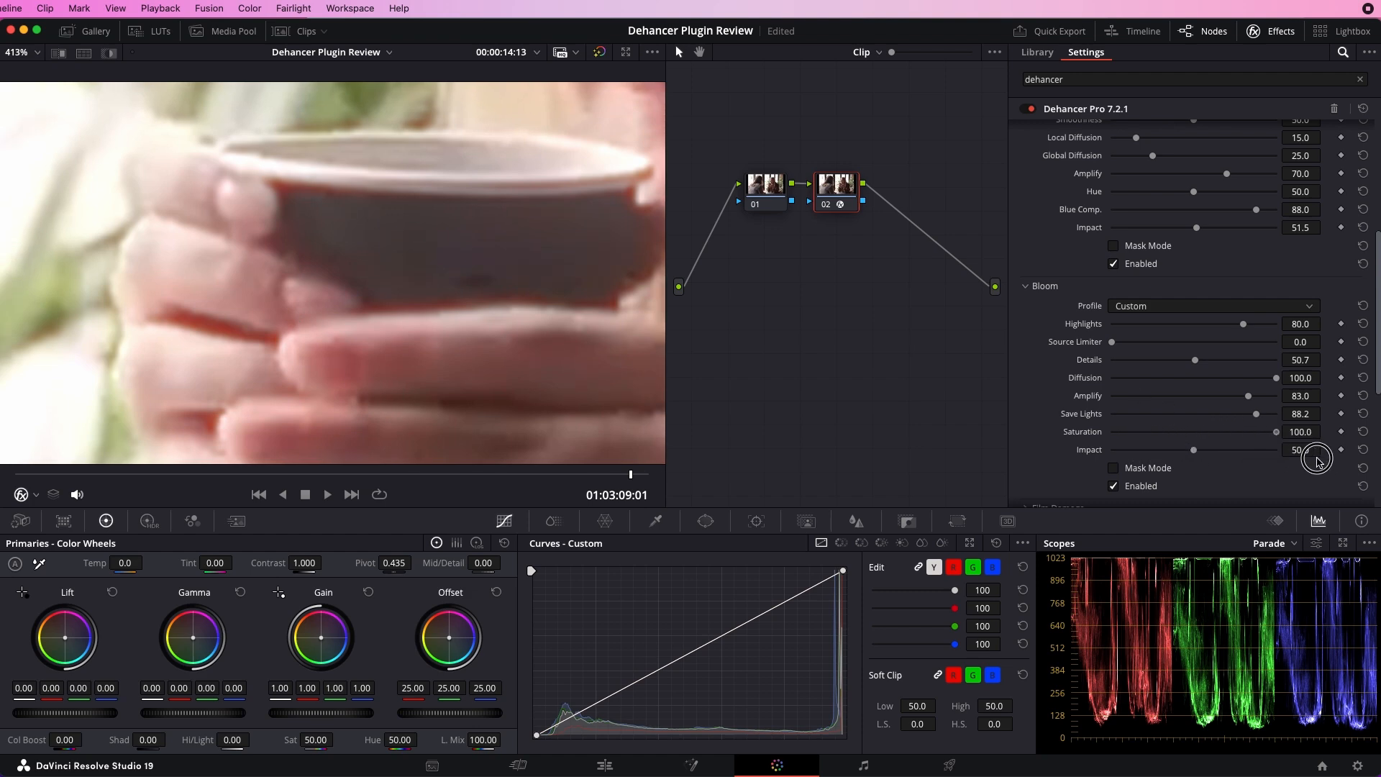
click(36, 55)
click(50, 72)
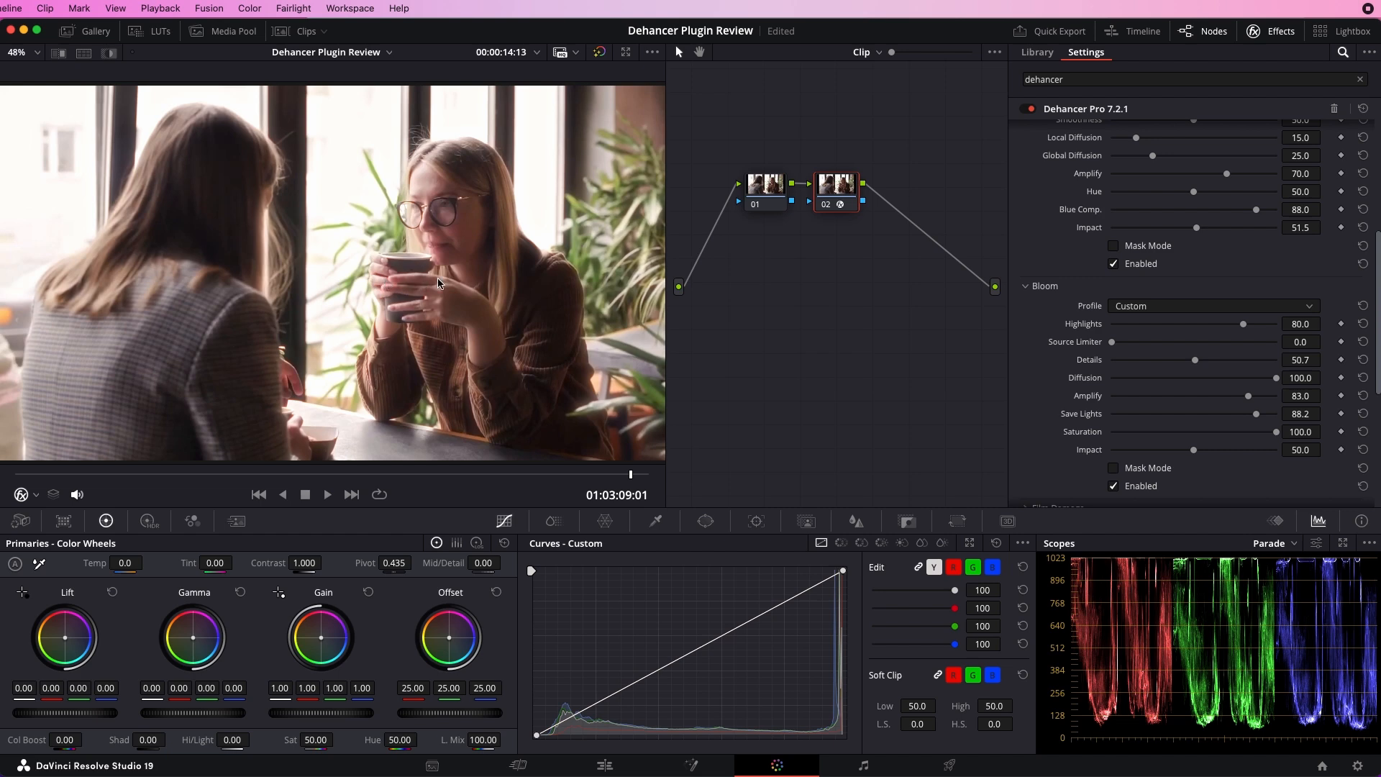
scroll(321, 282, up, 8)
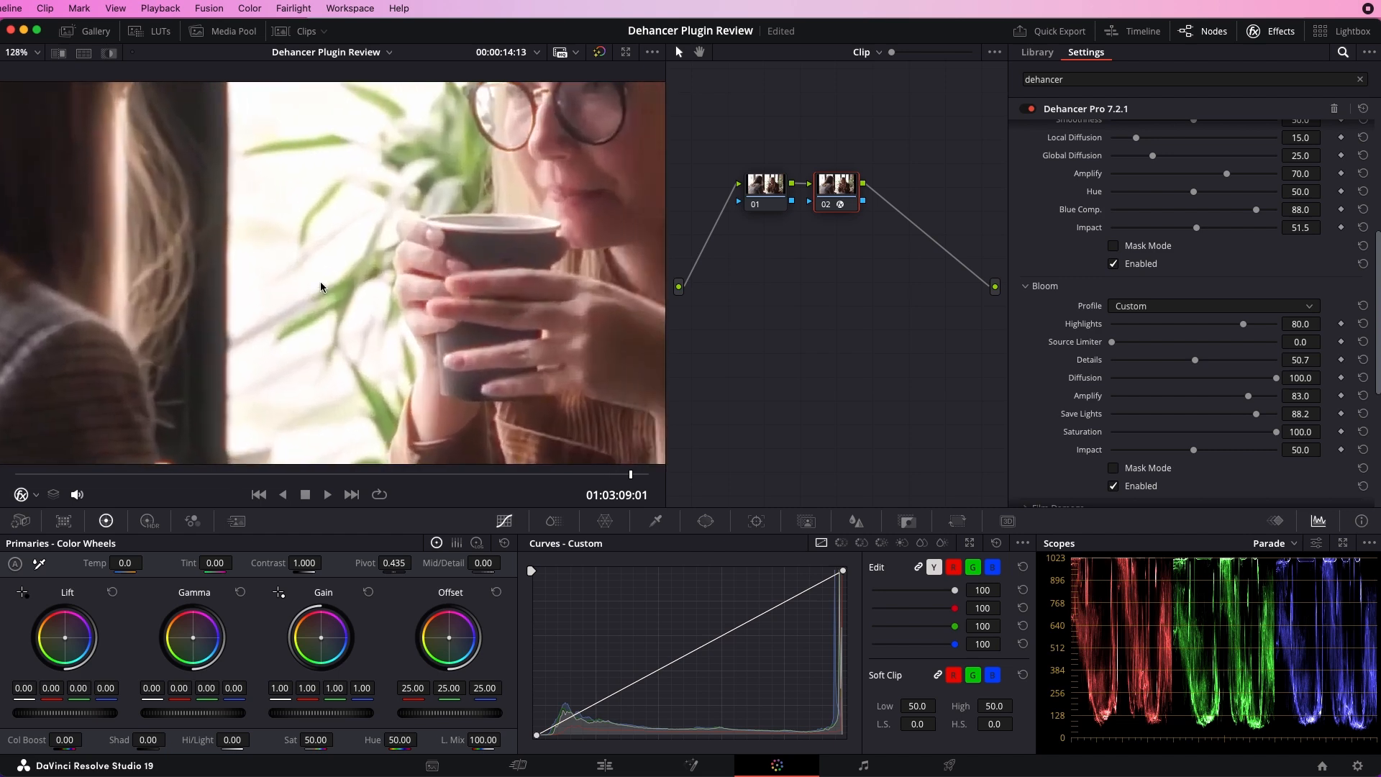
scroll(321, 287, up, 8)
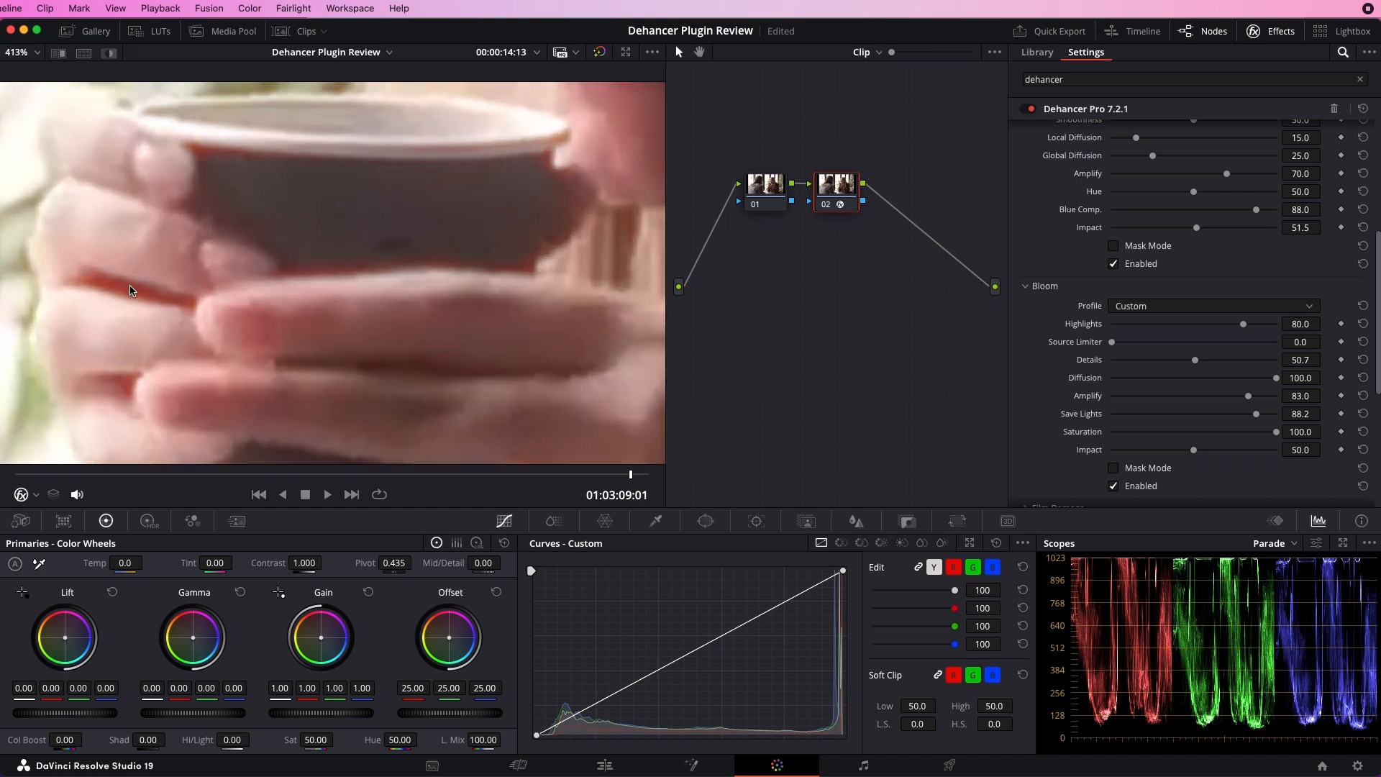
click(38, 56)
click(37, 72)
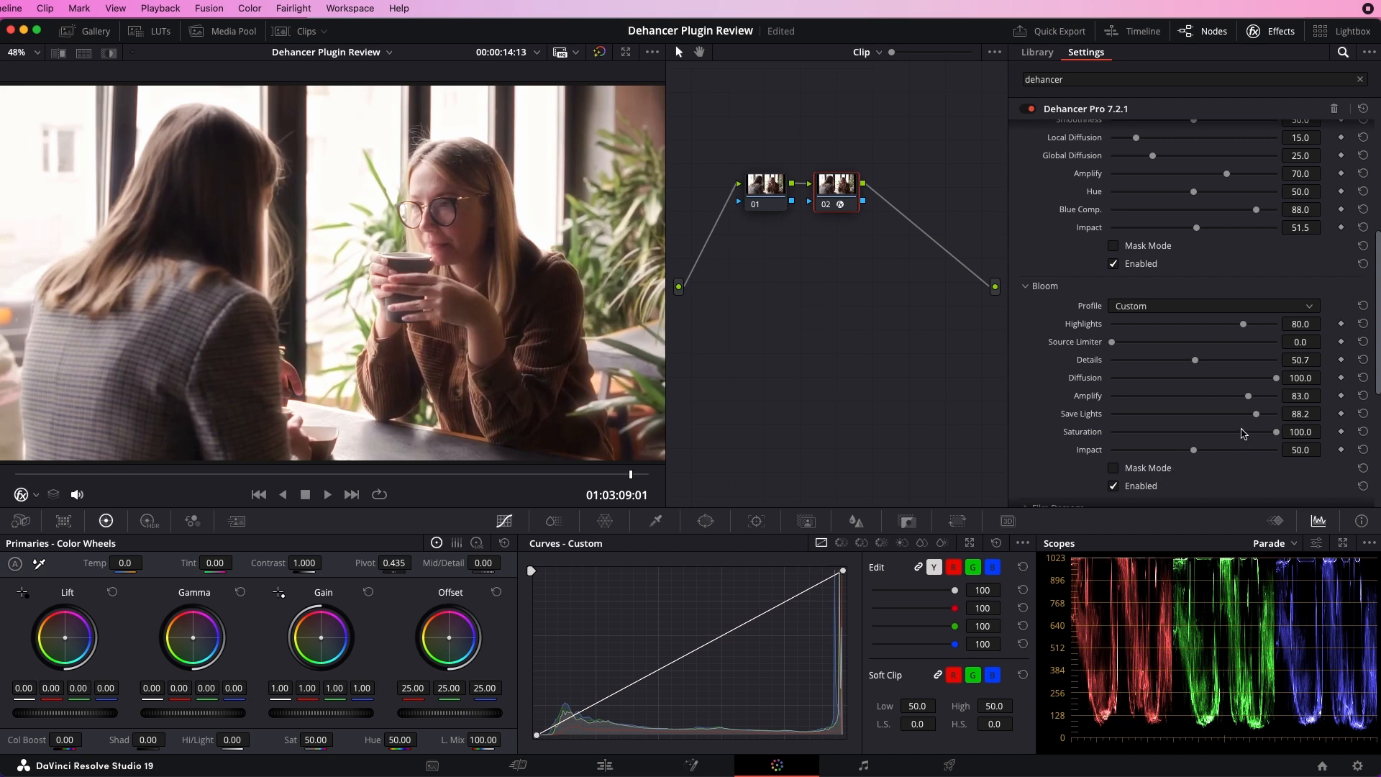
Set the Bloom Impact to 50.2 and look over the Bloom and Halation settings
mouse_move(1192, 452)
mouse_down()
mouse_move(1146, 453)
mouse_move(1255, 465)
mouse_move(1117, 469)
mouse_move(1319, 465)
mouse_move(1079, 471)
mouse_move(1289, 464)
mouse_move(1091, 464)
mouse_move(1278, 469)
mouse_move(1100, 469)
mouse_move(1192, 465)
mouse_up()
scroll(1104, 322, down, 3)
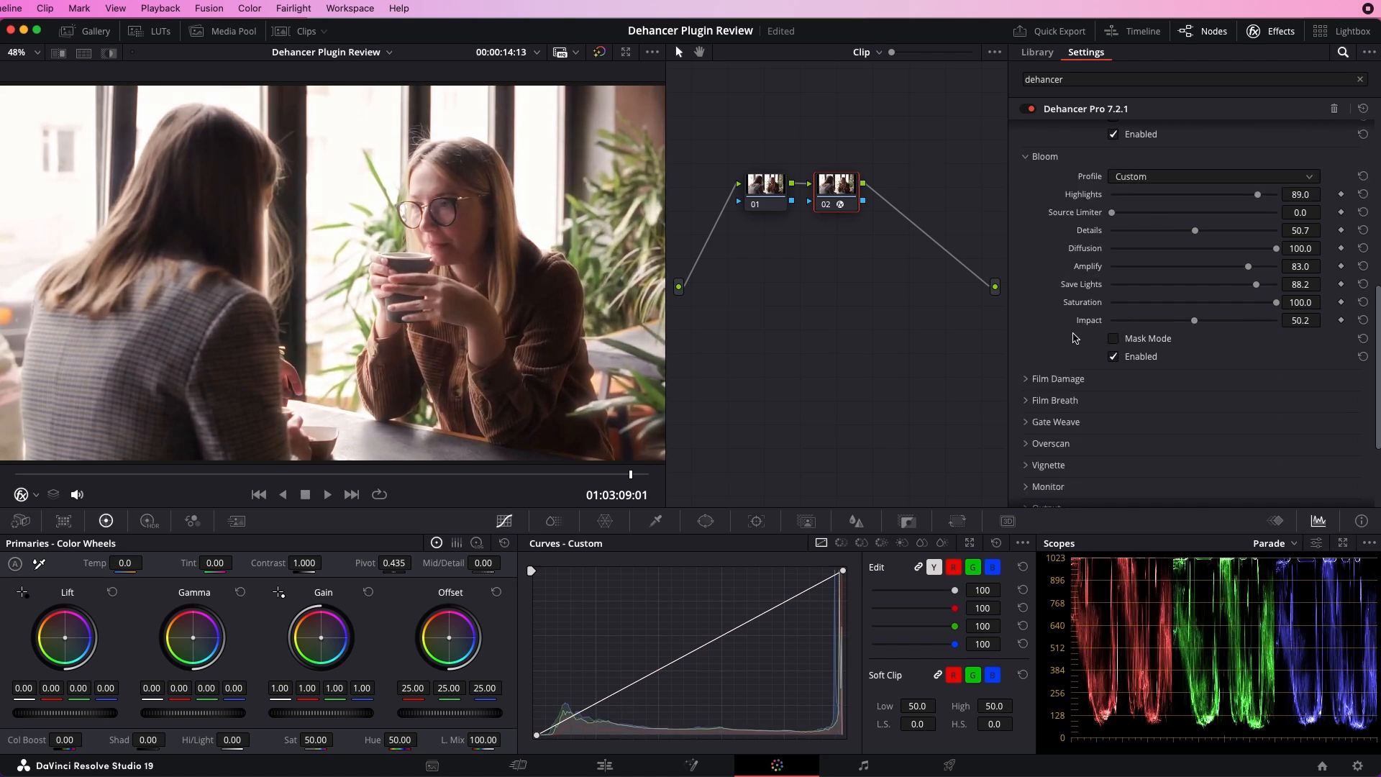
scroll(1057, 288, up, 7)
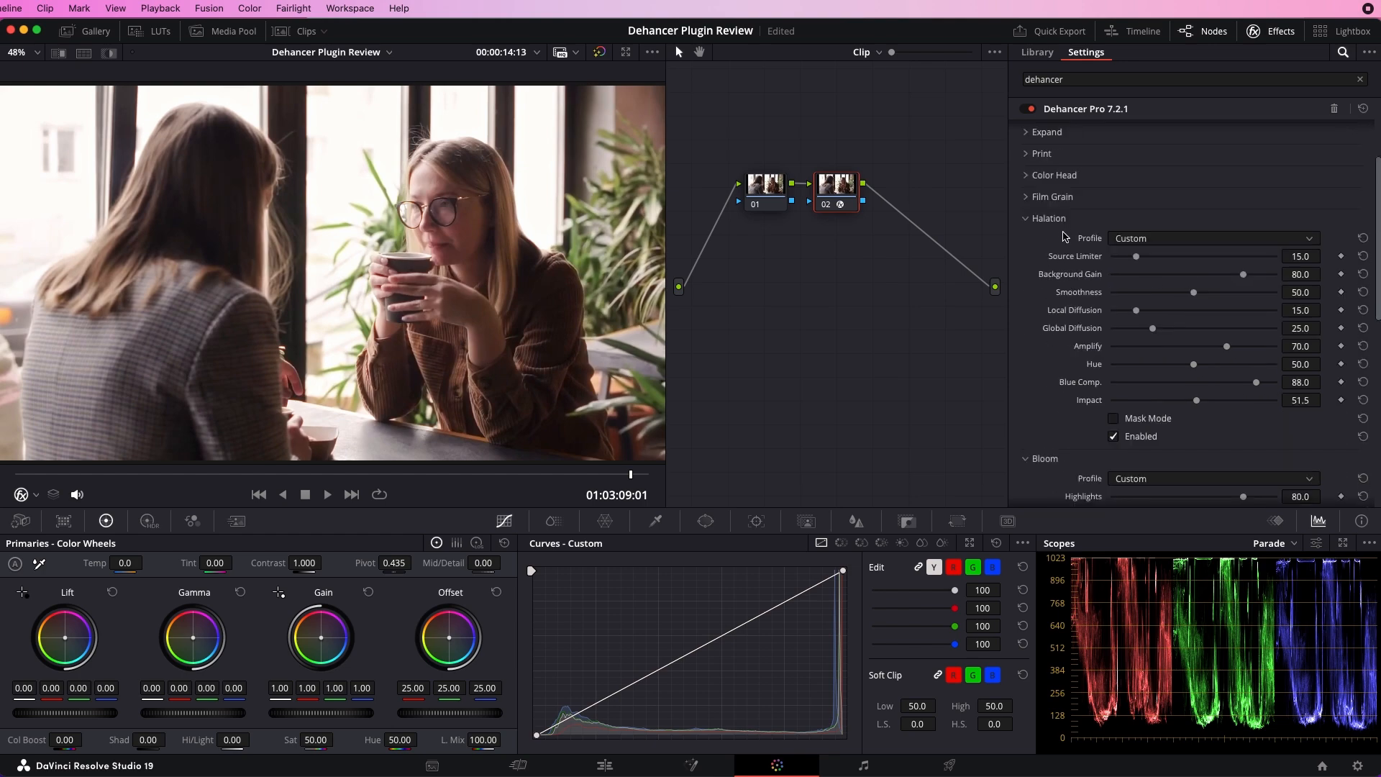
scroll(1059, 314, down, 3)
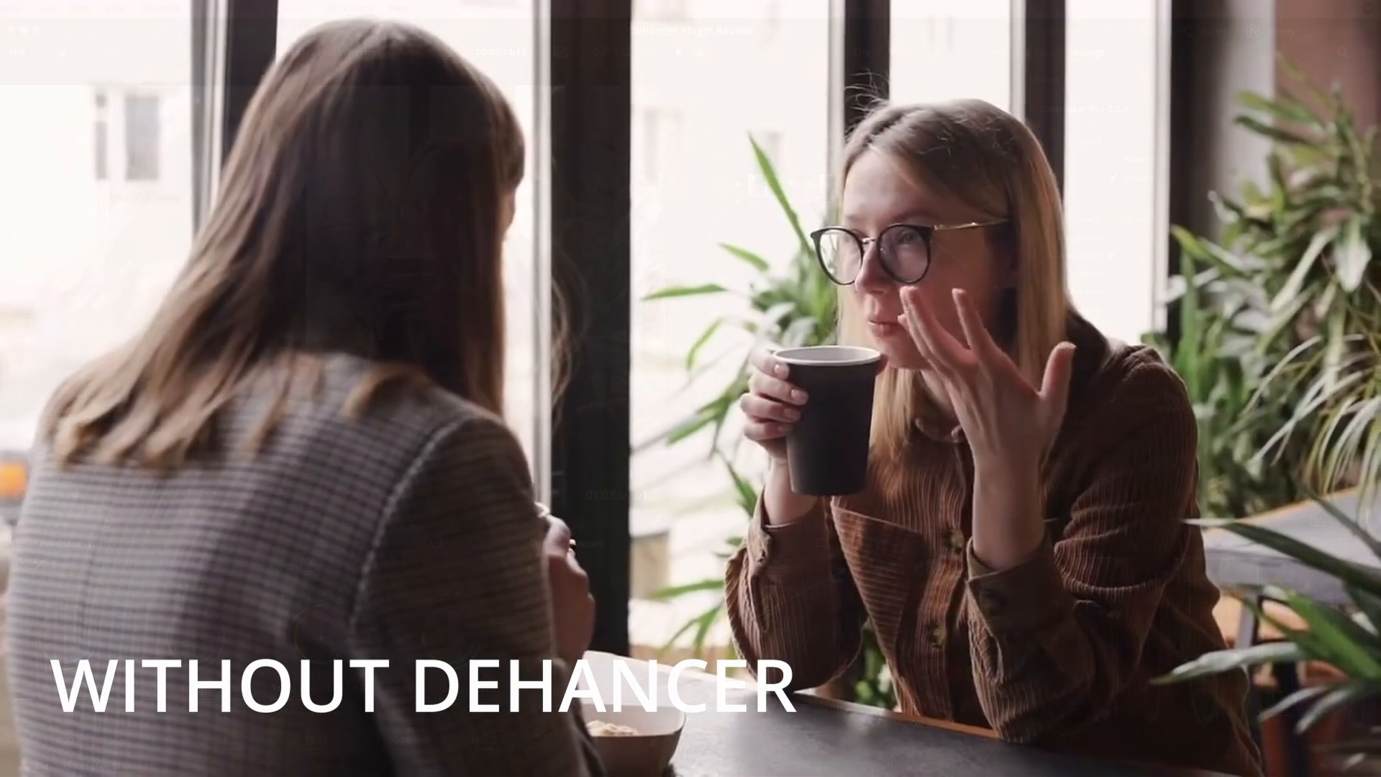